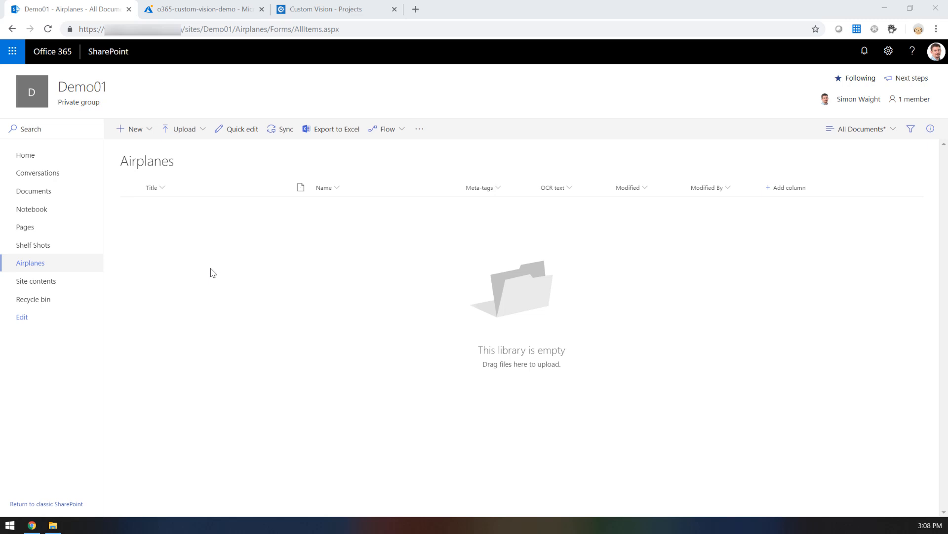
{"action": "key", "text": "alt+Tab"}
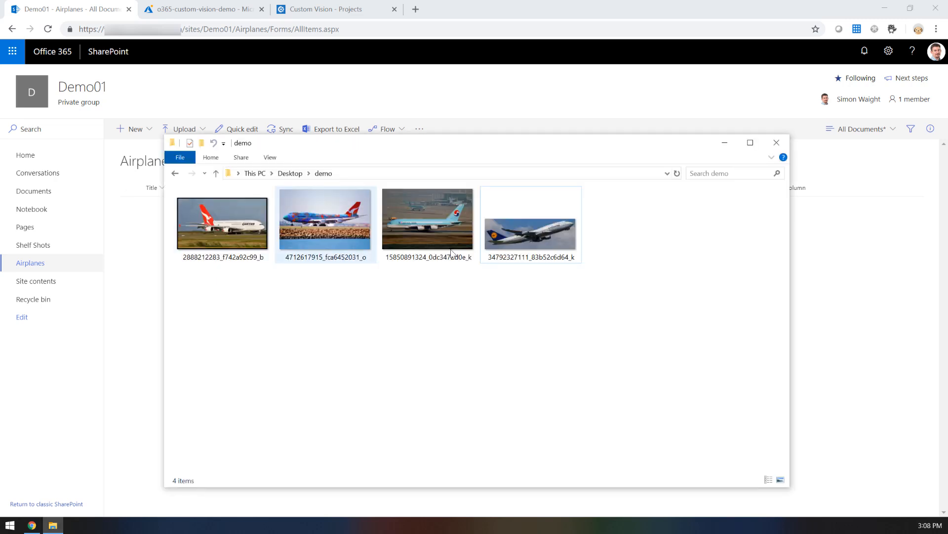
{"action": "left_click_drag", "start_coordinate": [511, 234], "coordinate": [831, 303]}
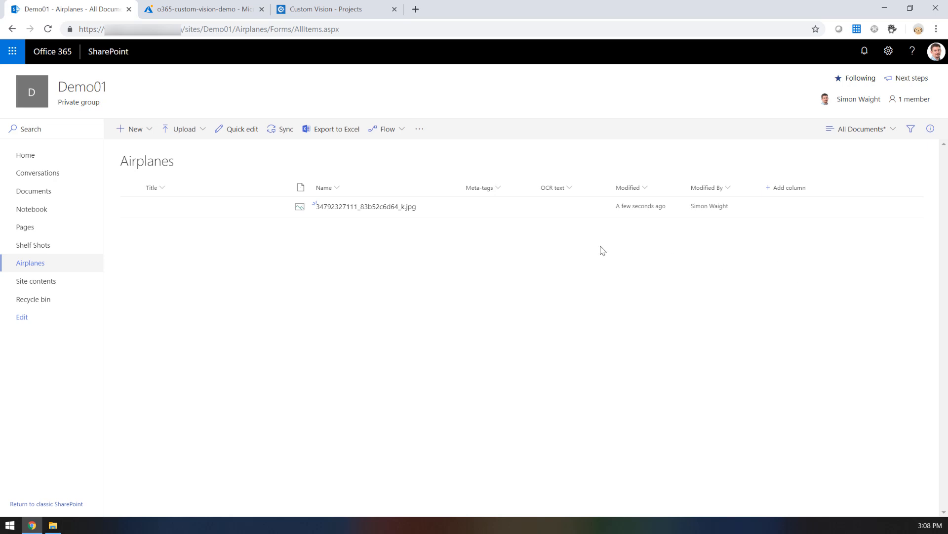
{"action": "left_click", "coordinate": [568, 212]}
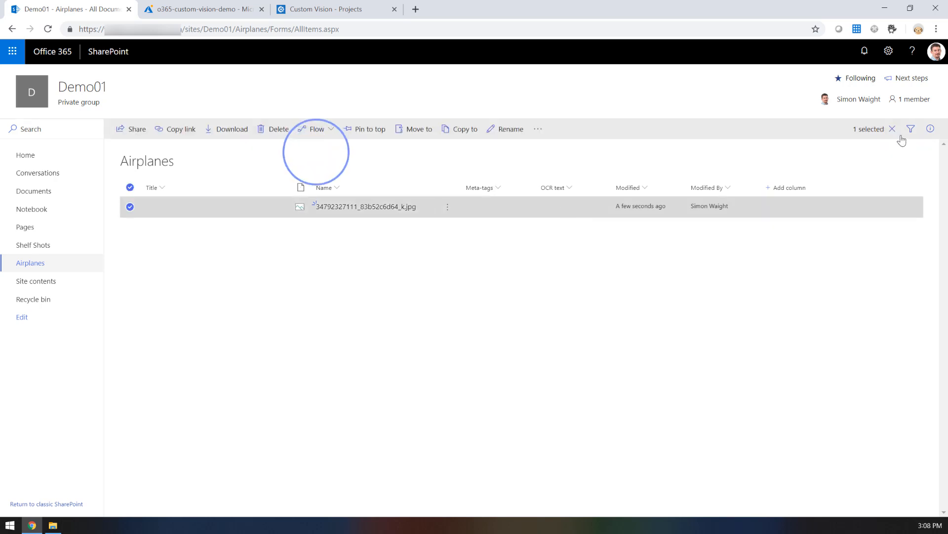
{"action": "left_click", "coordinate": [930, 130]}
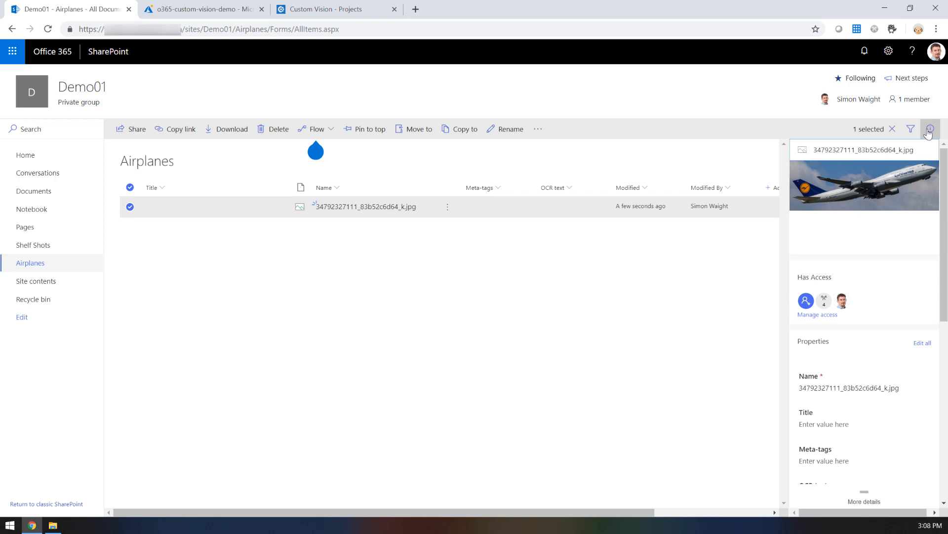
{"action": "scroll", "coordinate": [914, 346], "scroll_direction": "down", "scroll_amount": 2}
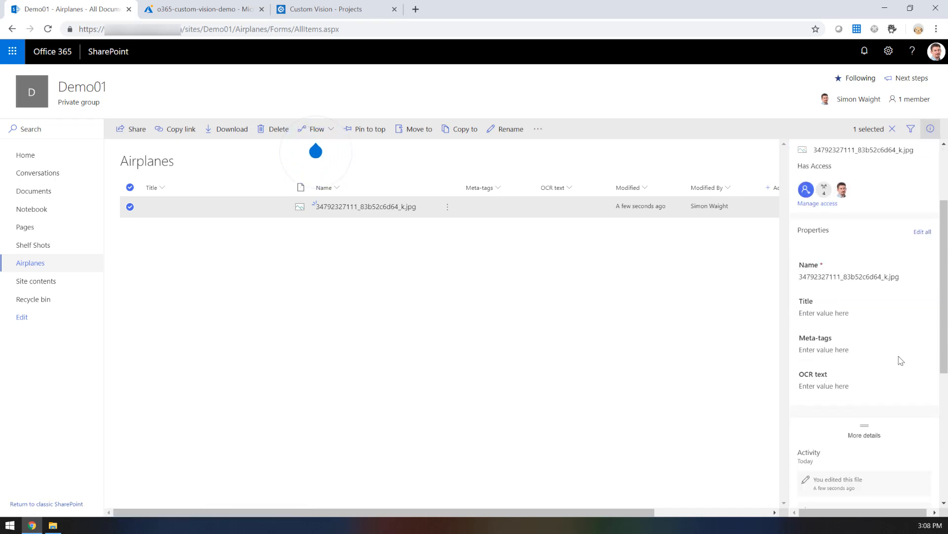
{"action": "scroll", "coordinate": [901, 361], "scroll_direction": "up", "scroll_amount": 1}
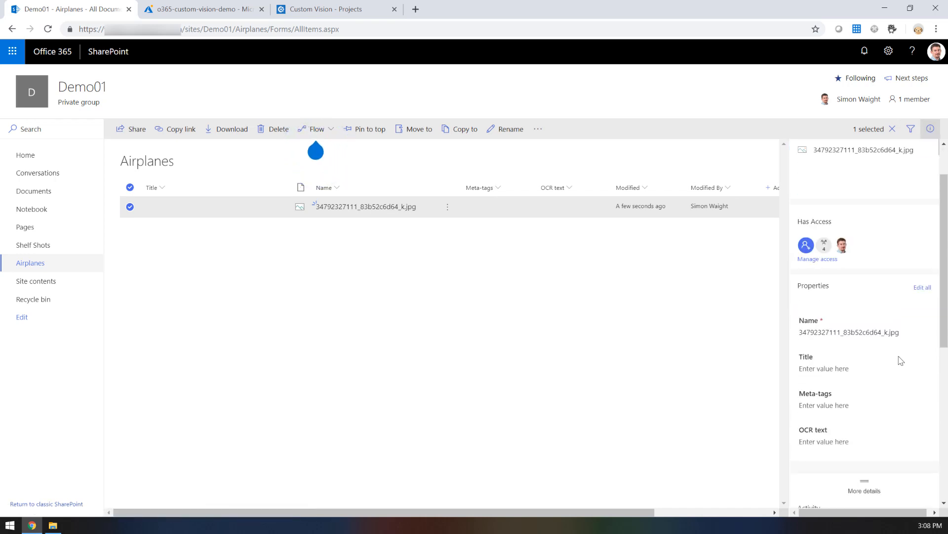
{"action": "scroll", "coordinate": [901, 361], "scroll_direction": "up", "scroll_amount": 1}
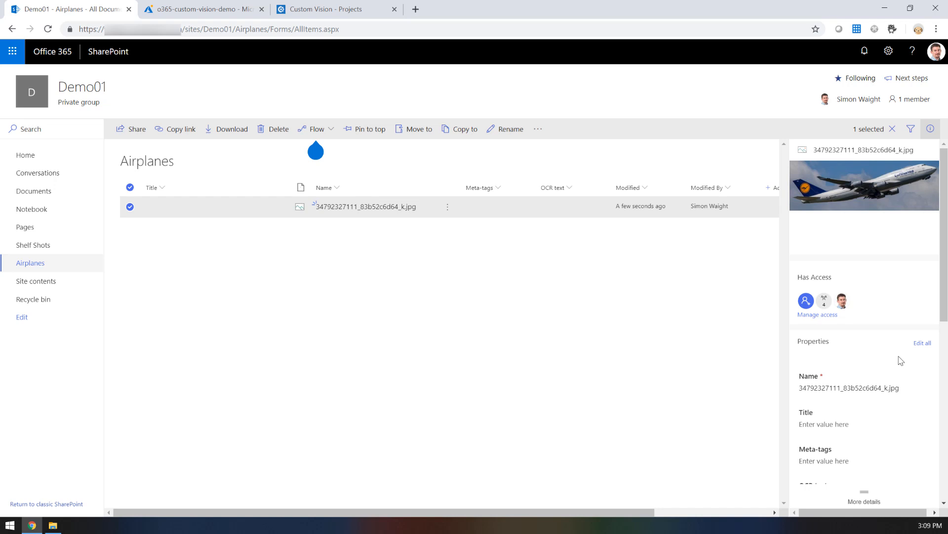
{"action": "left_click", "coordinate": [931, 131]}
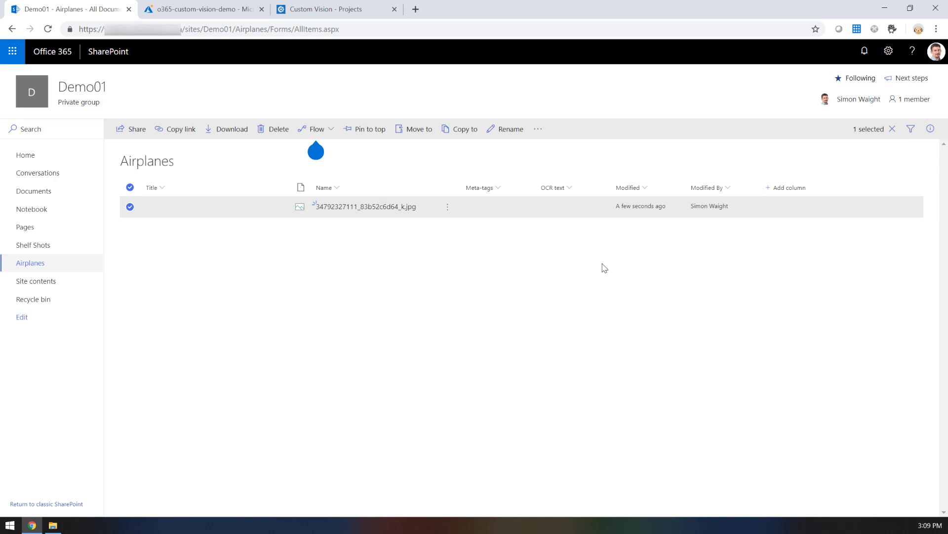
Step: Delete the uploaded airplane image from the Airplanes library
{"action": "left_click", "coordinate": [268, 135]}
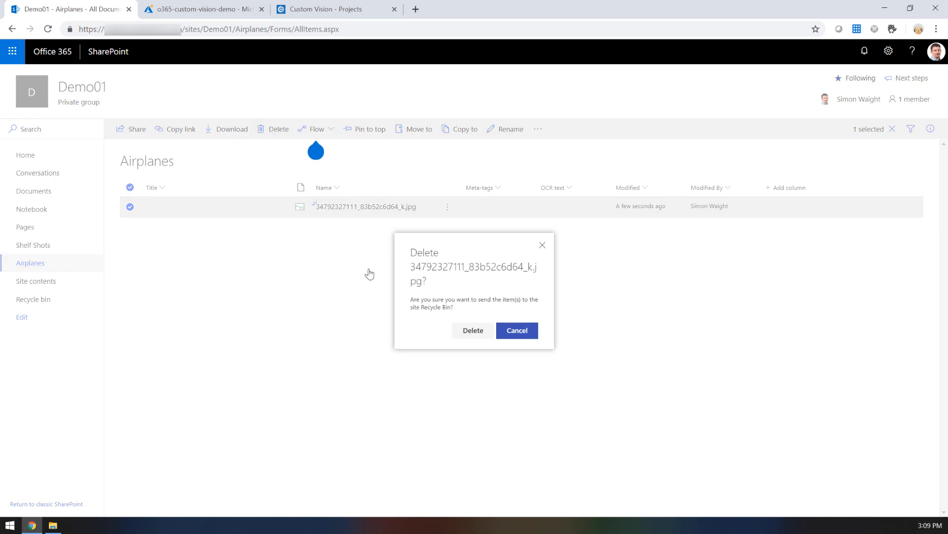
{"action": "left_click", "coordinate": [468, 336]}
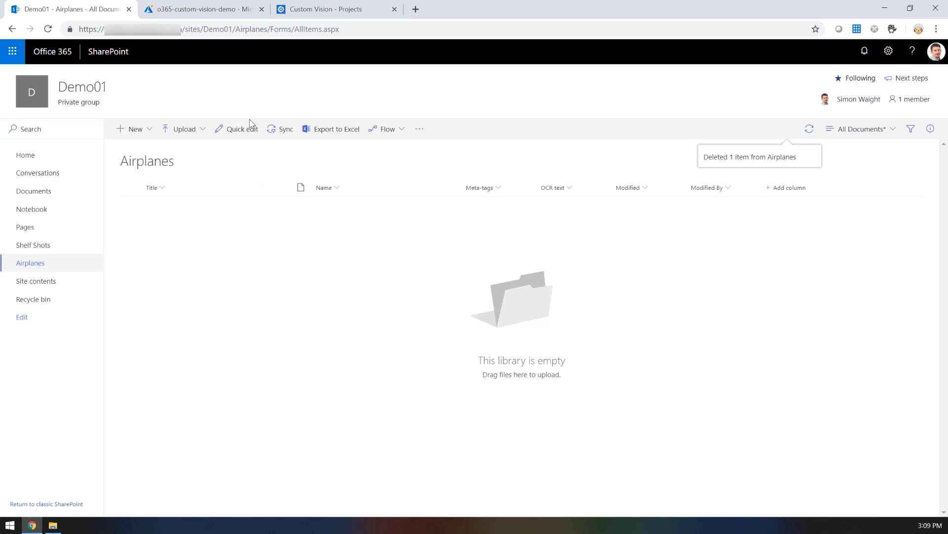
Step: View the o365-custom-vision-demo resource group in Azure, switch to Custom Vision and open the o365demo02 project
{"action": "left_click", "coordinate": [207, 14]}
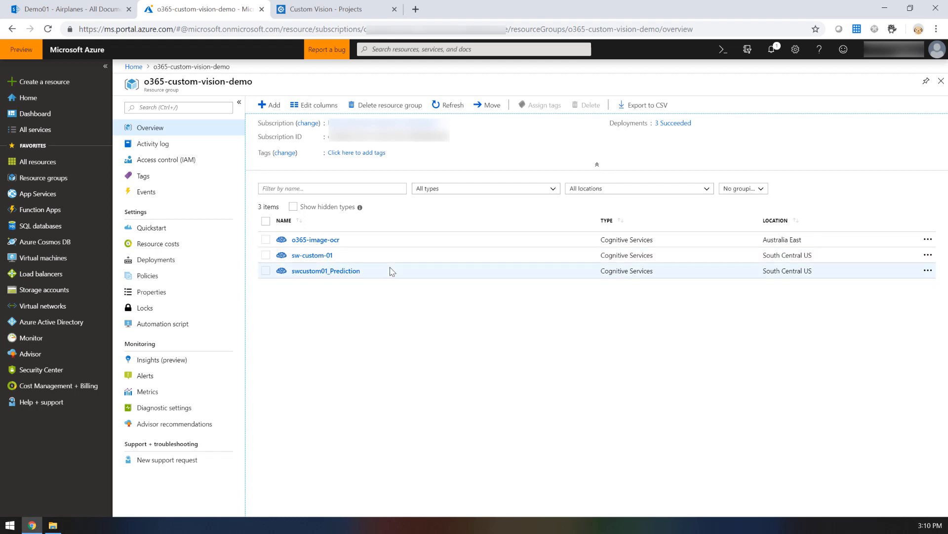
{"action": "left_click", "coordinate": [332, 15]}
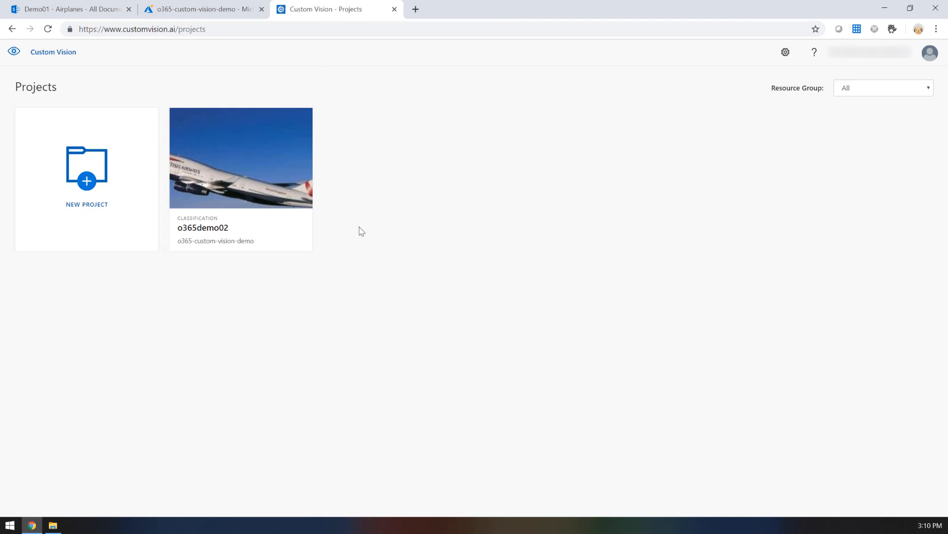
{"action": "left_click", "coordinate": [257, 218]}
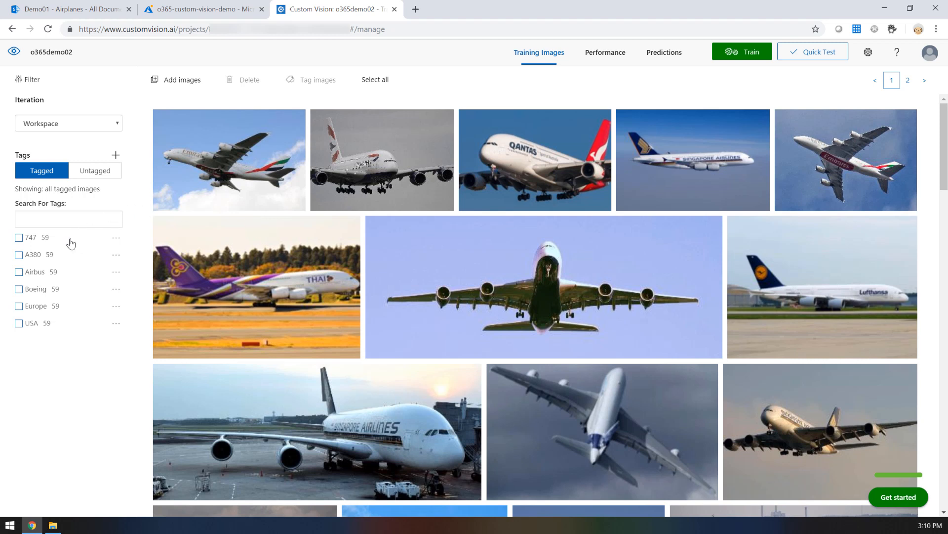
Step: Filter the training images by the 747 tag, and replace that filter with the A380 tag
{"action": "left_click", "coordinate": [20, 239]}
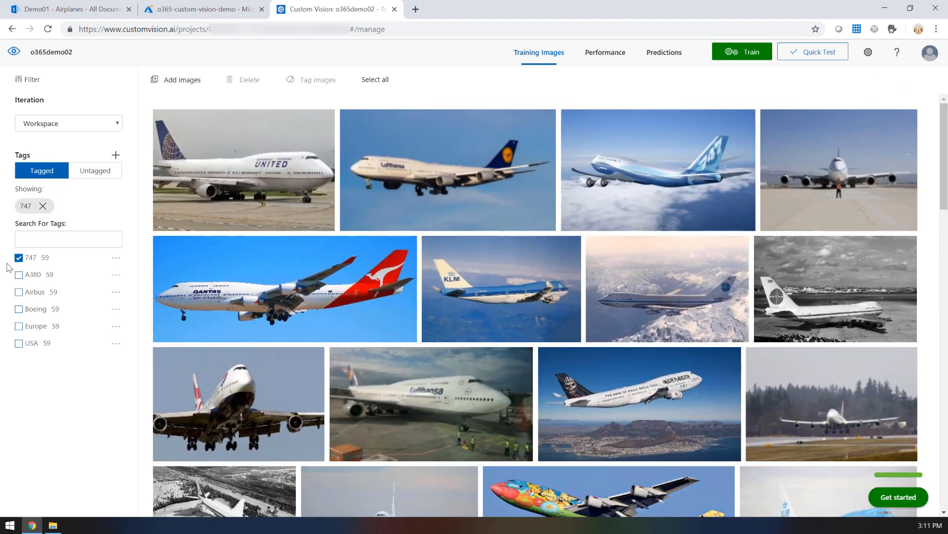
{"action": "left_click", "coordinate": [18, 257]}
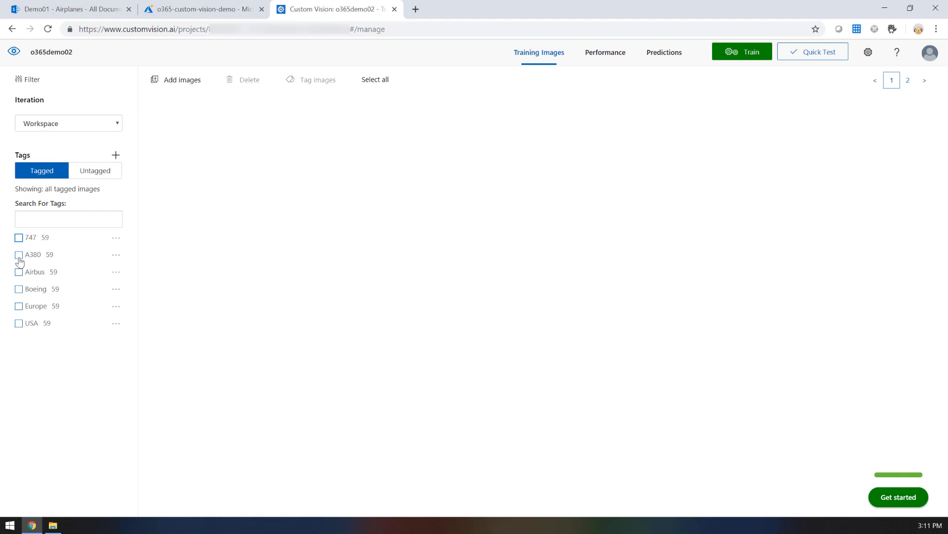
{"action": "left_click", "coordinate": [19, 255]}
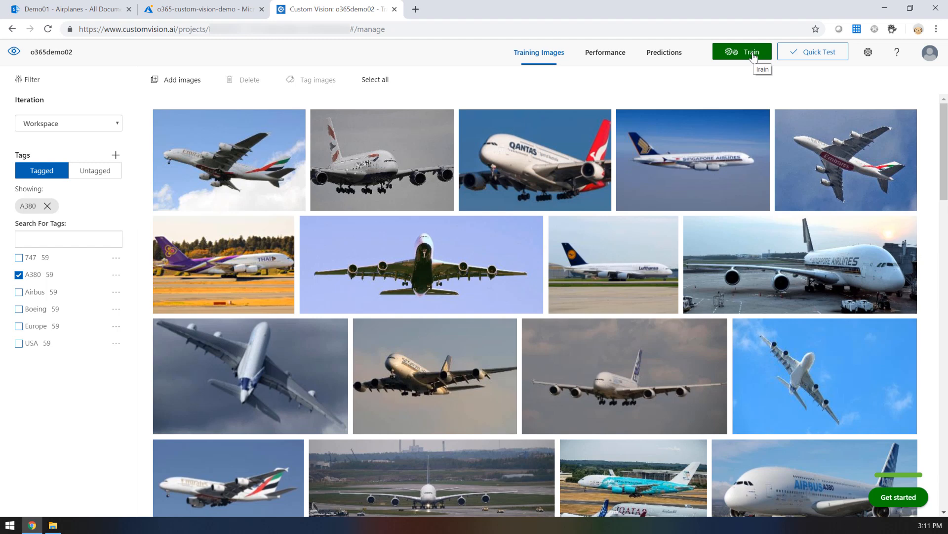
Step: Review the performance of Iteration 6 and locate the Project Id and Prediction Key in the project settings
{"action": "left_click", "coordinate": [611, 58]}
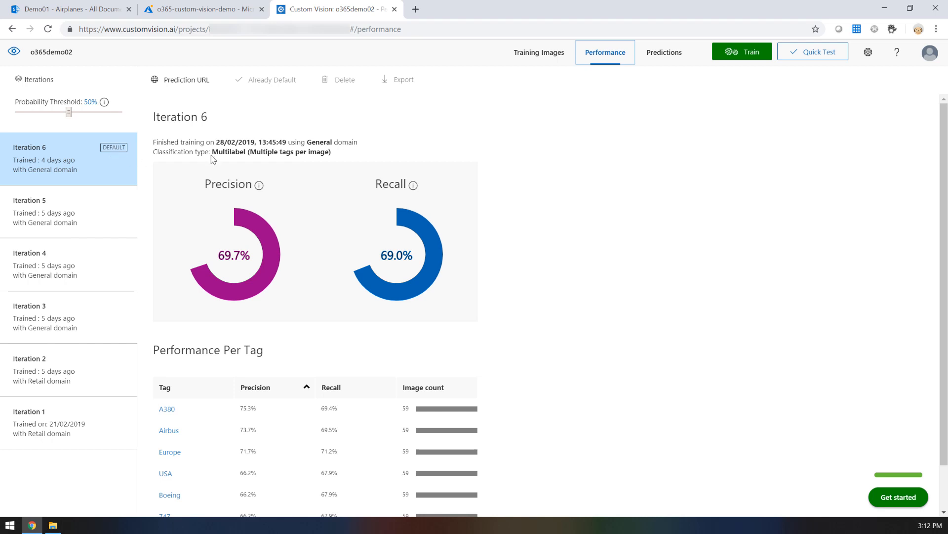
{"action": "left_click", "coordinate": [866, 63]}
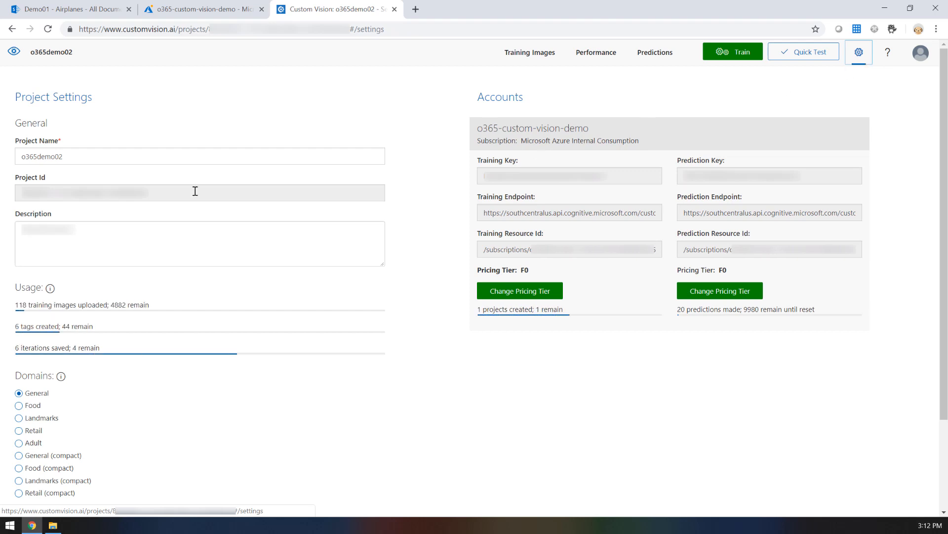
{"action": "left_click_drag", "start_coordinate": [163, 194], "coordinate": [6, 194]}
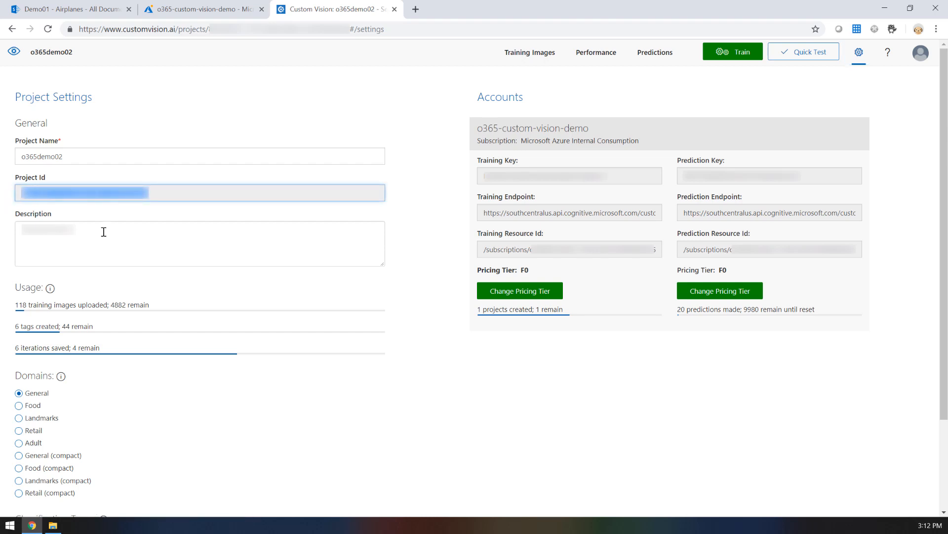
{"action": "left_click", "coordinate": [164, 197]}
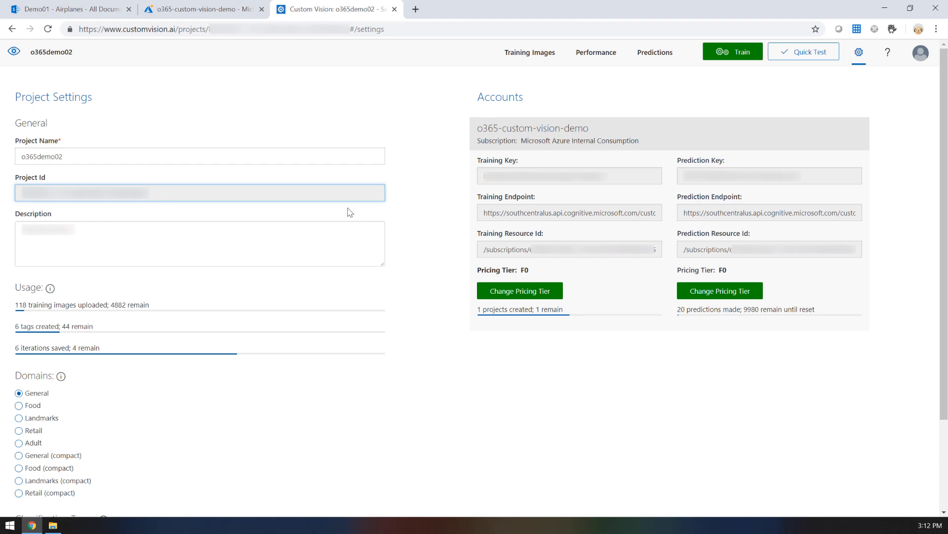
{"action": "left_click", "coordinate": [815, 178]}
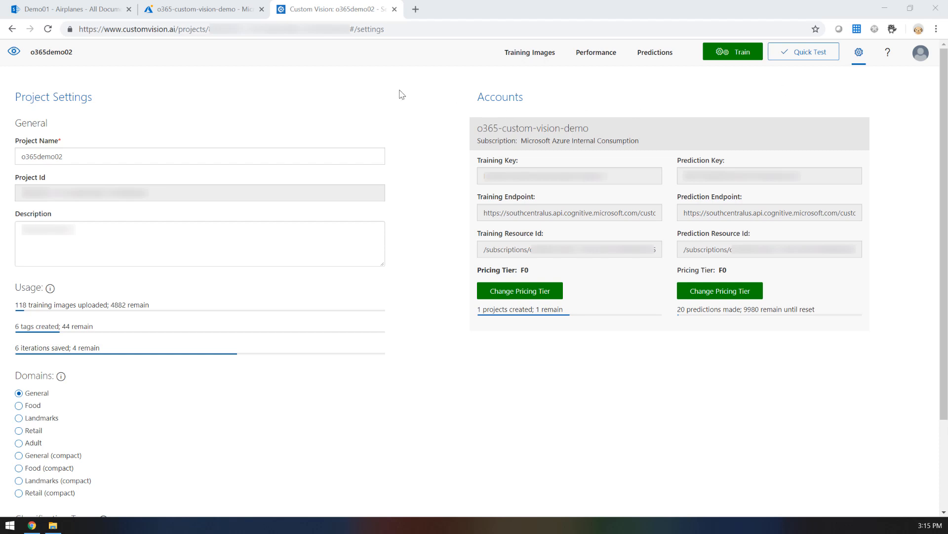
Step: Switch to the Azure portal and copy Key 1 of the o365-image-ocr Cognitive Services resource
{"action": "left_click", "coordinate": [230, 17]}
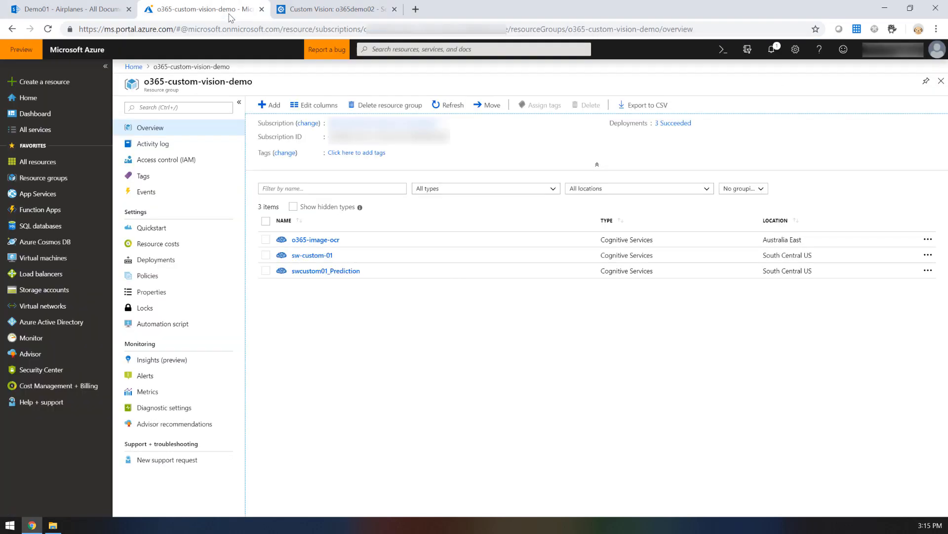
{"action": "left_click", "coordinate": [307, 241]}
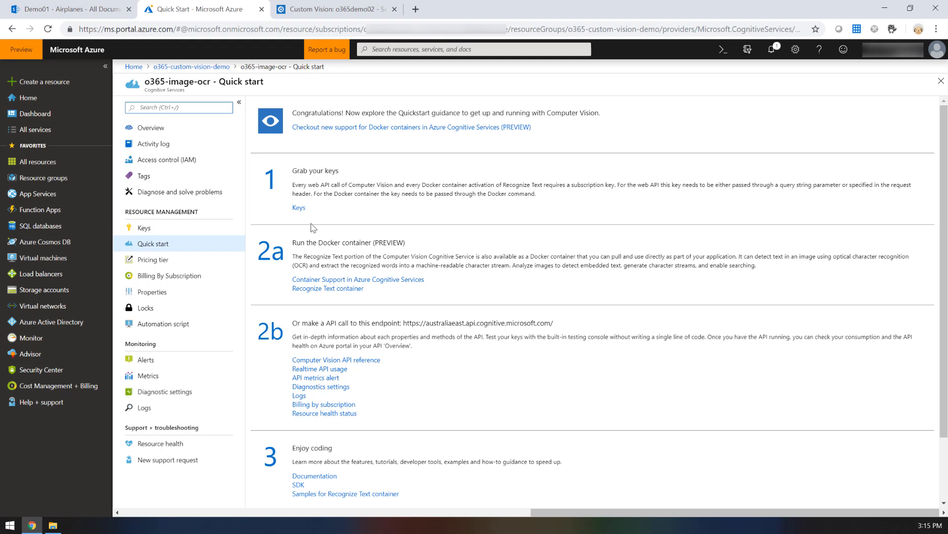
{"action": "left_click", "coordinate": [296, 209]}
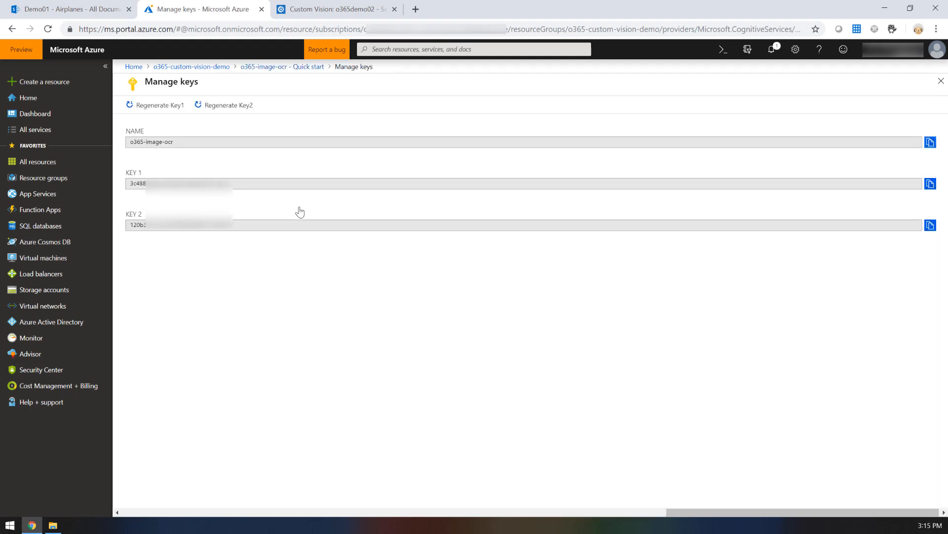
{"action": "left_click", "coordinate": [930, 185]}
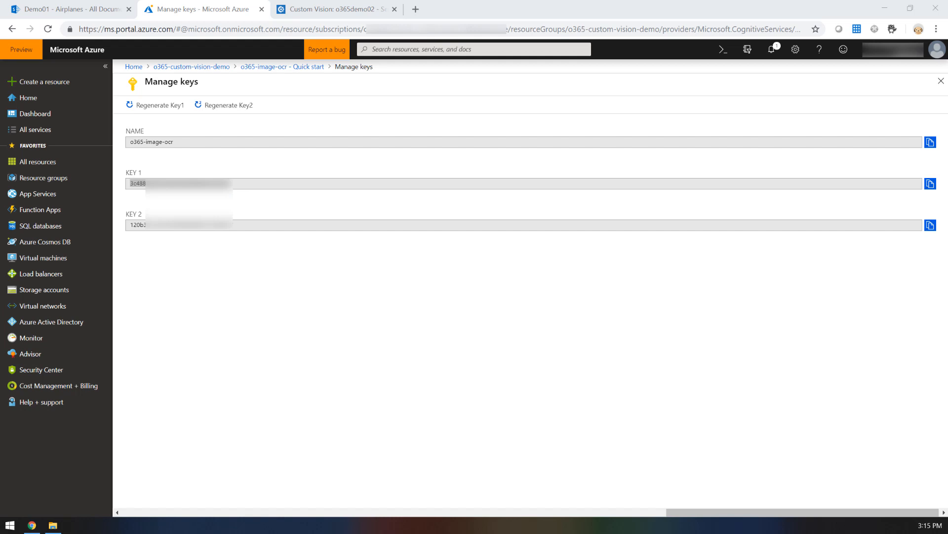
Step: From the o365-custom-vision-demo resource group, find Microsoft's Logic App in the Marketplace and start creating one
{"action": "left_click", "coordinate": [205, 71]}
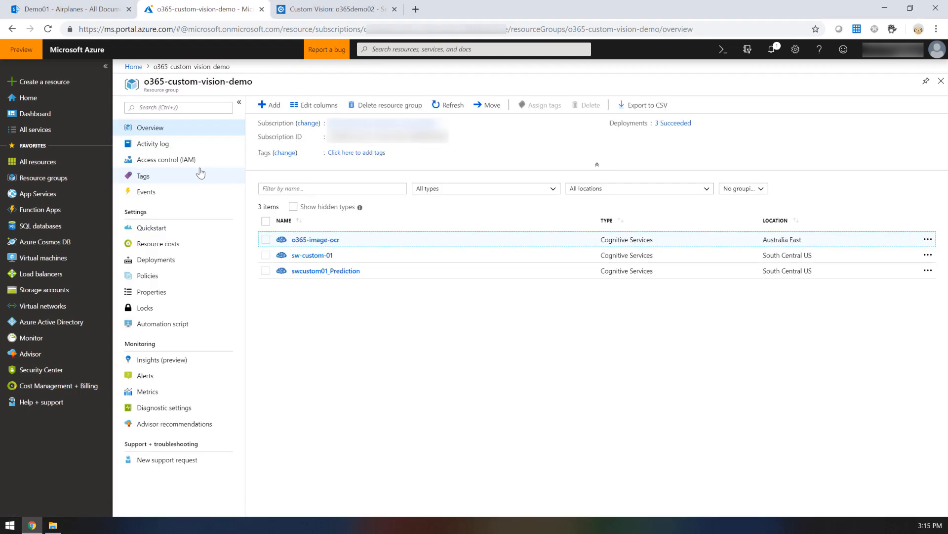
{"action": "left_click", "coordinate": [264, 112]}
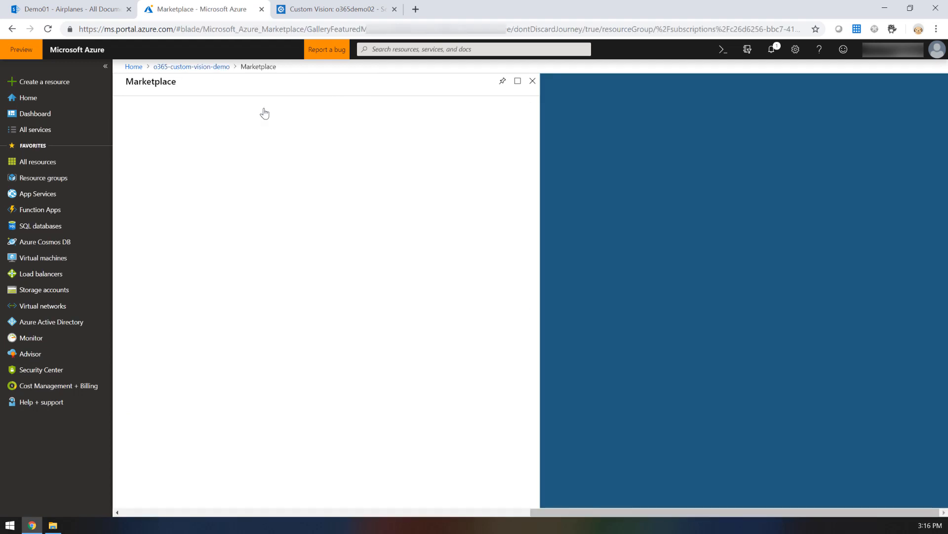
{"action": "left_click", "coordinate": [271, 128]}
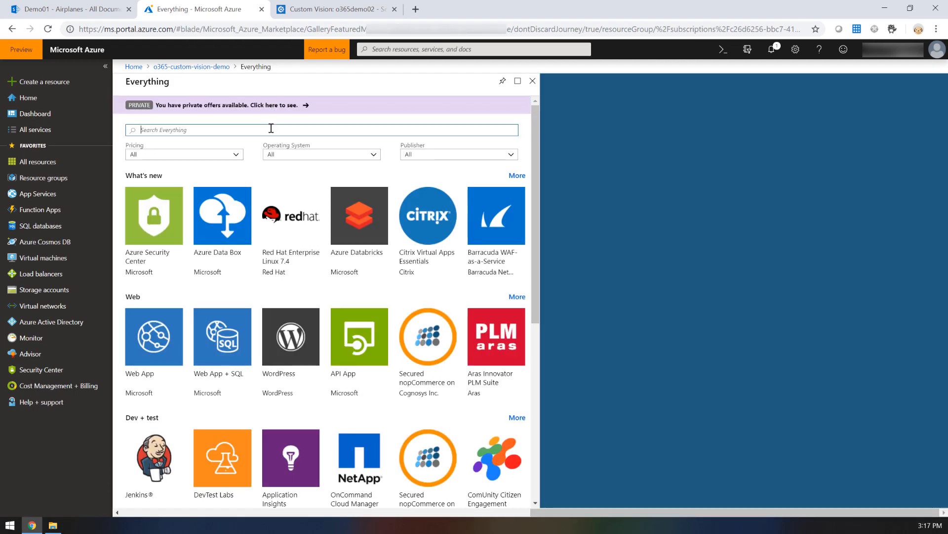
{"action": "type", "text": "Logic App"}
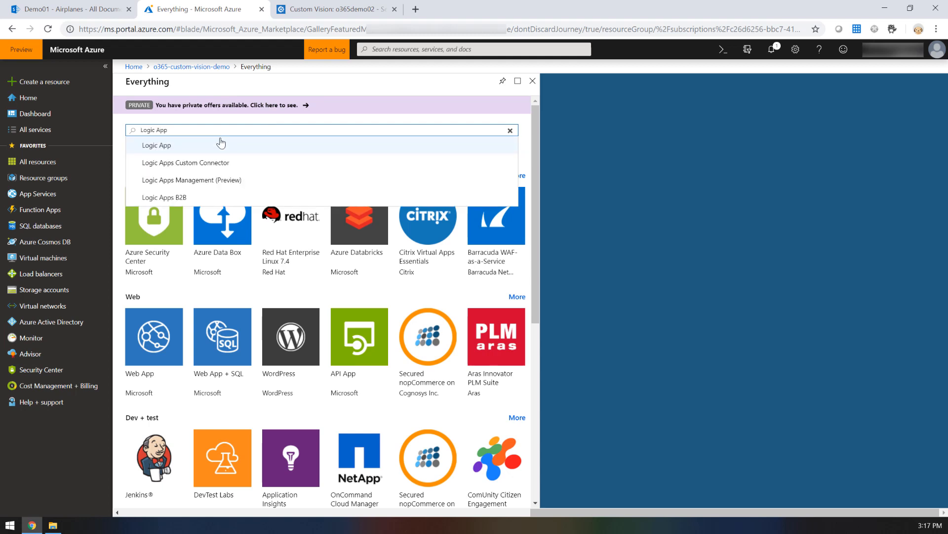
{"action": "left_click", "coordinate": [192, 146]}
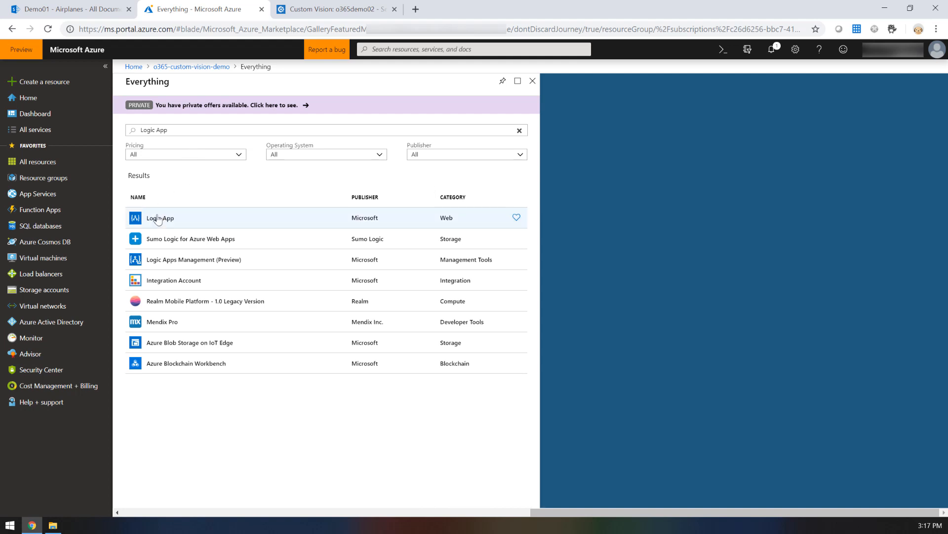
{"action": "left_click", "coordinate": [160, 219]}
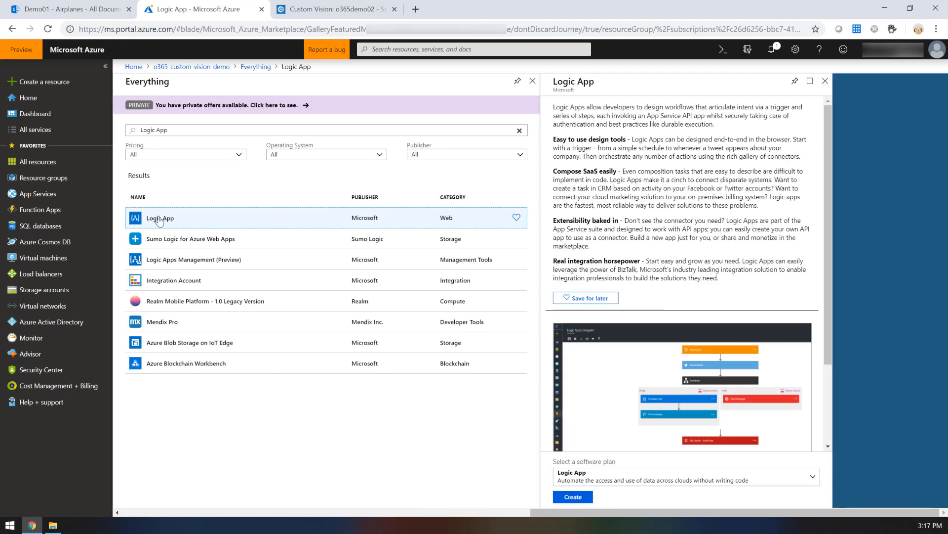
{"action": "left_click", "coordinate": [570, 501]}
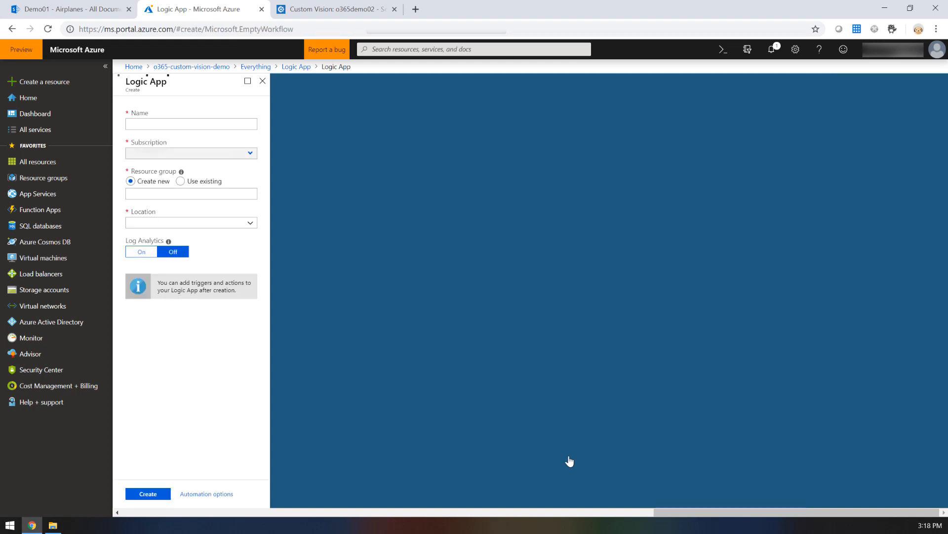
Step: Create the Logic App with the name o365-demo-logic in the existing resource group o365-custom-vision-demo
{"action": "left_click", "coordinate": [207, 125]}
{"action": "type", "text": "o"}
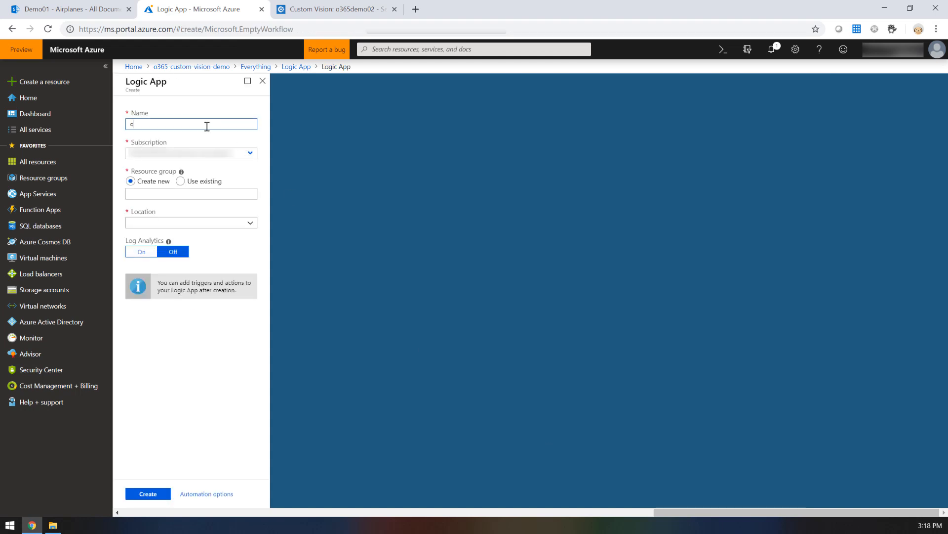
{"action": "type", "text": "365-demo-logic"}
{"action": "left_click", "coordinate": [181, 184]}
{"action": "left_click", "coordinate": [190, 194]}
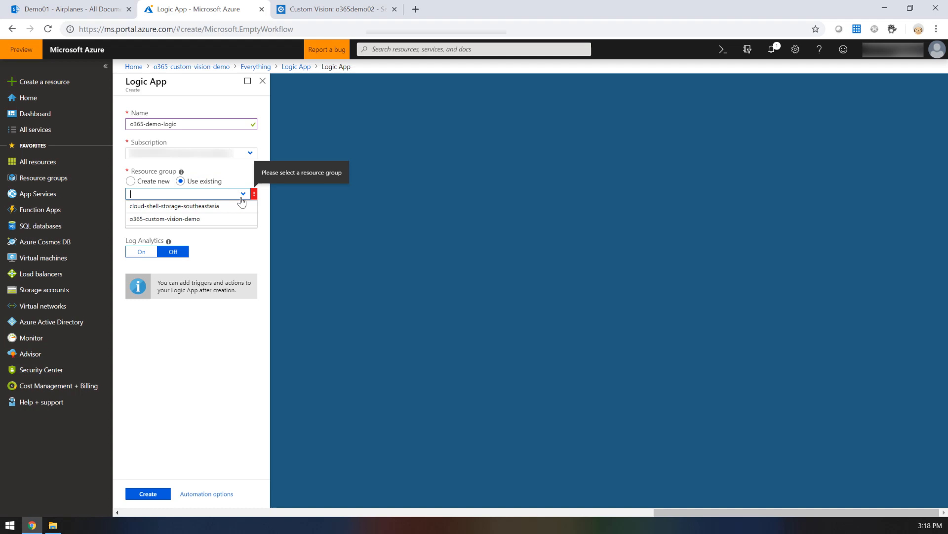
{"action": "left_click", "coordinate": [204, 220]}
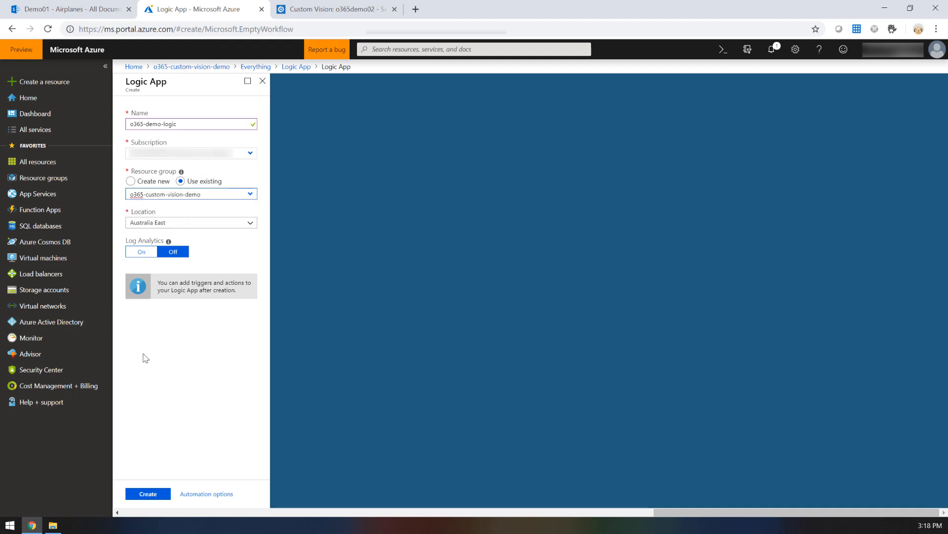
{"action": "left_click", "coordinate": [149, 495]}
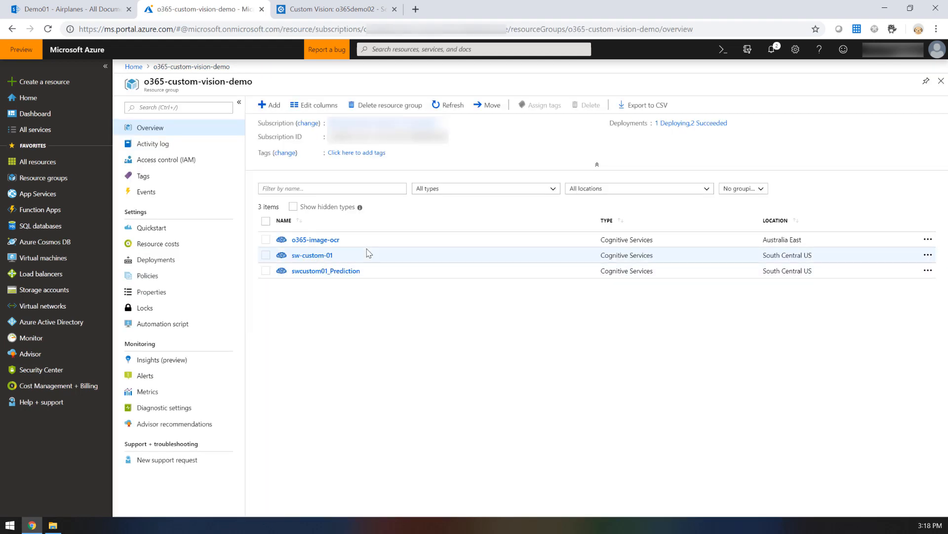
Step: Refresh the resource group, open the o365-demo-logic app and start it from the Blank Logic App template
{"action": "left_click", "coordinate": [451, 109]}
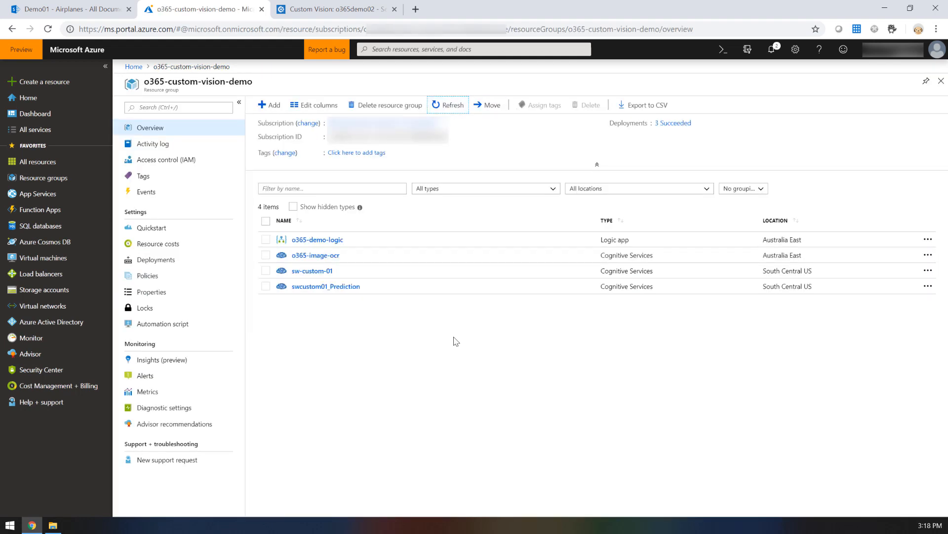
{"action": "left_click", "coordinate": [331, 241]}
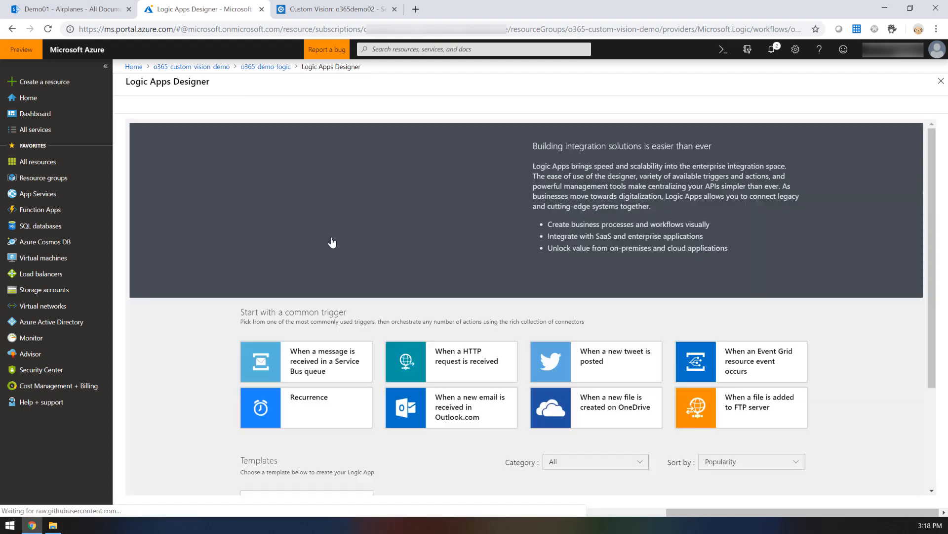
{"action": "scroll", "coordinate": [332, 242], "scroll_direction": "down", "scroll_amount": 4}
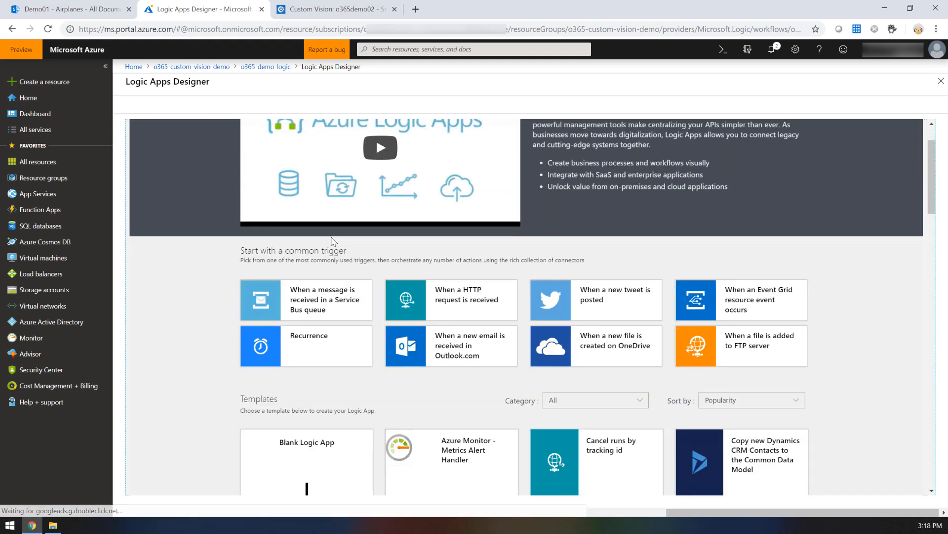
{"action": "scroll", "coordinate": [334, 242], "scroll_direction": "down", "scroll_amount": 1}
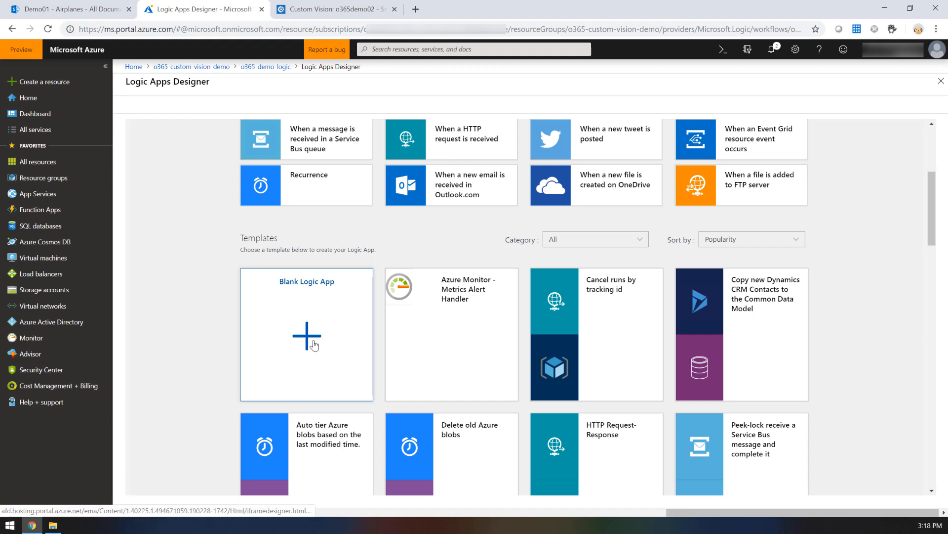
{"action": "left_click", "coordinate": [315, 346]}
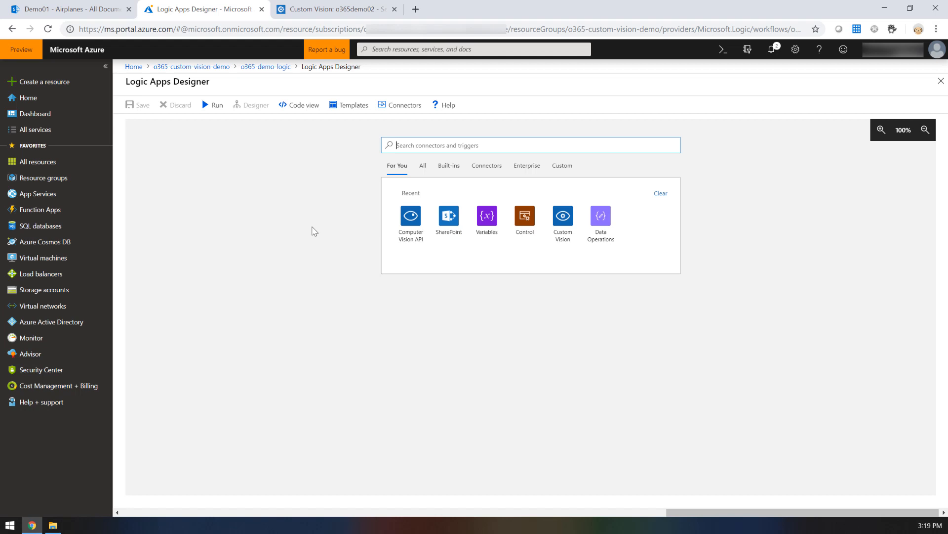
Step: Add the SharePoint trigger "When a file is created (properties only)" and authorize its connection with the listed Microsoft account
{"action": "left_click", "coordinate": [447, 236]}
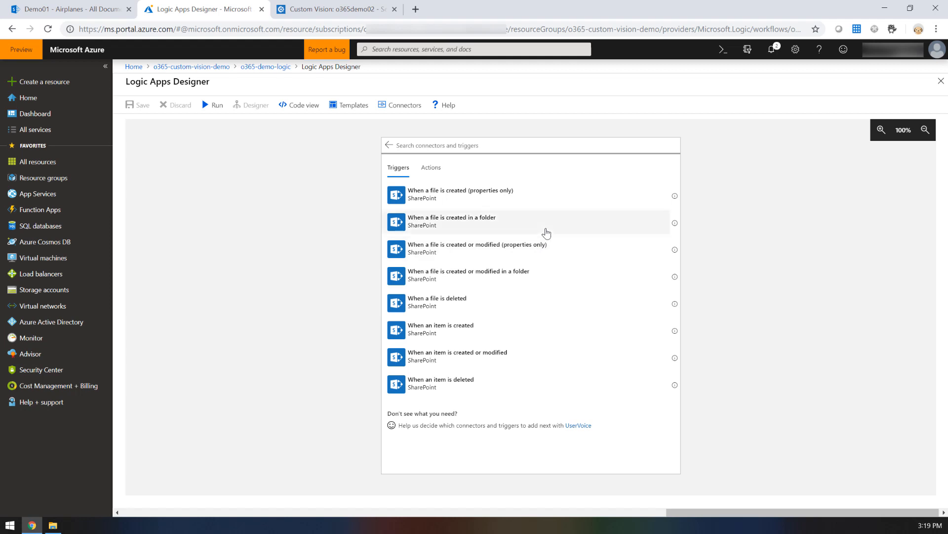
{"action": "left_click", "coordinate": [440, 200]}
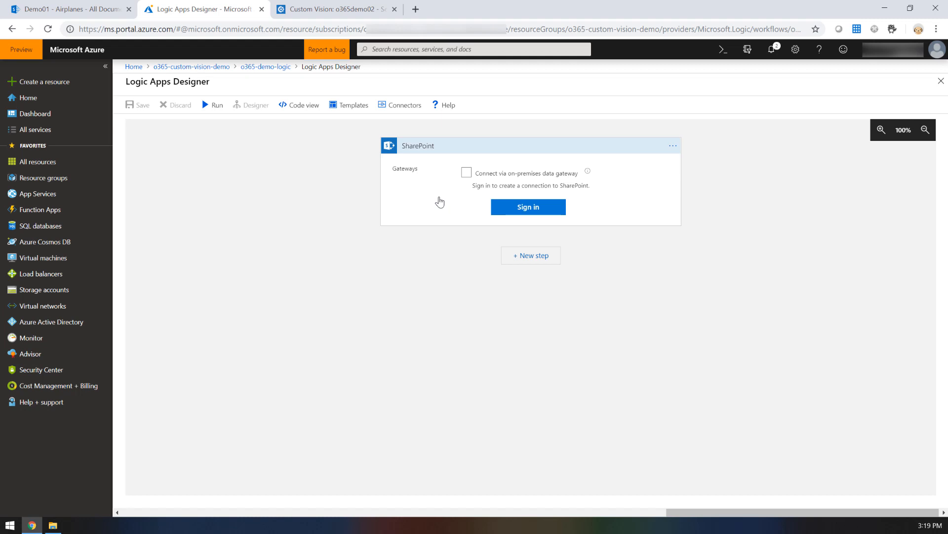
{"action": "left_click", "coordinate": [533, 212]}
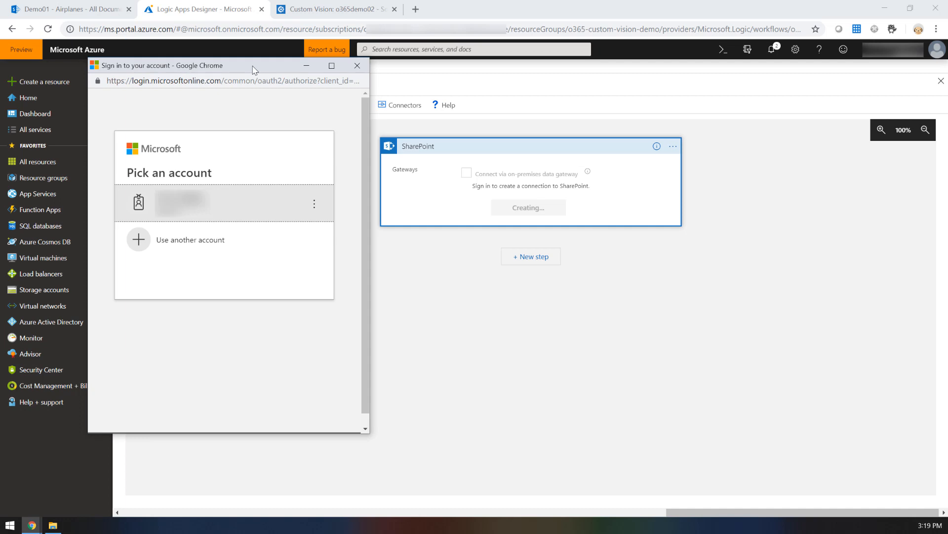
{"action": "left_click", "coordinate": [183, 202]}
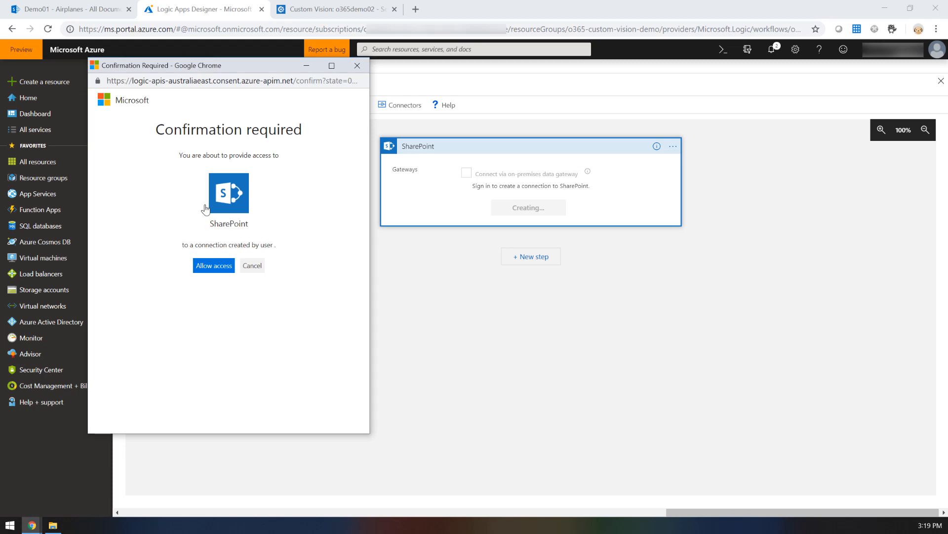
{"action": "left_click", "coordinate": [212, 266]}
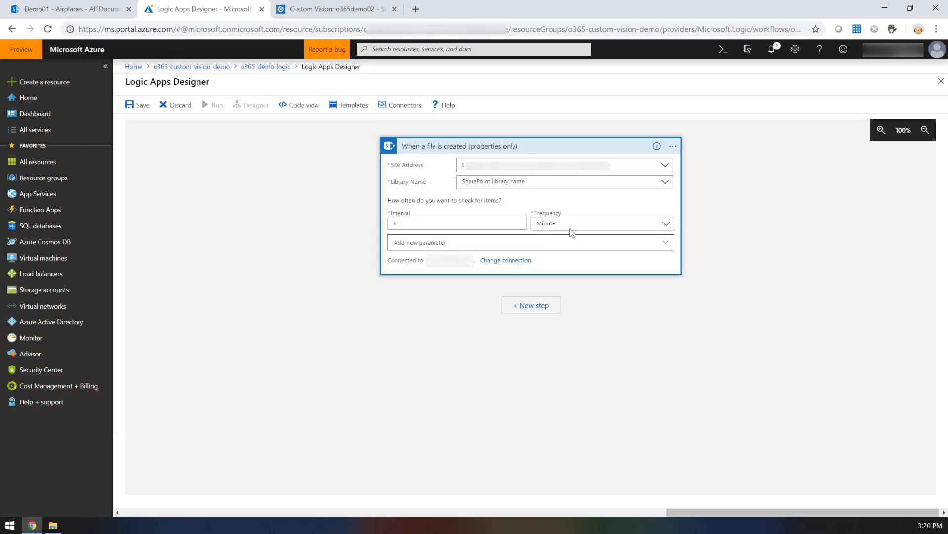
Step: Point the SharePoint trigger to the Demo01 site and its Airplanes library
{"action": "left_click", "coordinate": [664, 166]}
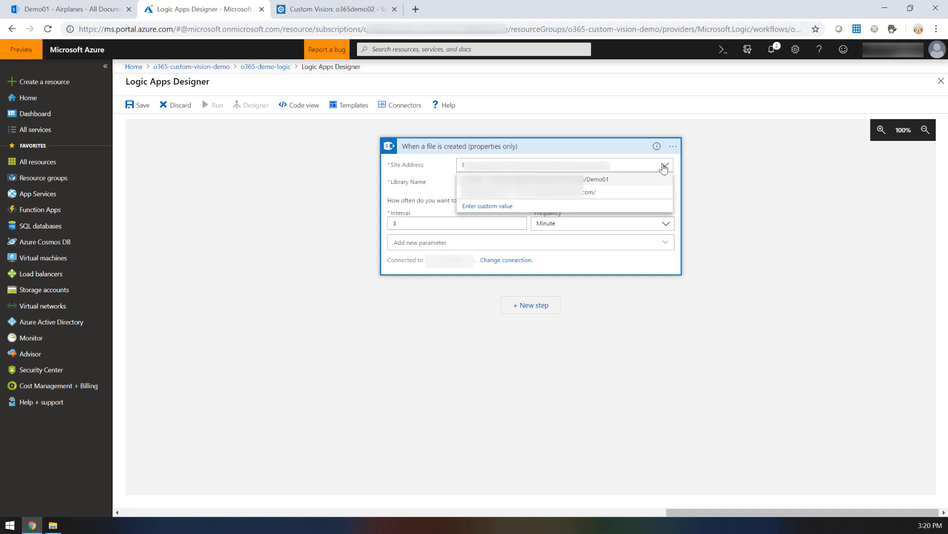
{"action": "left_click", "coordinate": [598, 181]}
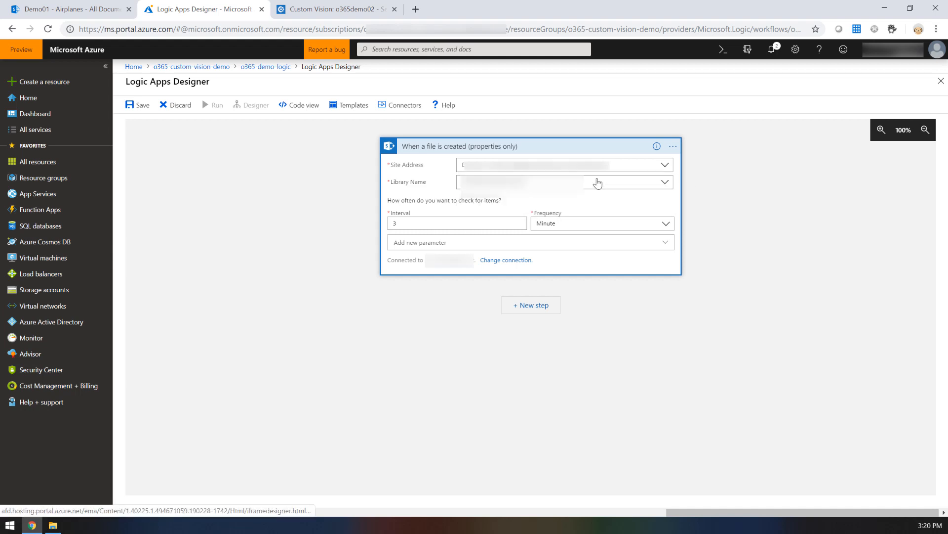
{"action": "left_click", "coordinate": [662, 184]}
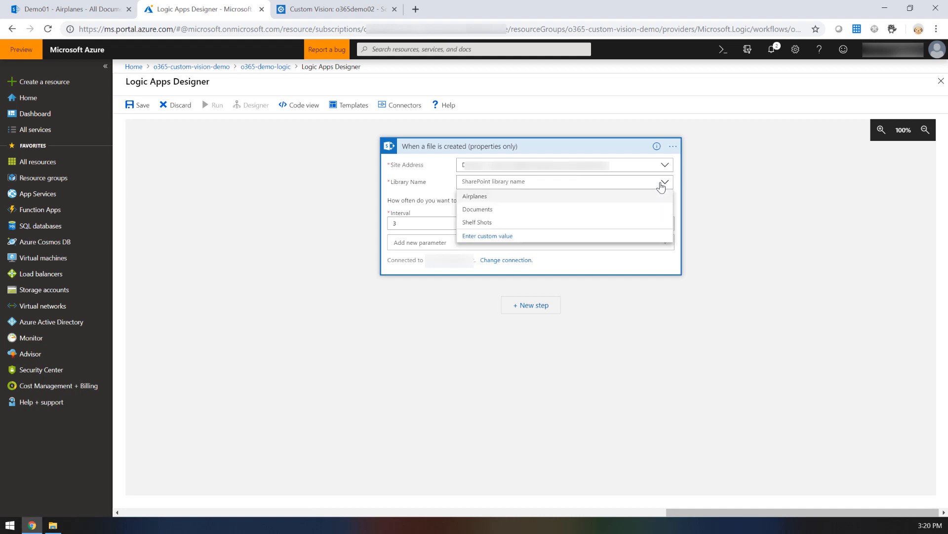
{"action": "left_click", "coordinate": [495, 199]}
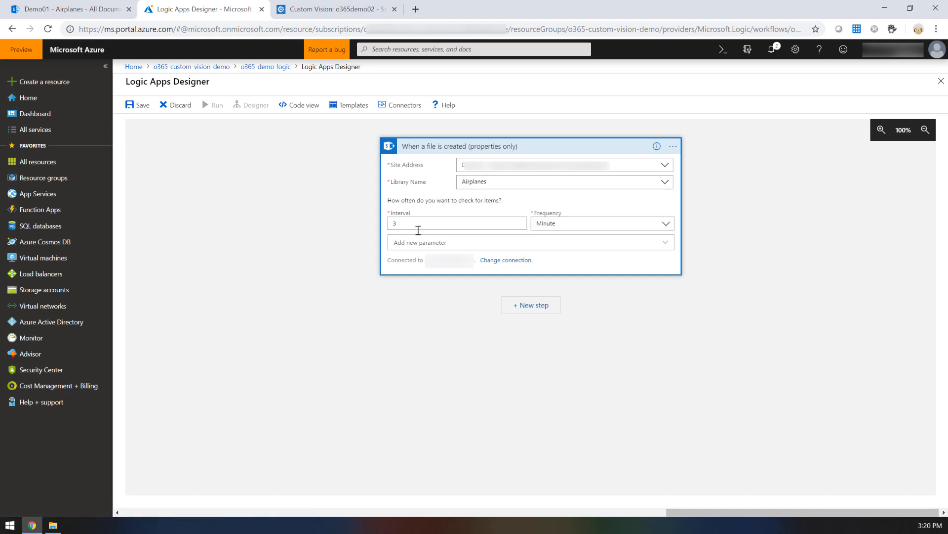
Step: Set the trigger to check for items every 15 seconds
{"action": "left_click_drag", "start_coordinate": [425, 222], "coordinate": [368, 232]}
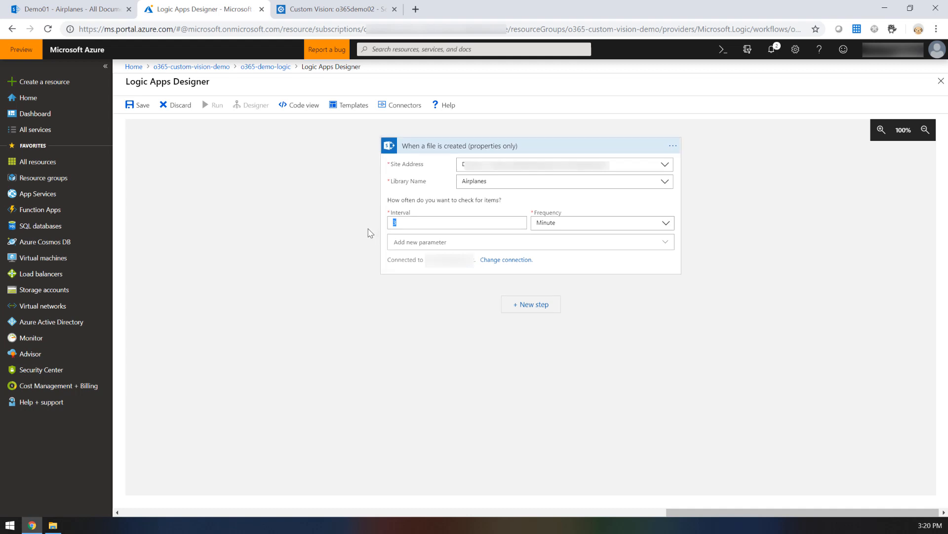
{"action": "type", "text": "15"}
{"action": "left_click", "coordinate": [589, 223]}
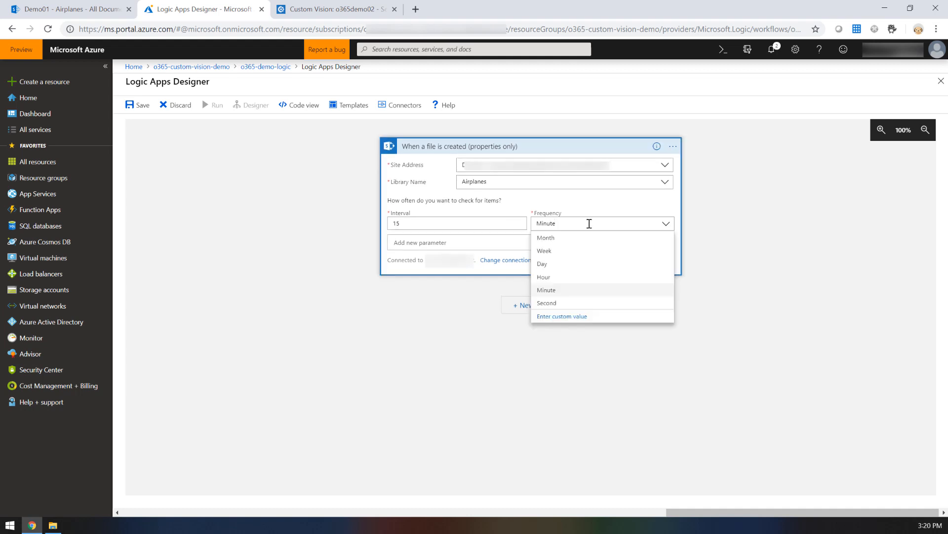
{"action": "left_click", "coordinate": [565, 303]}
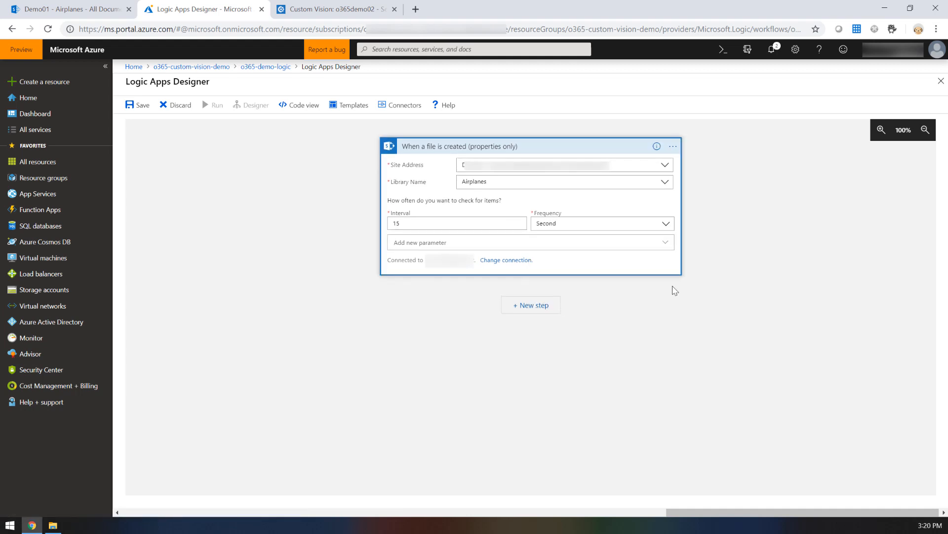
{"action": "left_click", "coordinate": [675, 290]}
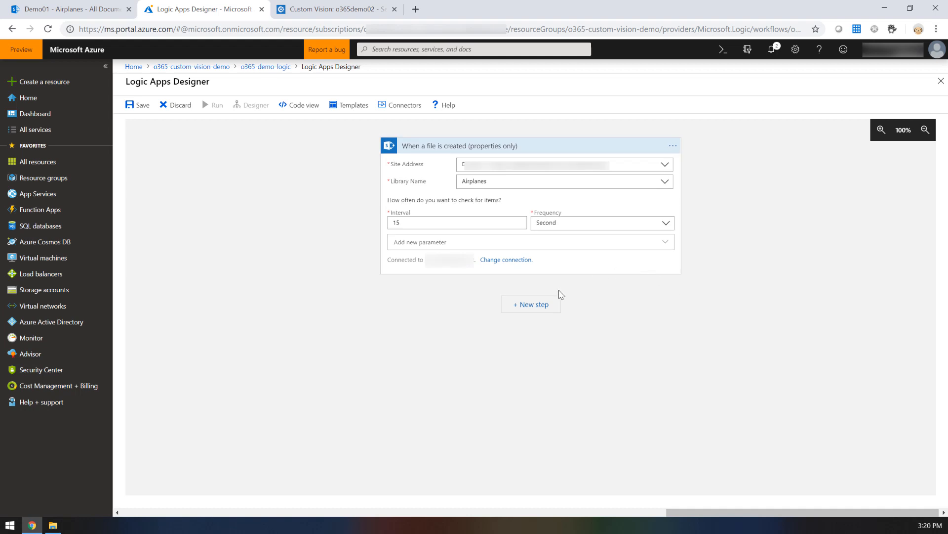
Step: Add an Initialize variable action for a Float variable named TagThreshold with the initial value 0.7
{"action": "left_click", "coordinate": [541, 310]}
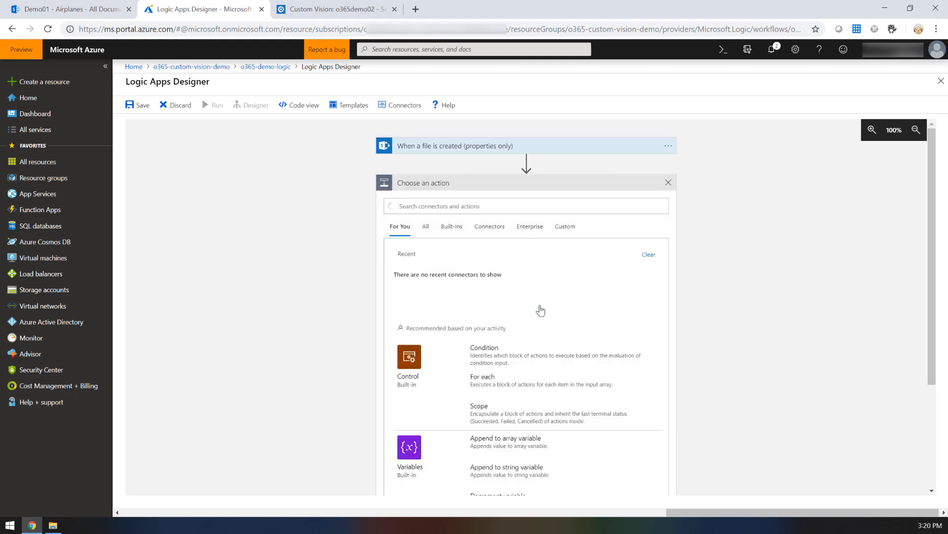
{"action": "scroll", "coordinate": [544, 339], "scroll_direction": "down", "scroll_amount": 3}
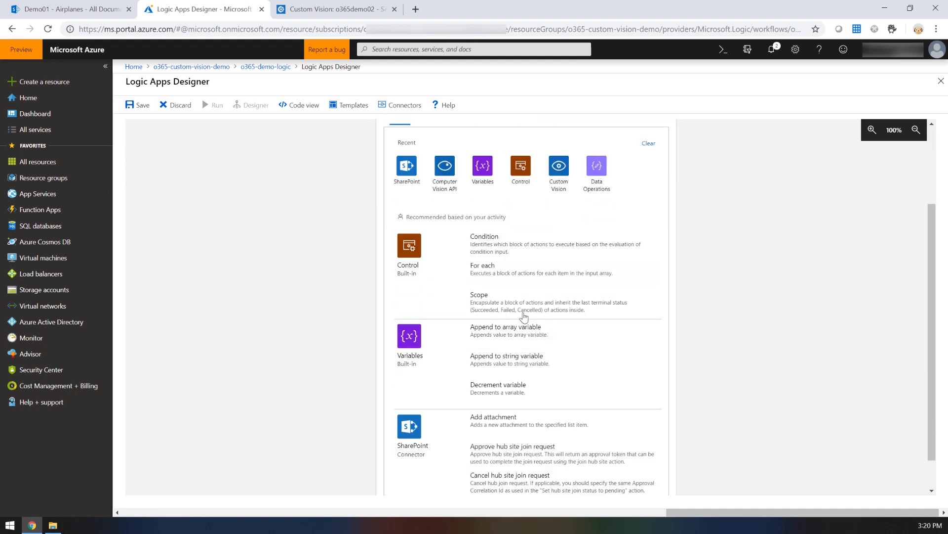
{"action": "left_click", "coordinate": [424, 347]}
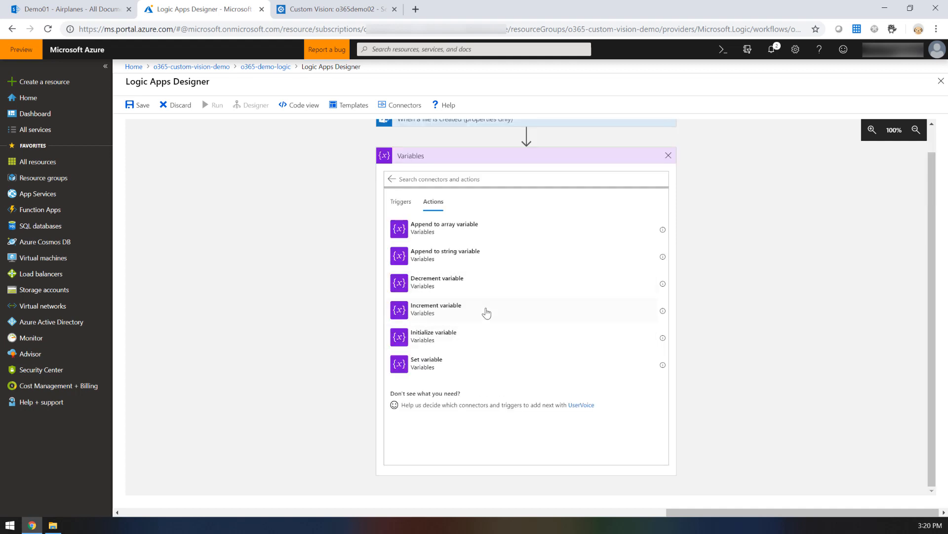
{"action": "left_click", "coordinate": [465, 342]}
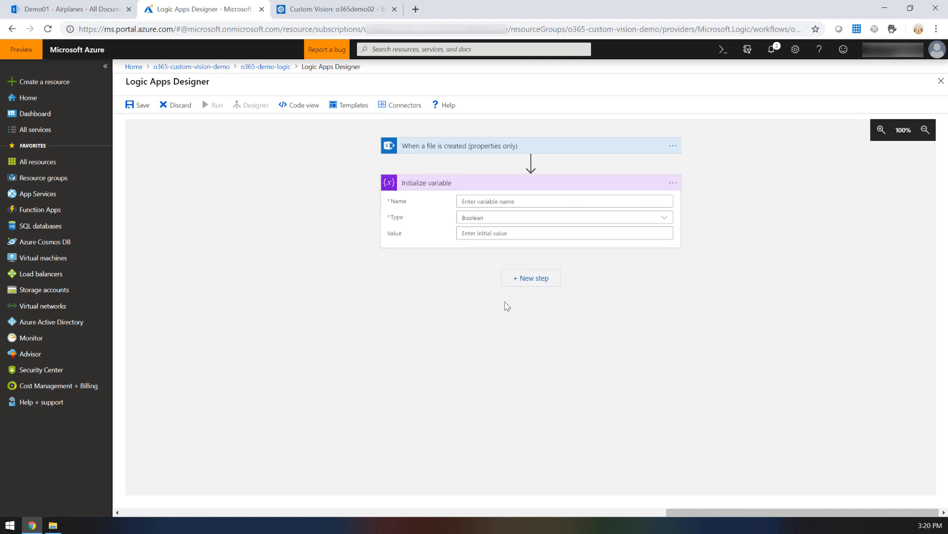
{"action": "left_click", "coordinate": [508, 203]}
{"action": "type", "text": "TagThreshol"}
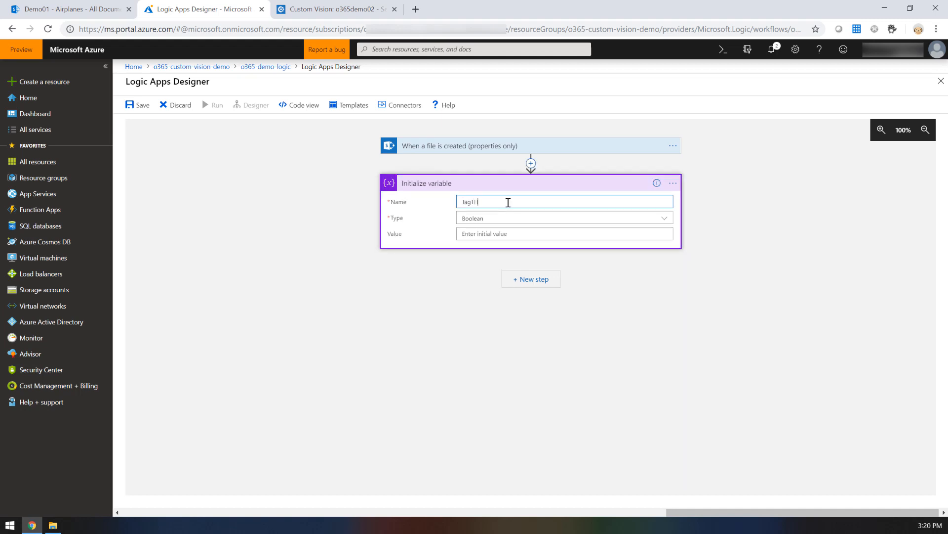
{"action": "type", "text": "d"}
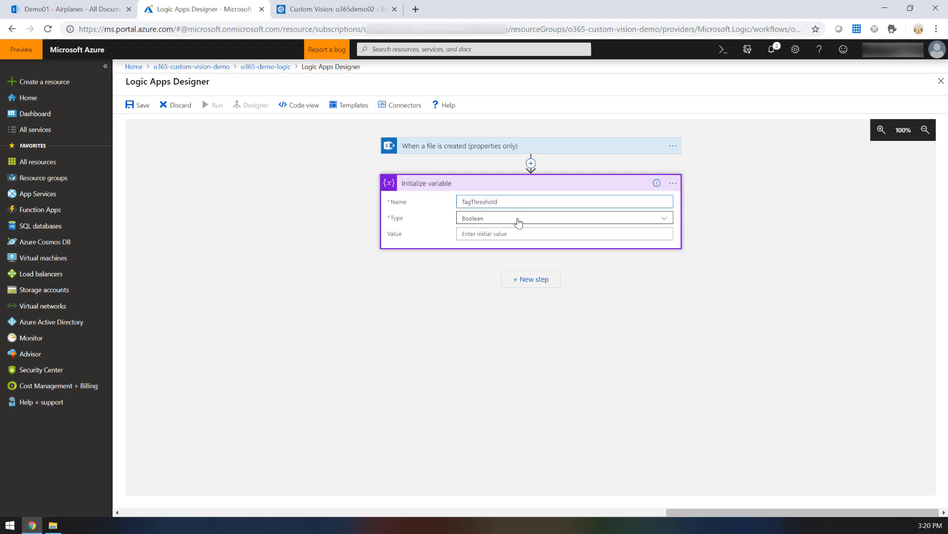
{"action": "left_click", "coordinate": [517, 220]}
{"action": "left_click", "coordinate": [489, 270]}
{"action": "left_click", "coordinate": [486, 234]}
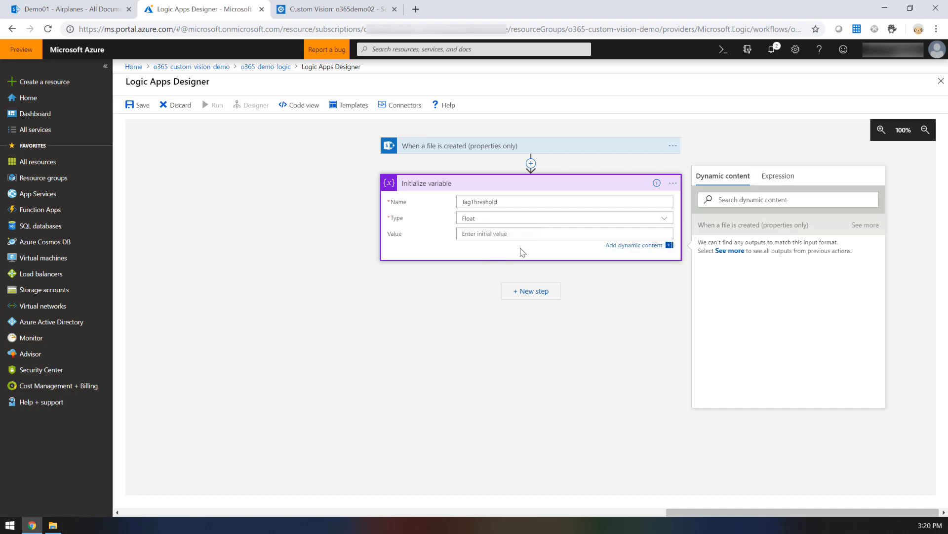
{"action": "type", "text": "0.7"}
Step: Add a second Initialize variable action and name its variable Metatags
{"action": "left_click", "coordinate": [531, 290]}
{"action": "left_click", "coordinate": [407, 315]}
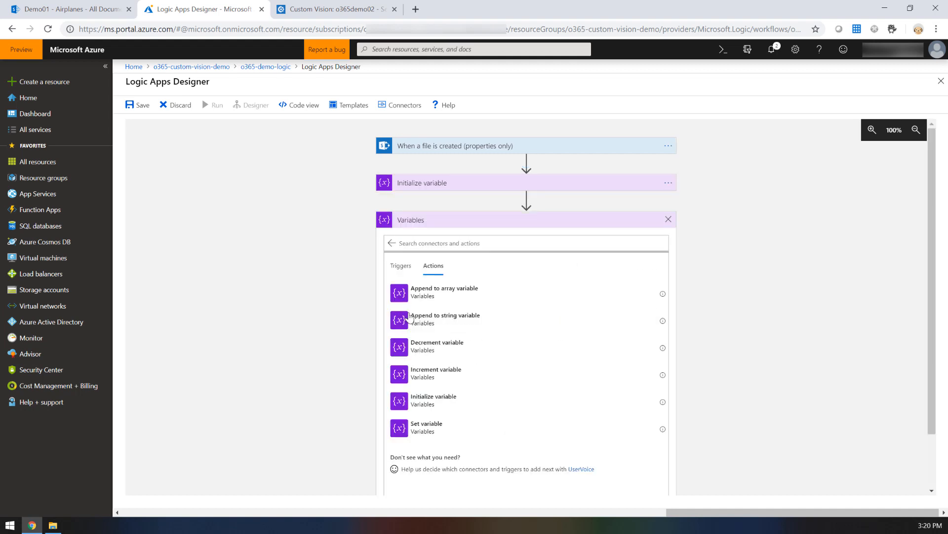
{"action": "left_click", "coordinate": [405, 400]}
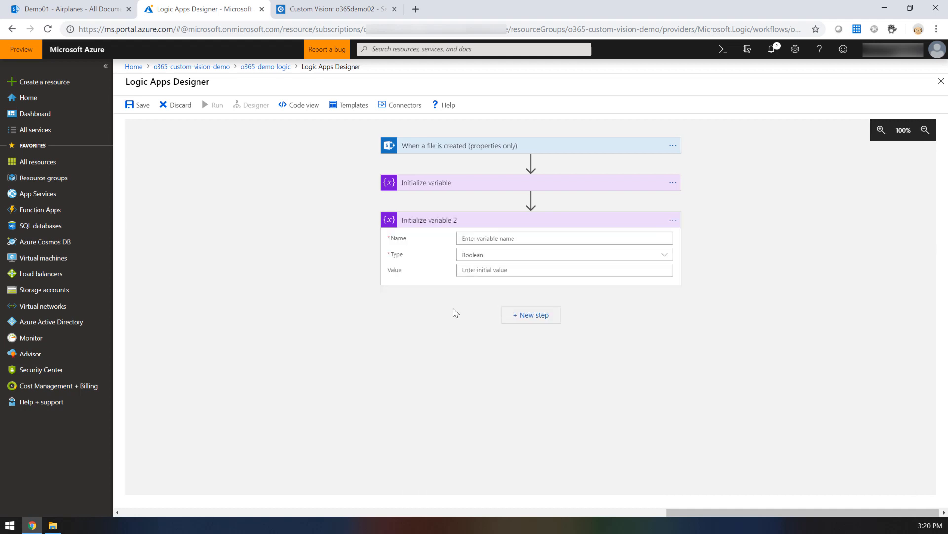
{"action": "left_click", "coordinate": [495, 238]}
{"action": "type", "text": "Metat"}
{"action": "key", "text": "BackSpace"}
{"action": "type", "text": "data"}
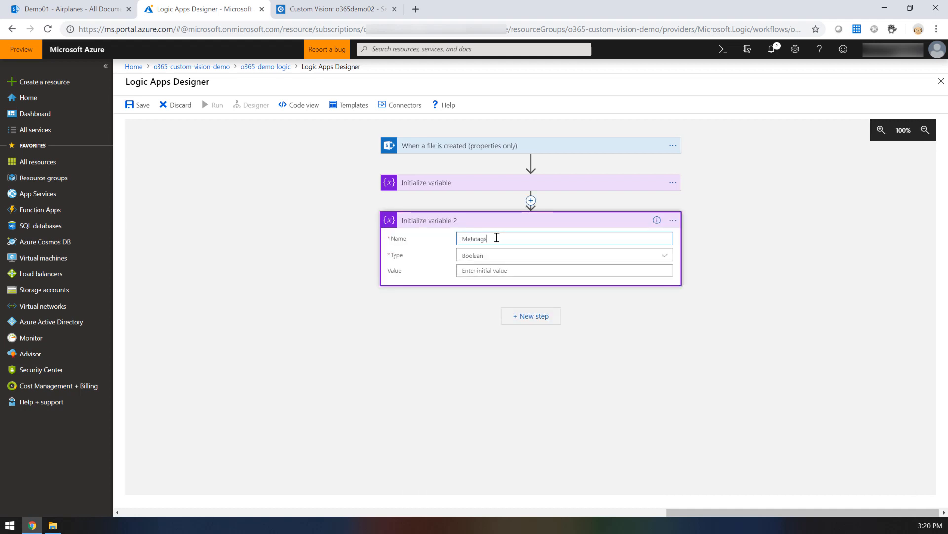
{"action": "left_click", "coordinate": [600, 252]}
Step: Add a third Initialize variable action for a String variable named CaptionText
{"action": "type", "text": "v"}
{"action": "type", "text": "ariables"}
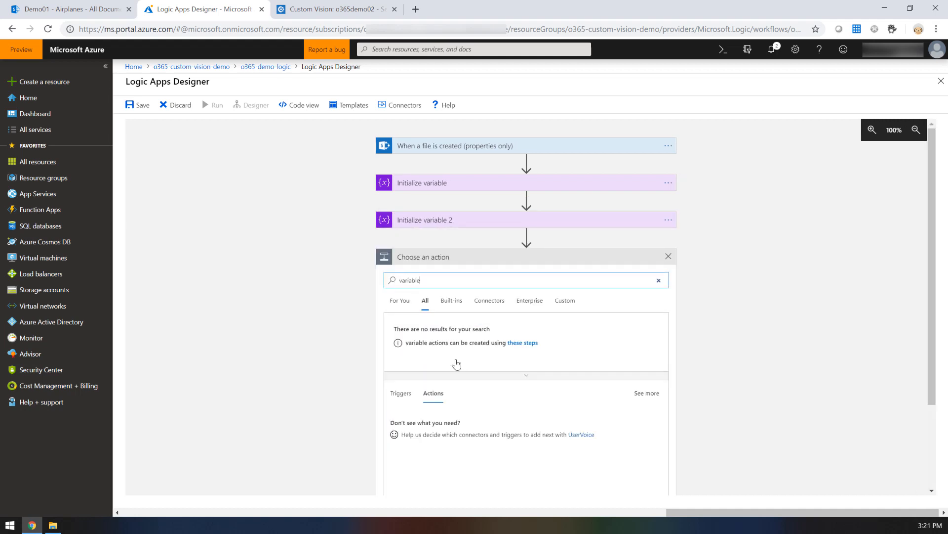
{"action": "scroll", "coordinate": [421, 415], "scroll_direction": "down", "scroll_amount": 2}
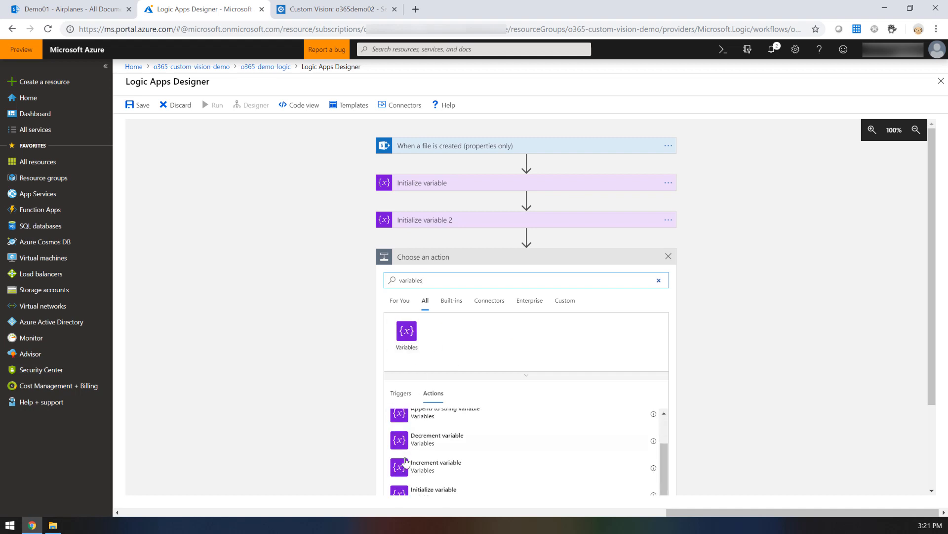
{"action": "left_click", "coordinate": [415, 490]}
{"action": "left_click", "coordinate": [507, 275]}
{"action": "type", "text": "CaptionText"}
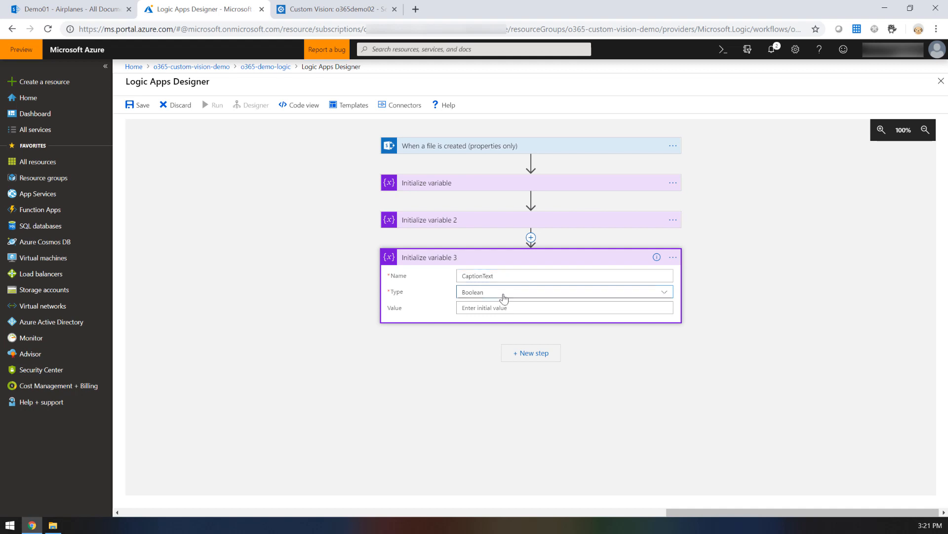
{"action": "left_click", "coordinate": [499, 294]}
{"action": "left_click", "coordinate": [487, 355]}
Step: Add a fourth Initialize variable action for a String variable named OCRText, and review the TagThreshold variable's settings
{"action": "left_click", "coordinate": [534, 353]}
{"action": "left_click", "coordinate": [405, 391]}
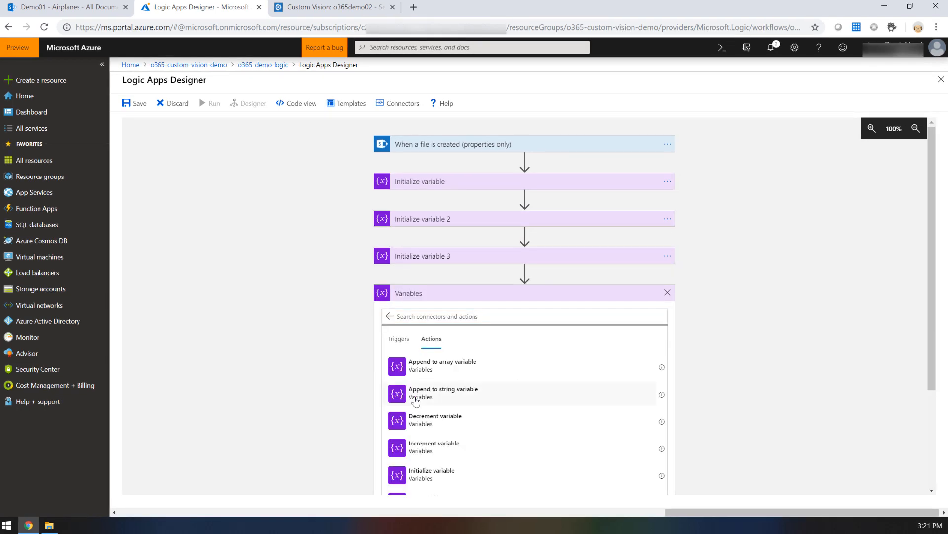
{"action": "left_click", "coordinate": [430, 476]}
{"action": "left_click", "coordinate": [504, 315]}
{"action": "type", "text": "OCRText"}
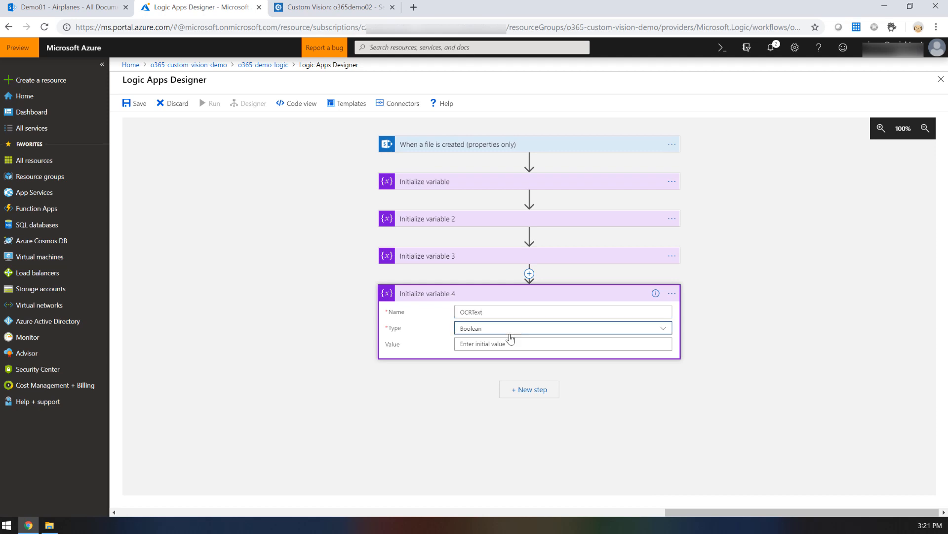
{"action": "left_click", "coordinate": [506, 329]}
{"action": "left_click", "coordinate": [495, 390]}
{"action": "left_click", "coordinate": [735, 394]}
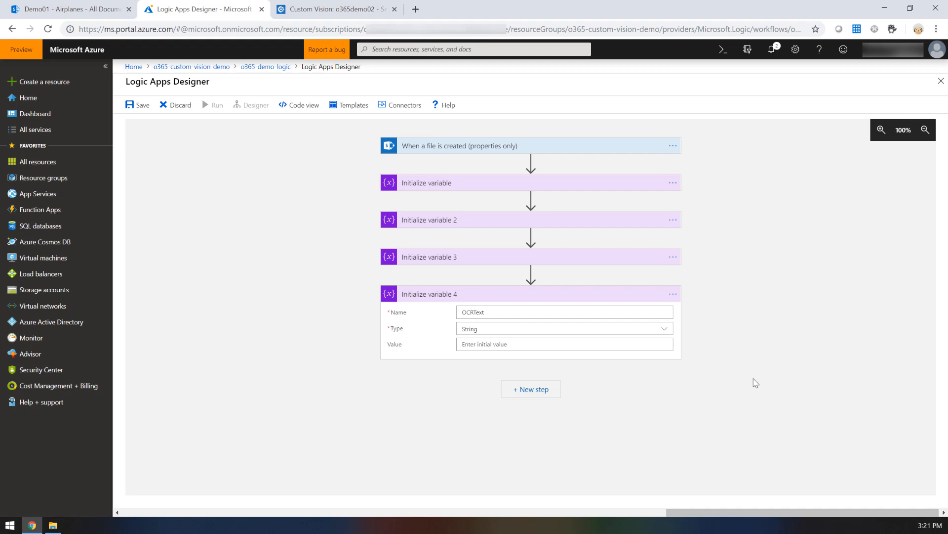
{"action": "left_click", "coordinate": [596, 183]}
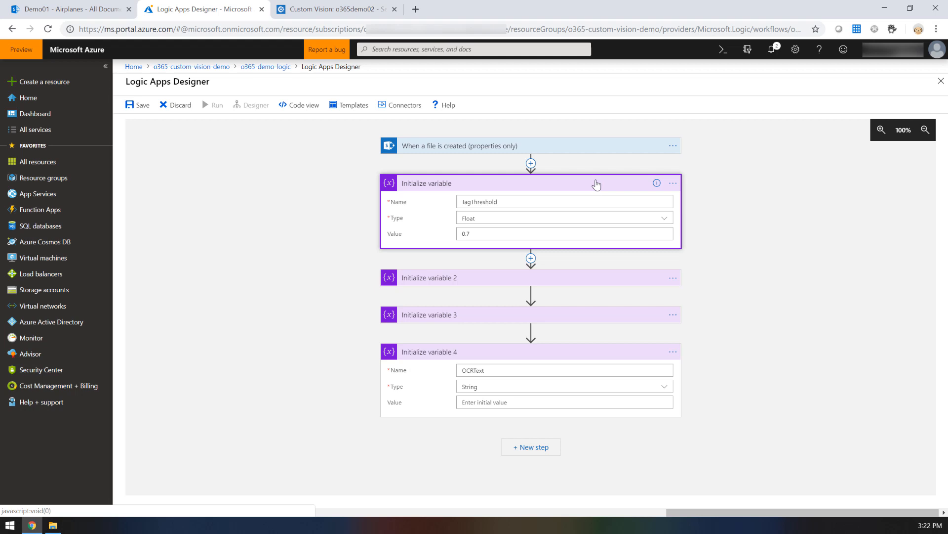
{"action": "left_click", "coordinate": [596, 184]}
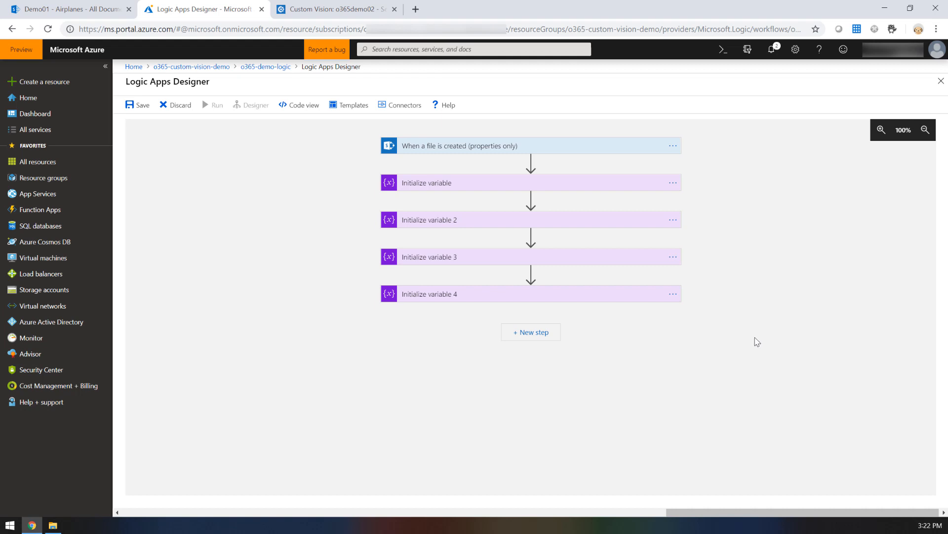
Step: Add the SharePoint Get file content action after the variable initializations
{"action": "left_click", "coordinate": [541, 336]}
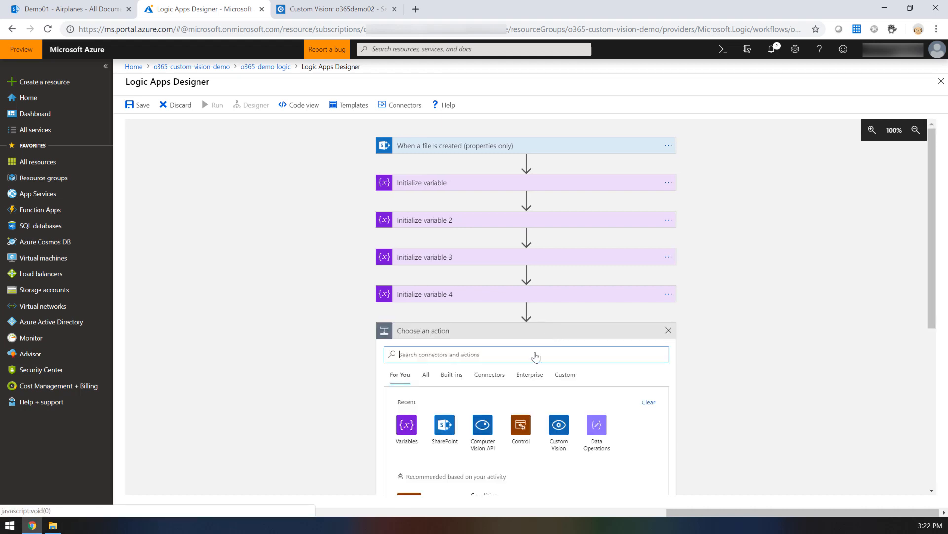
{"action": "left_click", "coordinate": [452, 425]}
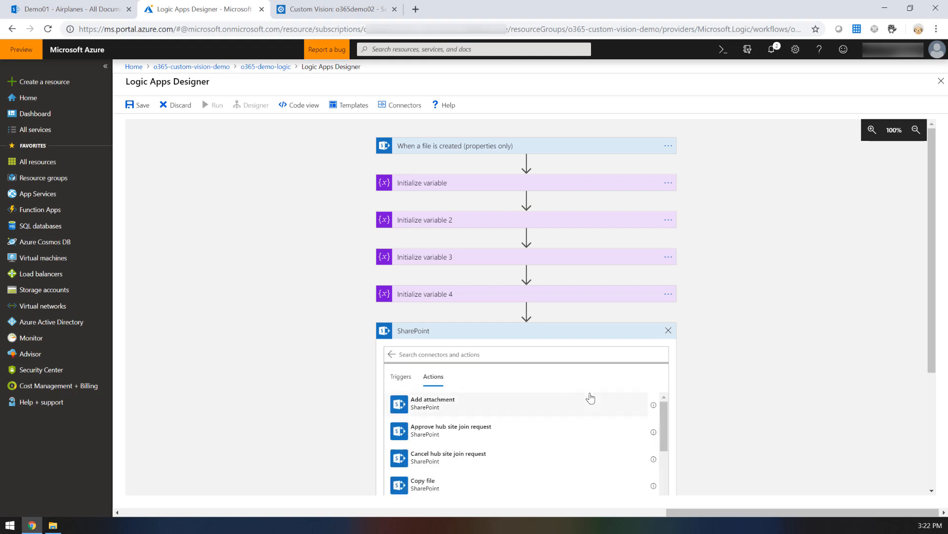
{"action": "scroll", "coordinate": [700, 370], "scroll_direction": "down", "scroll_amount": 3}
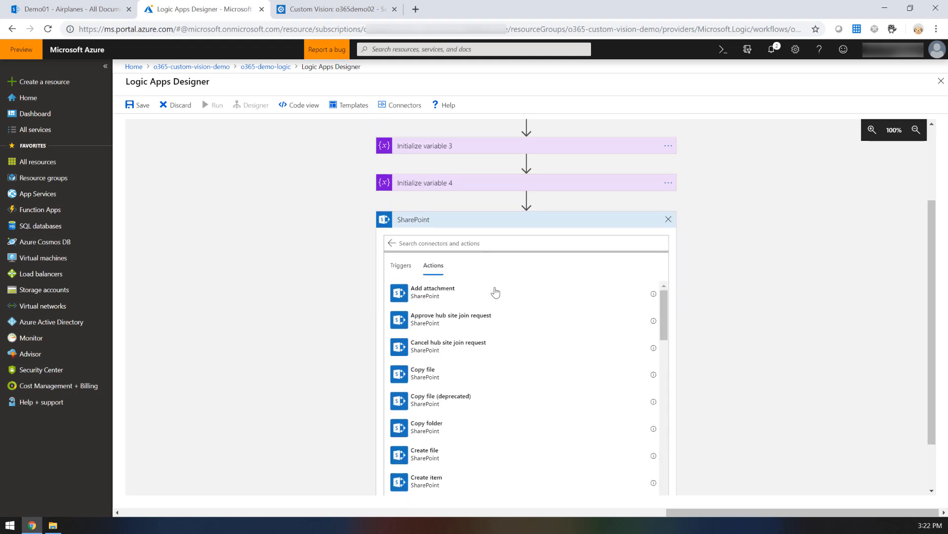
{"action": "scroll", "coordinate": [492, 390], "scroll_direction": "down", "scroll_amount": 5}
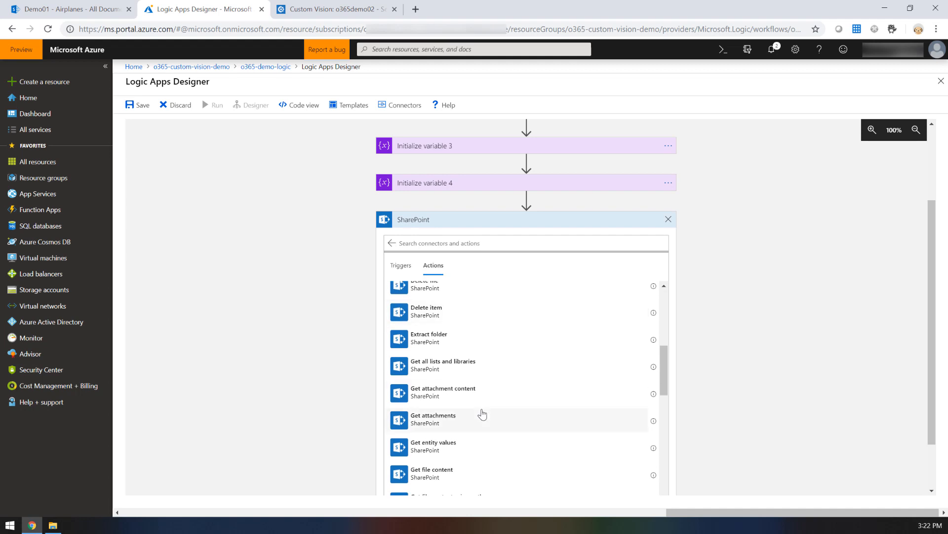
{"action": "scroll", "coordinate": [482, 418], "scroll_direction": "down", "scroll_amount": 1}
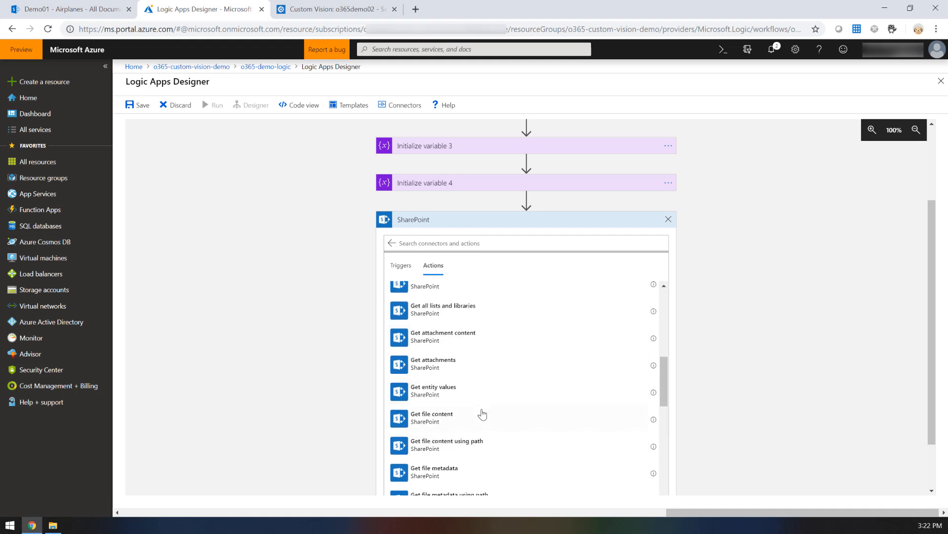
{"action": "left_click", "coordinate": [458, 421]}
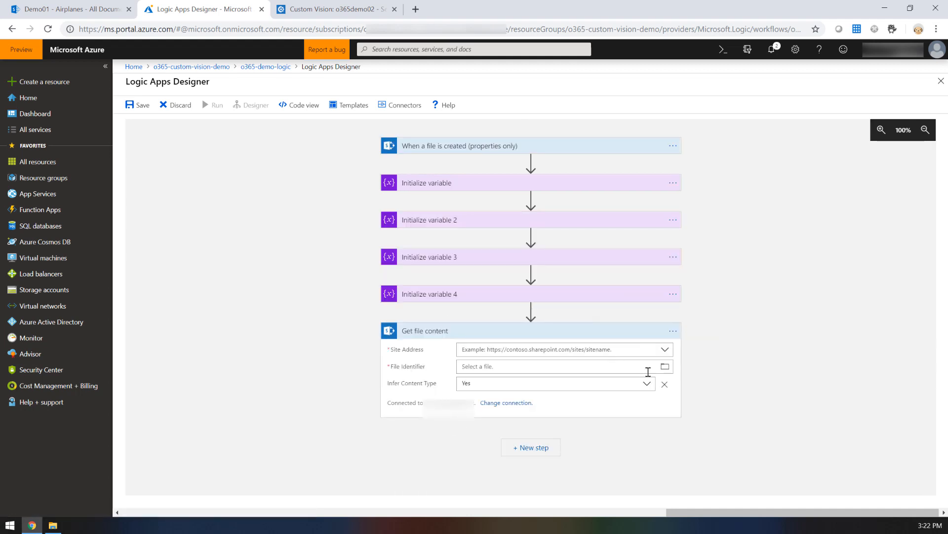
Step: Set the Get file content action's File Identifier to the trigger's Identifier value and select the SharePoint site address
{"action": "left_click", "coordinate": [665, 367]}
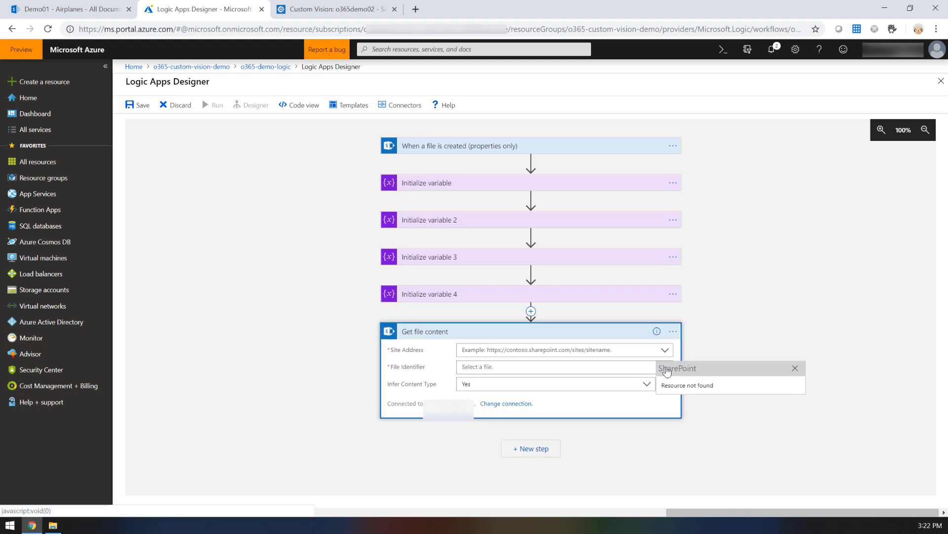
{"action": "left_click", "coordinate": [500, 366]}
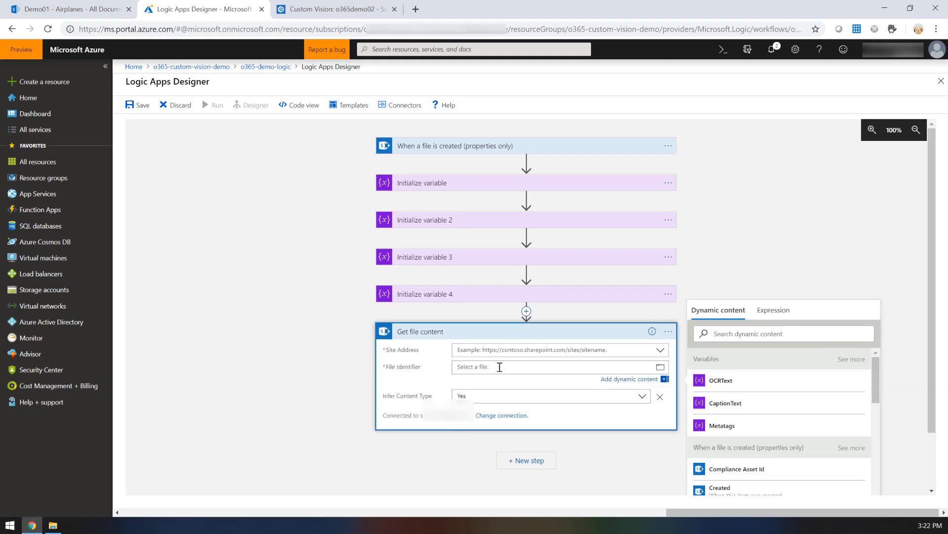
{"action": "scroll", "coordinate": [746, 428], "scroll_direction": "down", "scroll_amount": 8}
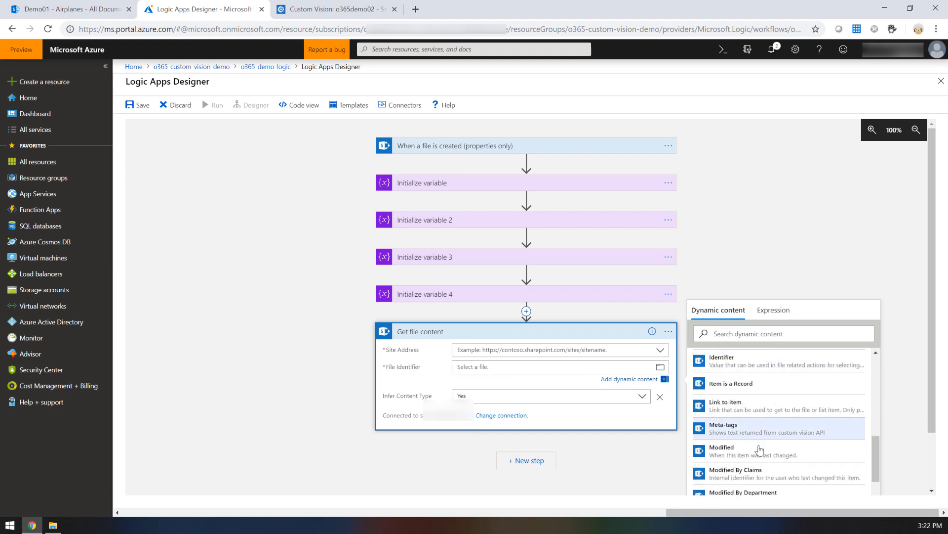
{"action": "scroll", "coordinate": [760, 447], "scroll_direction": "down", "scroll_amount": 5}
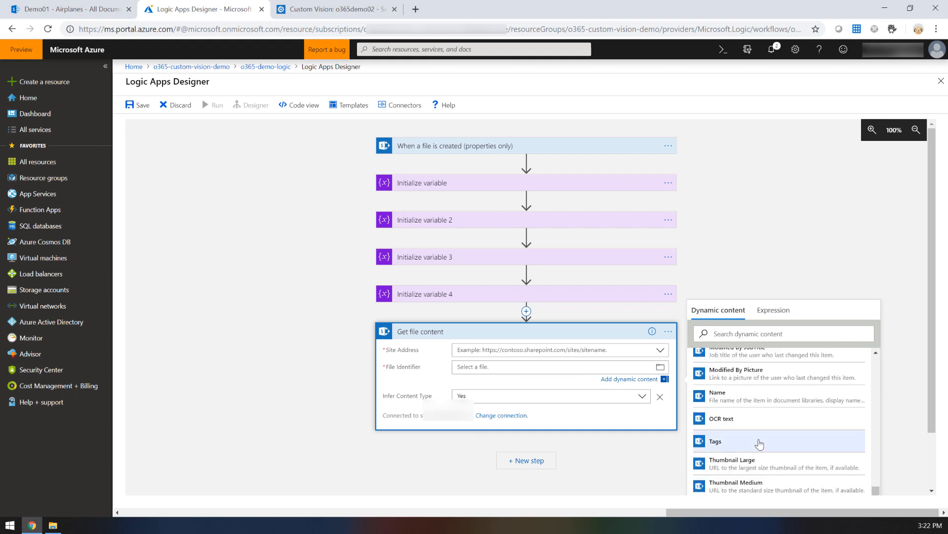
{"action": "scroll", "coordinate": [760, 445], "scroll_direction": "up", "scroll_amount": 3}
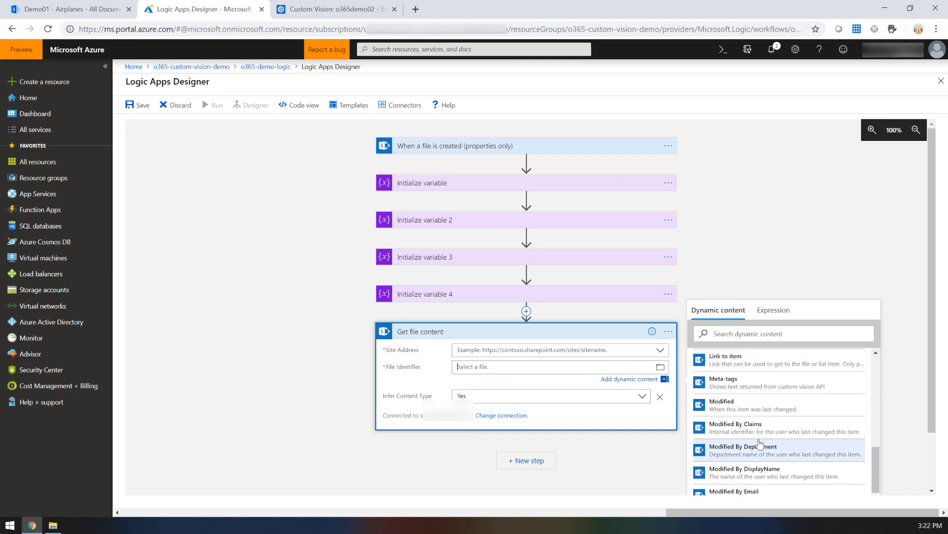
{"action": "scroll", "coordinate": [760, 443], "scroll_direction": "up", "scroll_amount": 2}
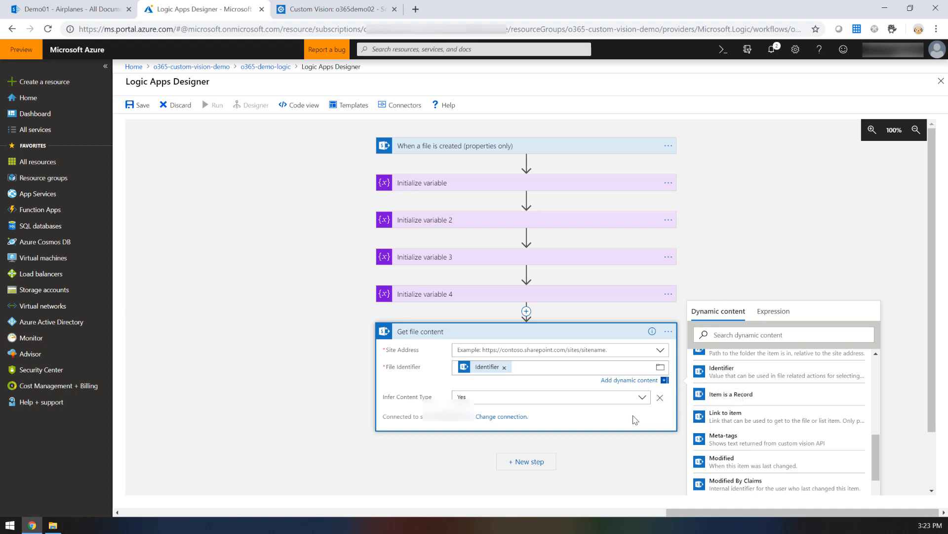
{"action": "left_click", "coordinate": [628, 447]}
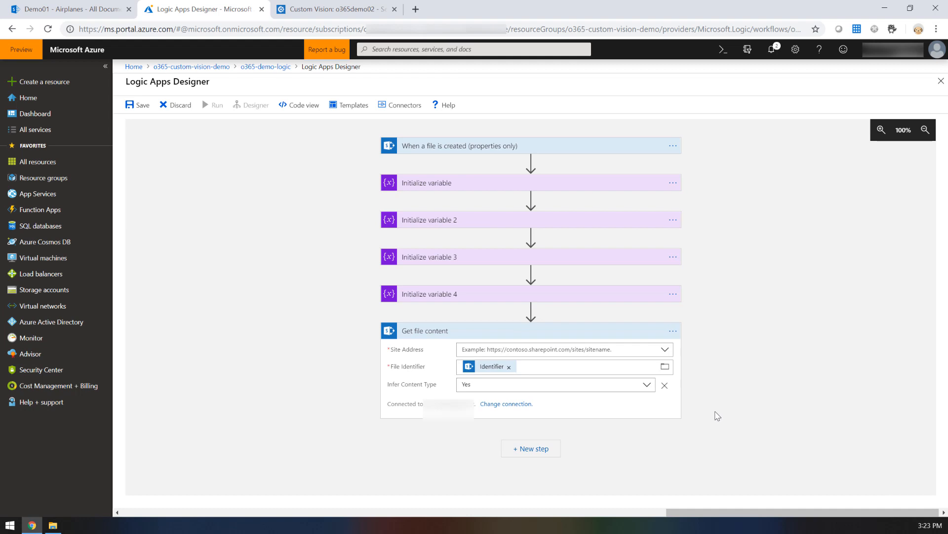
{"action": "left_click", "coordinate": [662, 351]}
{"action": "left_click", "coordinate": [625, 365]}
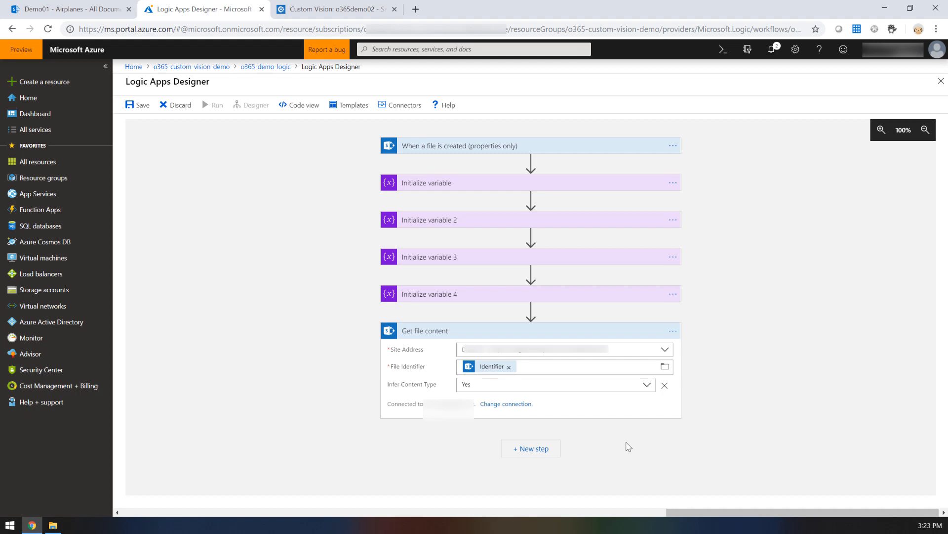
Step: Add the Custom Vision action Predict tags from image (preview) after Get file content
{"action": "left_click", "coordinate": [523, 449]}
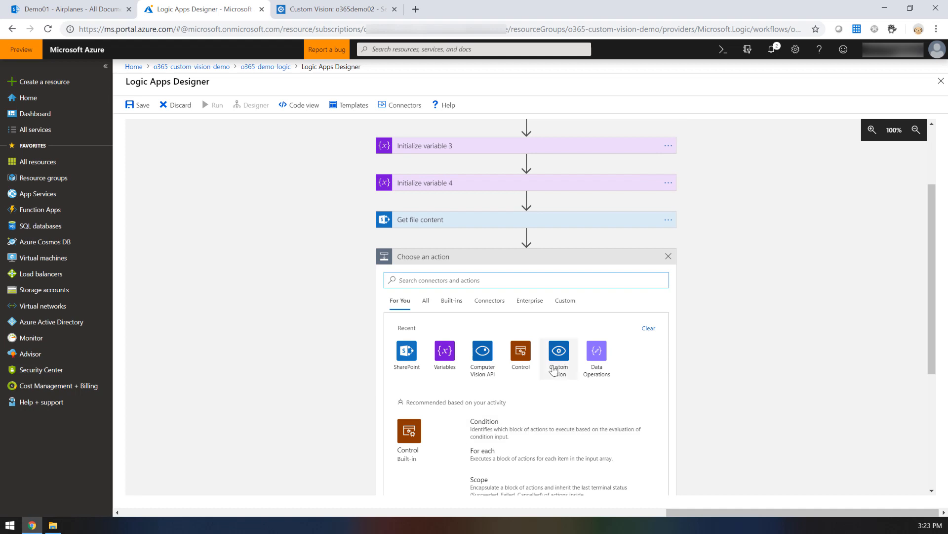
{"action": "left_click", "coordinate": [555, 368]}
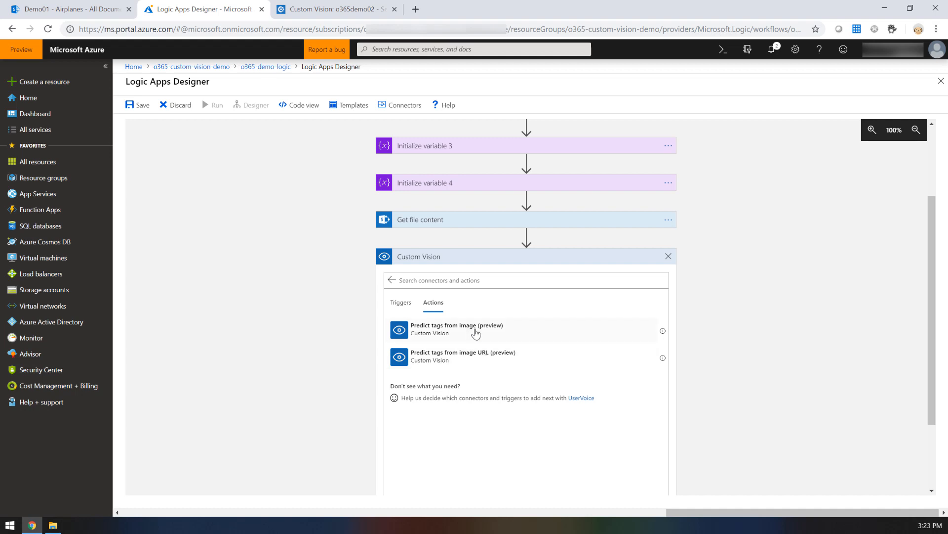
{"action": "left_click", "coordinate": [536, 338]}
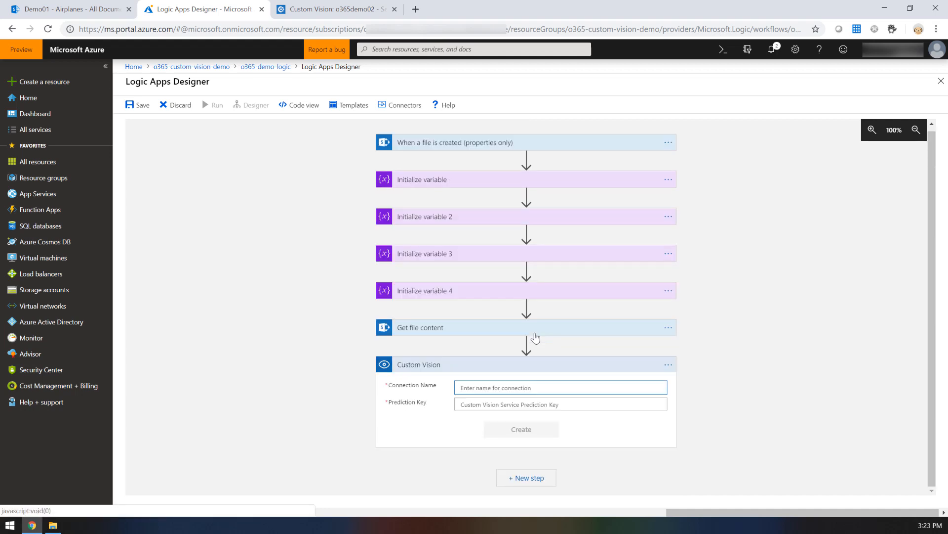
Step: Create the Custom Vision connection named democustomvisonapi, pasting the service's prediction key
{"action": "left_click", "coordinate": [535, 386]}
{"action": "type", "text": "demo"}
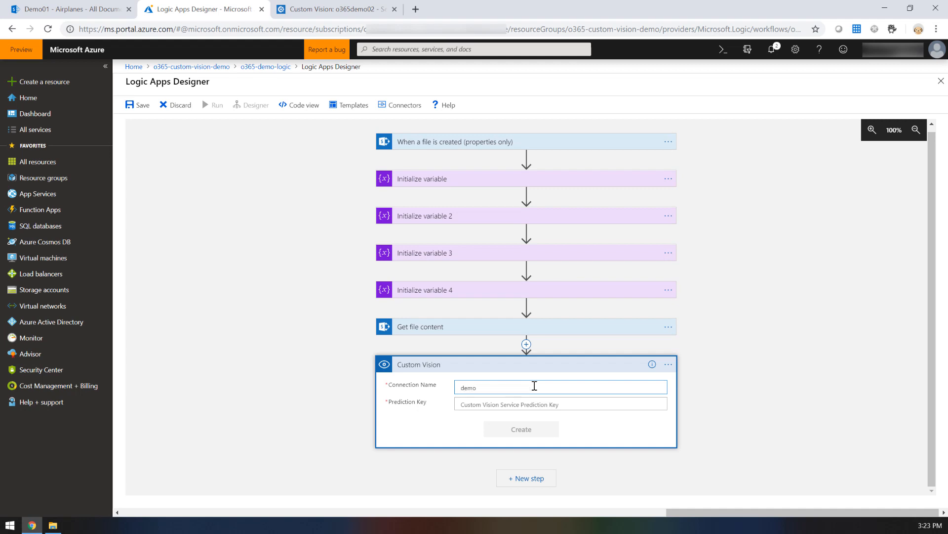
{"action": "type", "text": "customvisonapi"}
{"action": "left_click", "coordinate": [513, 404]}
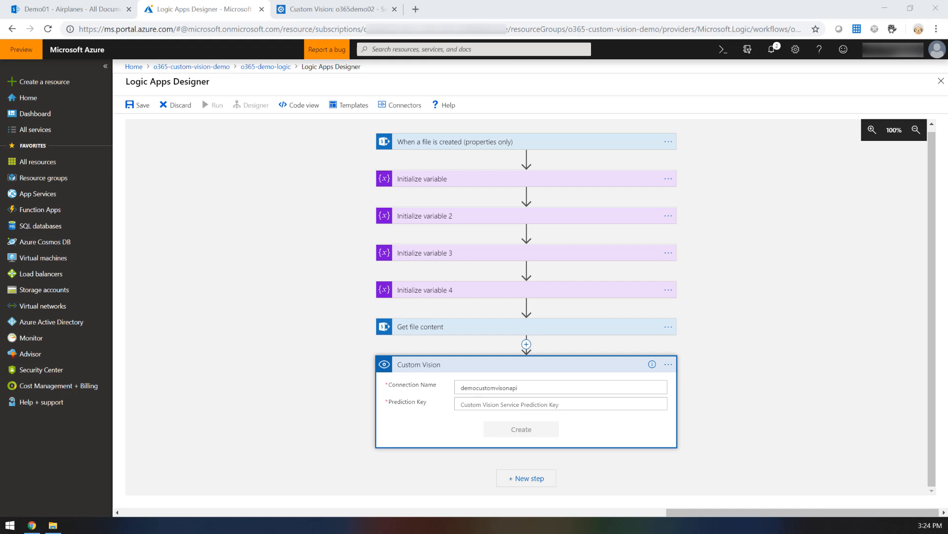
{"action": "left_click", "coordinate": [480, 409]}
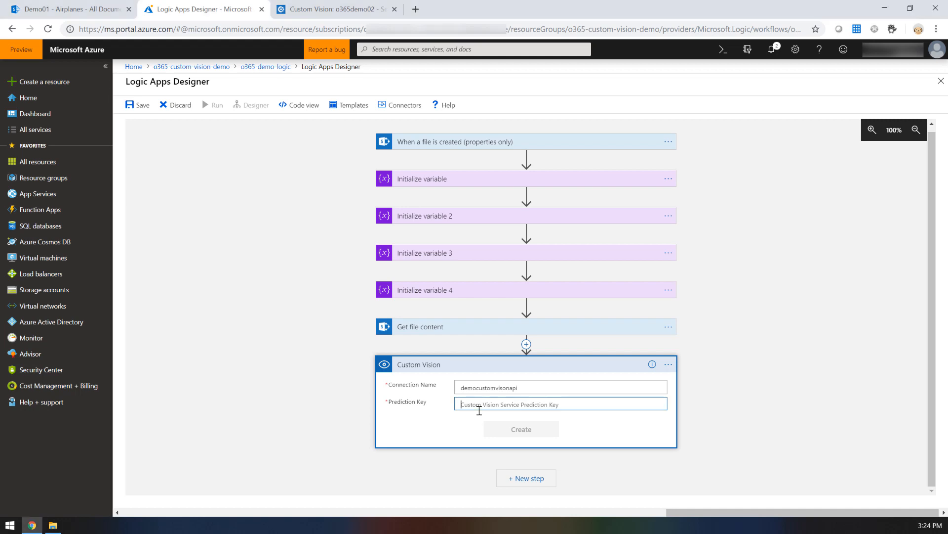
{"action": "key", "text": "ctrl+v"}
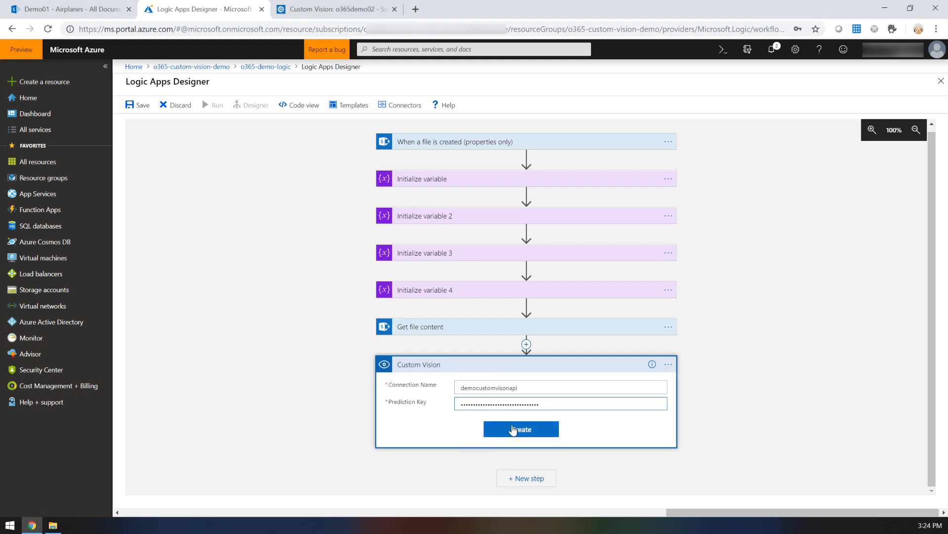
{"action": "left_click", "coordinate": [516, 433]}
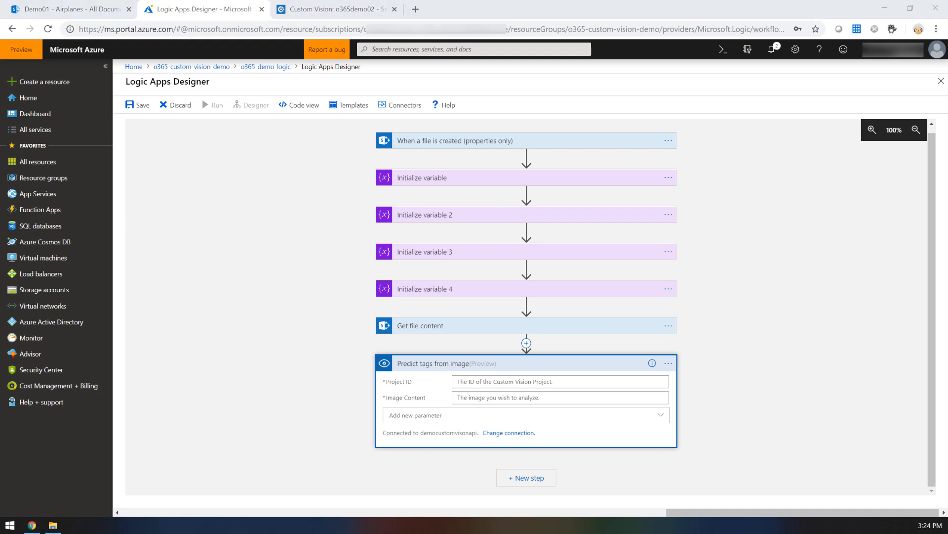
Step: Paste the Custom Vision project ID into Predict tags from image and set Image Content to File Content
{"action": "left_click", "coordinate": [506, 382]}
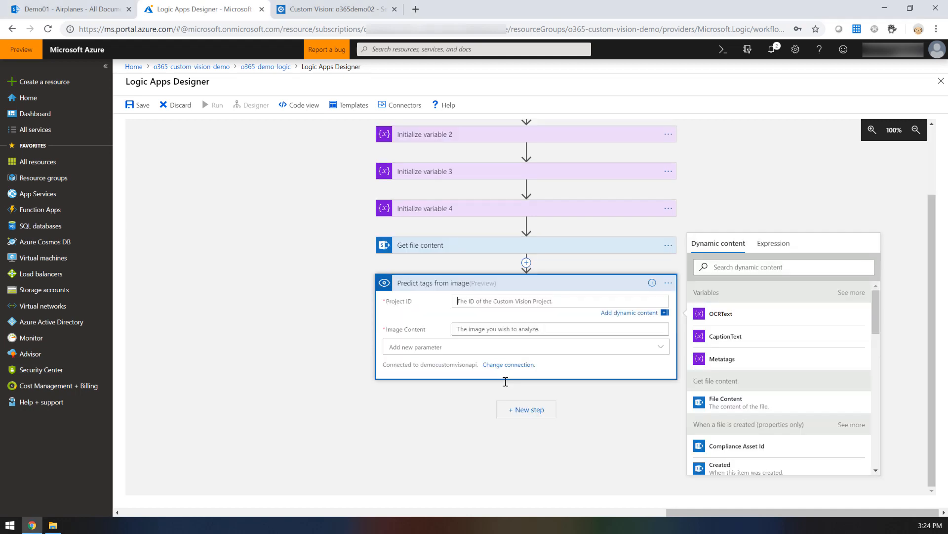
{"action": "key", "text": "ctrl+v"}
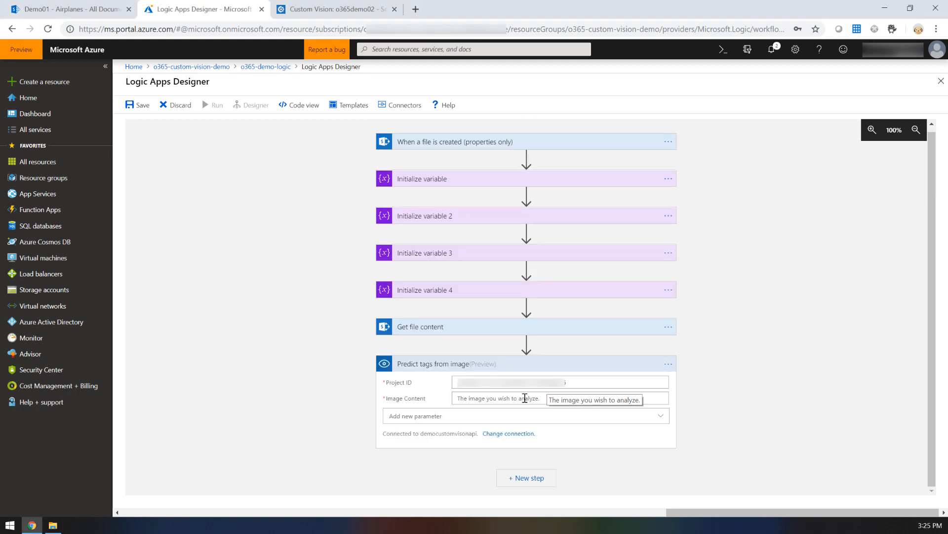
{"action": "left_click", "coordinate": [524, 398]}
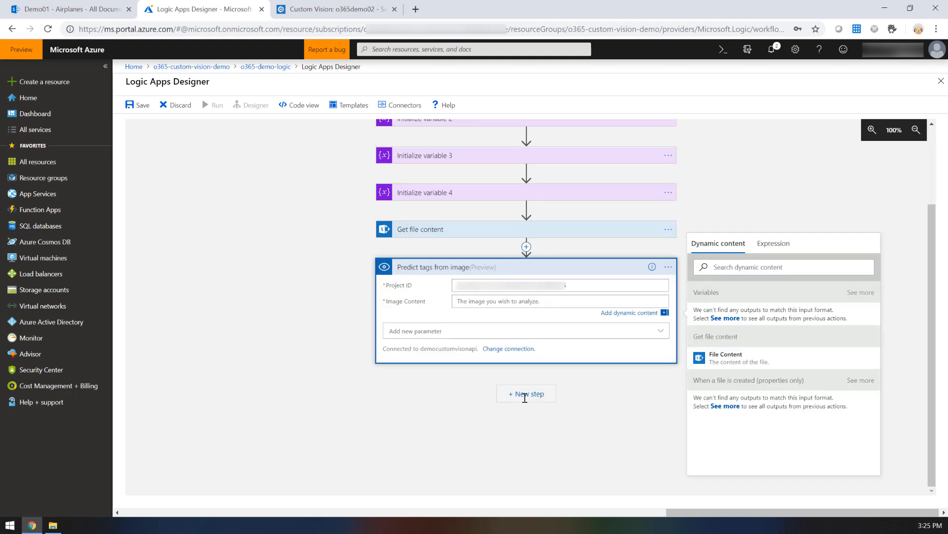
{"action": "left_click", "coordinate": [729, 362]}
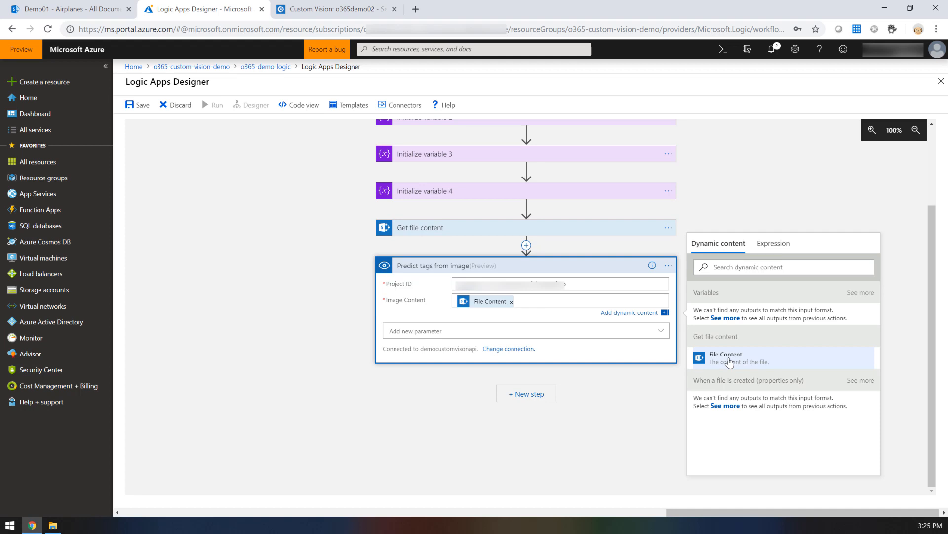
{"action": "left_click", "coordinate": [600, 376]}
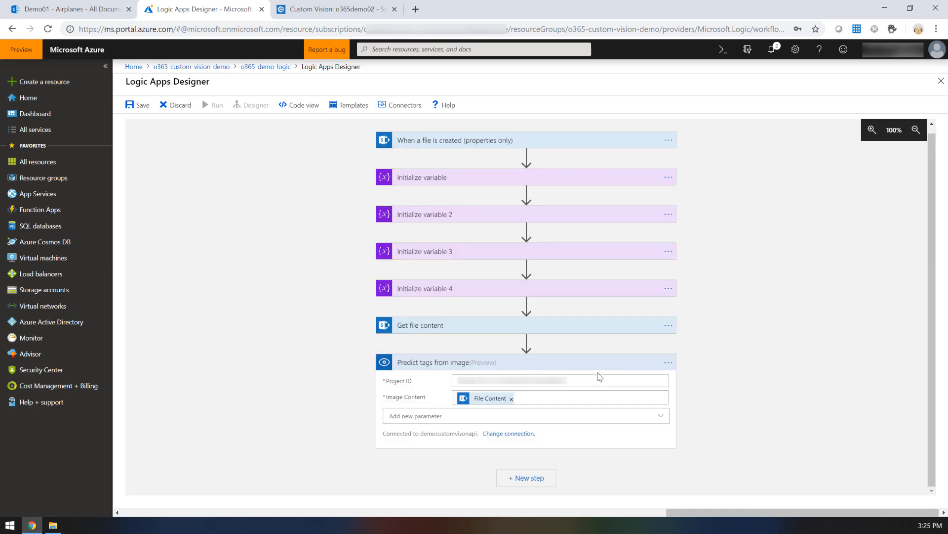
Step: Add a For each loop after Predict tags from image that iterates over the Predictions output
{"action": "left_click", "coordinate": [528, 479]}
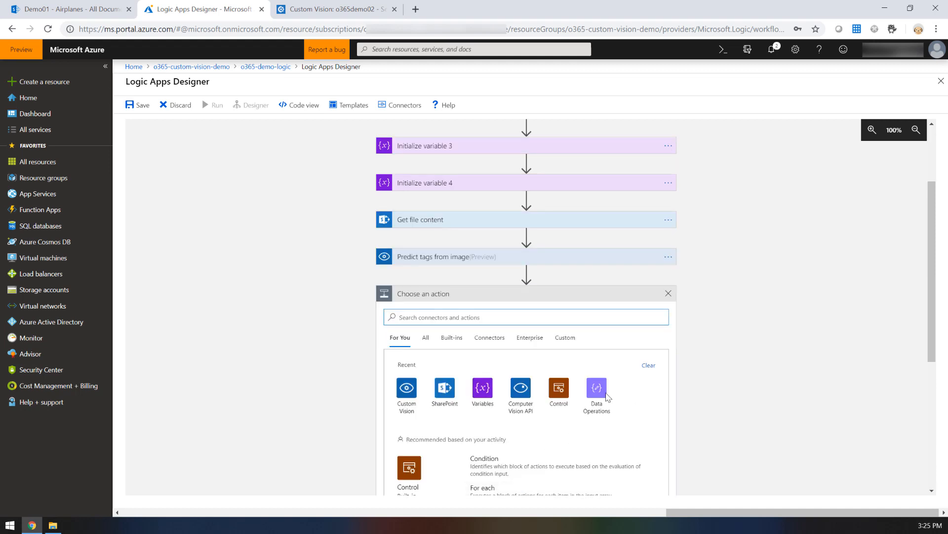
{"action": "scroll", "coordinate": [518, 346], "scroll_direction": "down", "scroll_amount": 2}
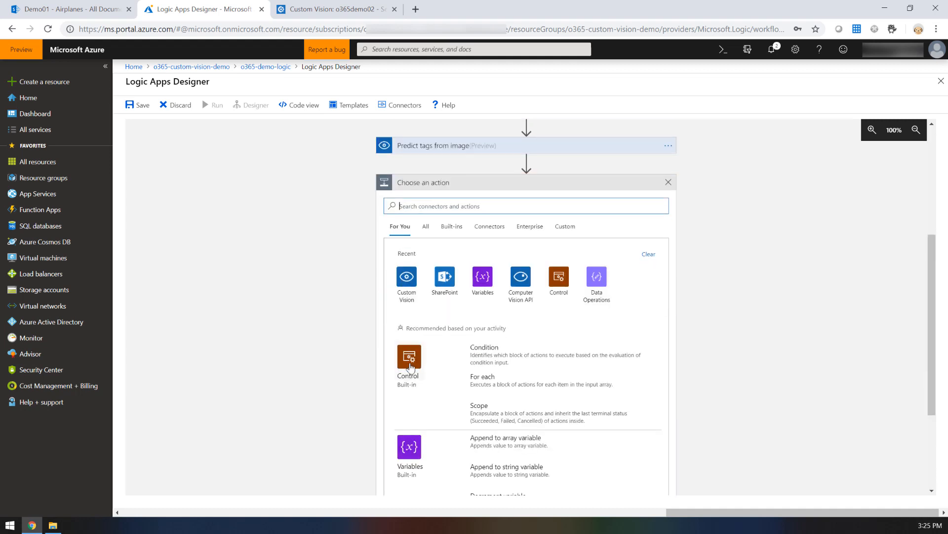
{"action": "left_click", "coordinate": [498, 381]}
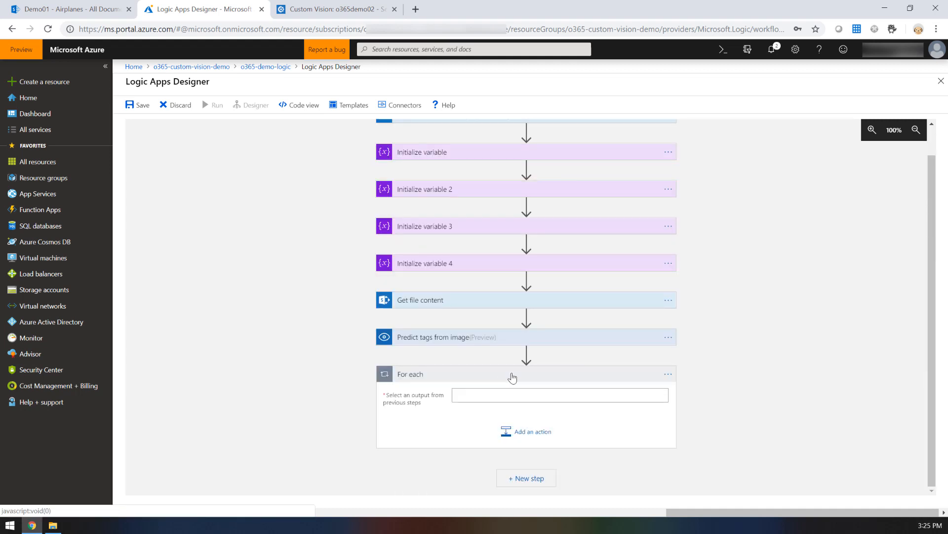
{"action": "left_click", "coordinate": [499, 394]}
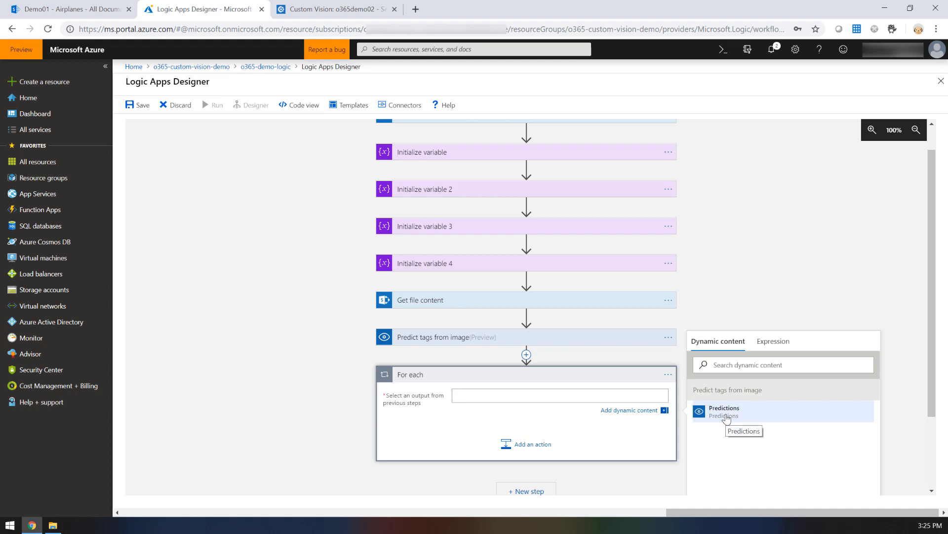
{"action": "left_click", "coordinate": [727, 411]}
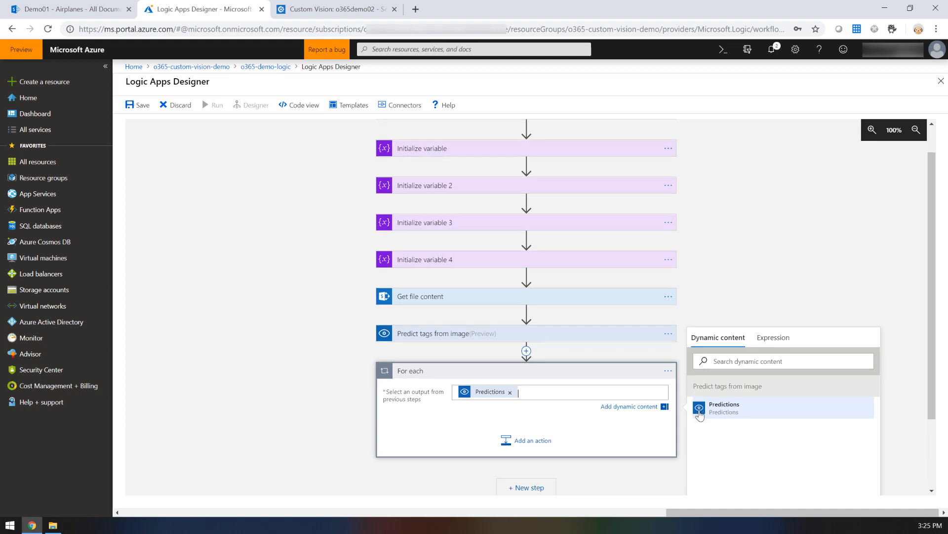
Step: Add a Condition control inside the For each loop
{"action": "scroll", "coordinate": [675, 407], "scroll_direction": "down", "scroll_amount": 2}
{"action": "left_click", "coordinate": [543, 353]}
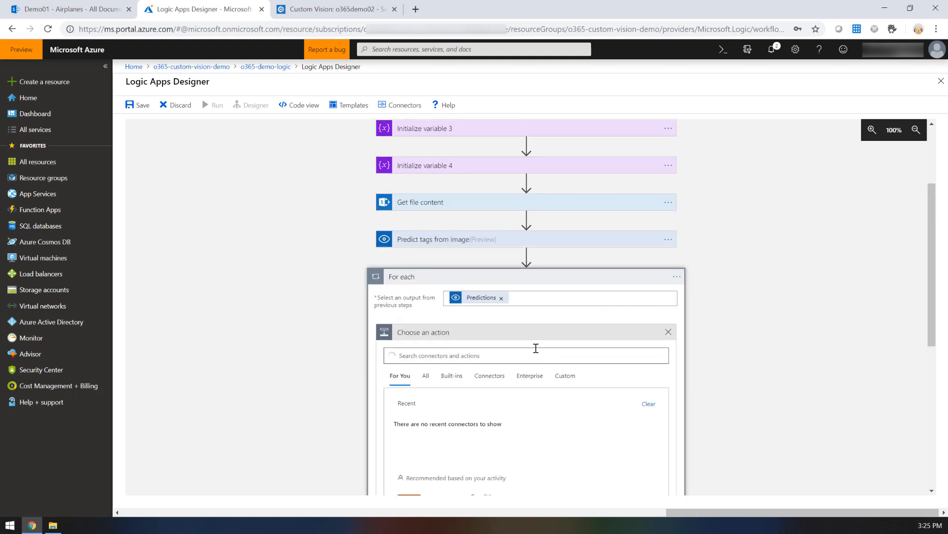
{"action": "scroll", "coordinate": [522, 347], "scroll_direction": "down", "scroll_amount": 3}
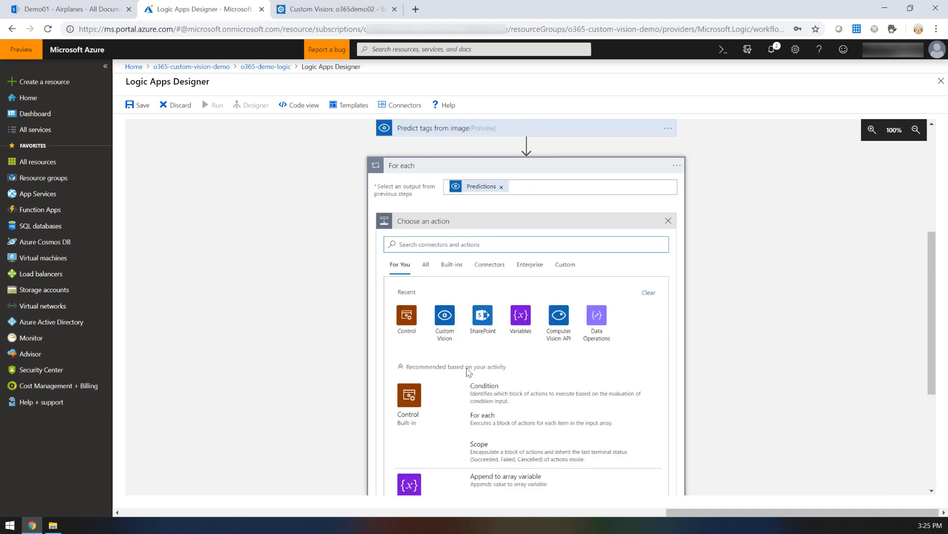
{"action": "left_click", "coordinate": [406, 399]}
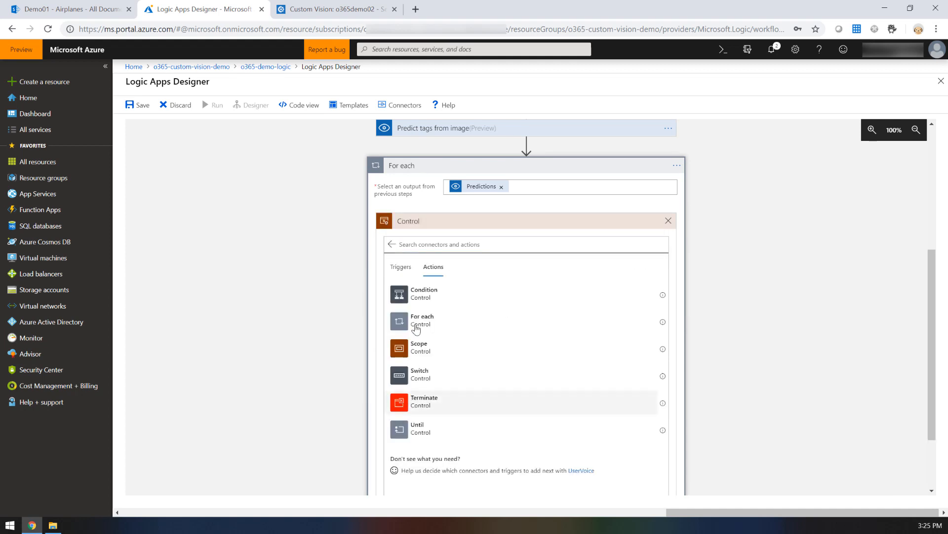
{"action": "left_click", "coordinate": [417, 296]}
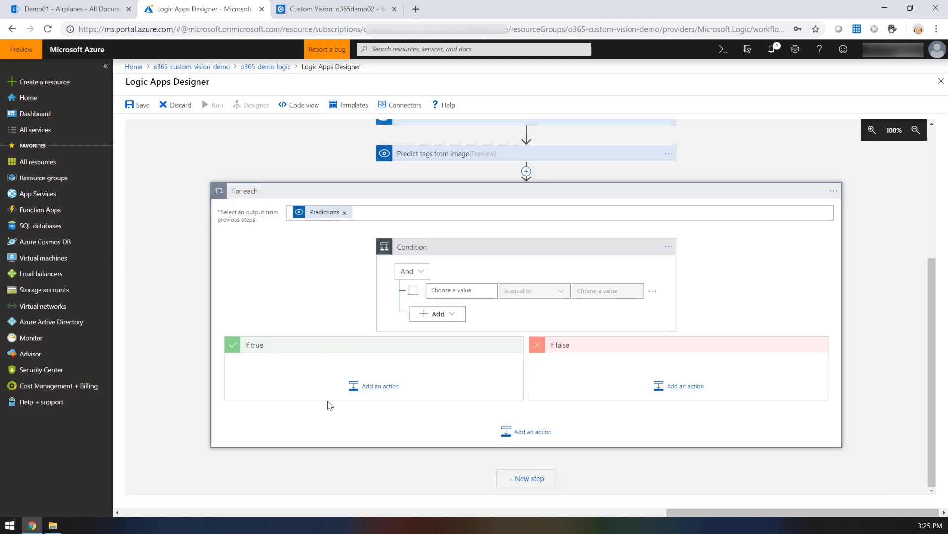
Step: Set the loop's condition to Predictions Probability is greater than or equal to the TagThreshold variable
{"action": "left_click", "coordinate": [454, 287]}
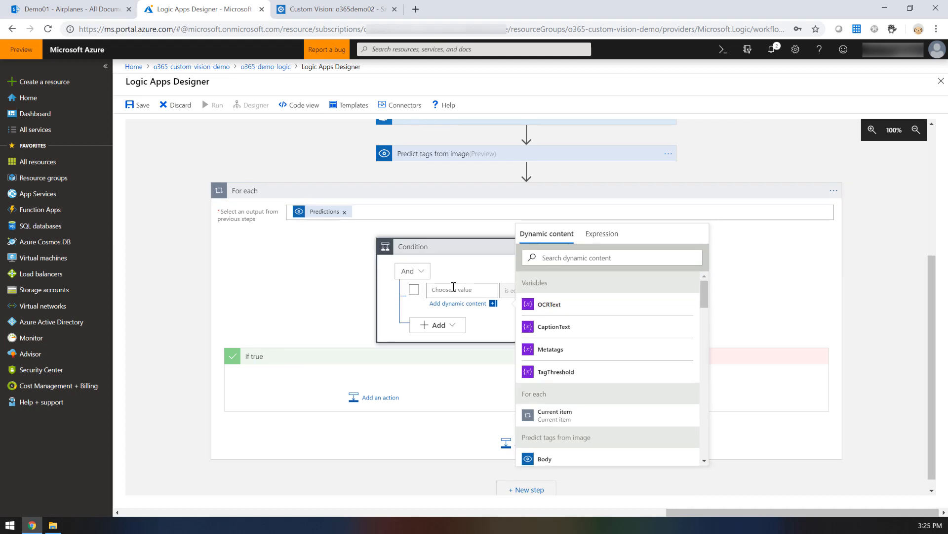
{"action": "scroll", "coordinate": [583, 363], "scroll_direction": "down", "scroll_amount": 8}
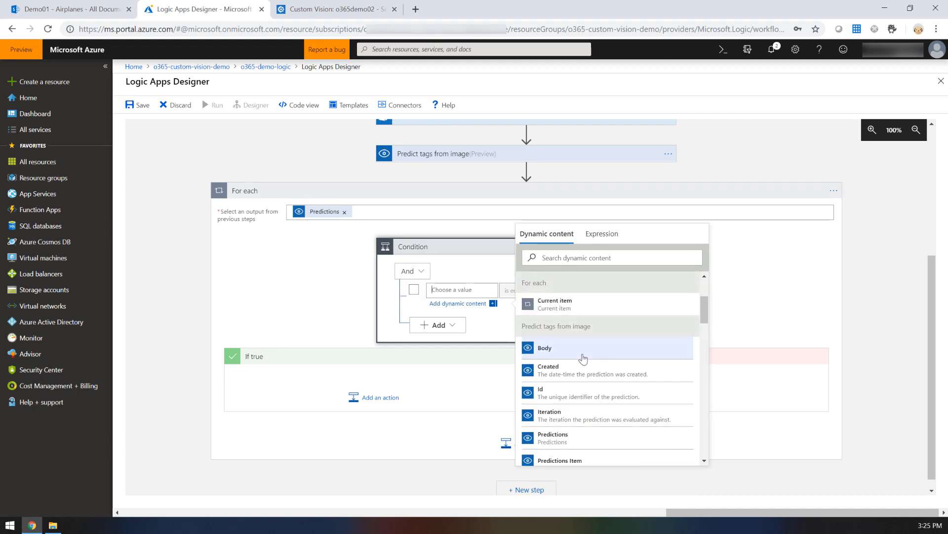
{"action": "left_click", "coordinate": [591, 319]}
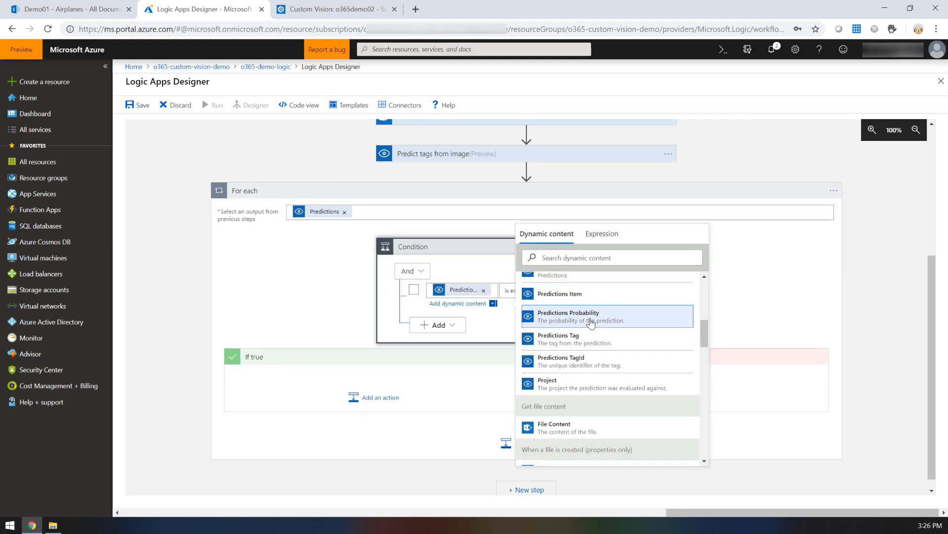
{"action": "left_click", "coordinate": [497, 270]}
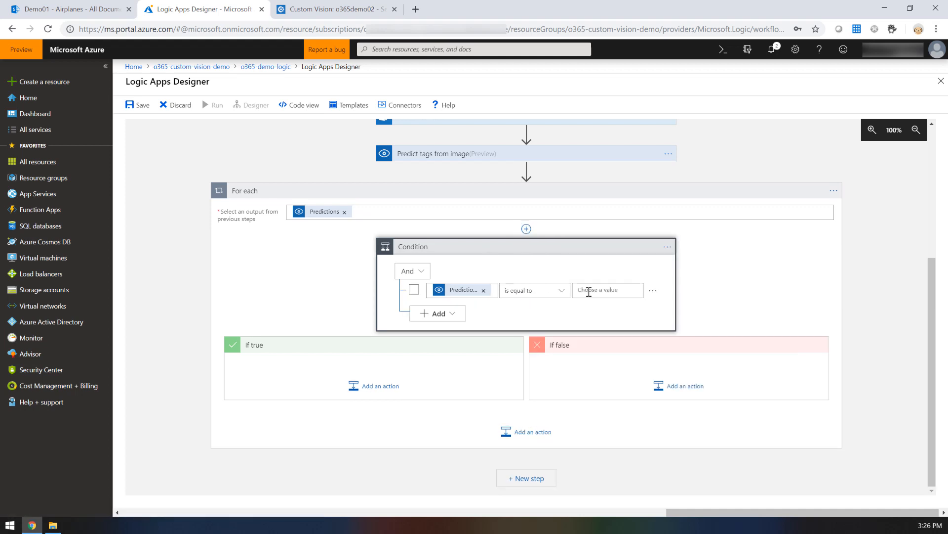
{"action": "left_click", "coordinate": [557, 294]}
{"action": "left_click", "coordinate": [559, 363]}
{"action": "left_click", "coordinate": [602, 289]}
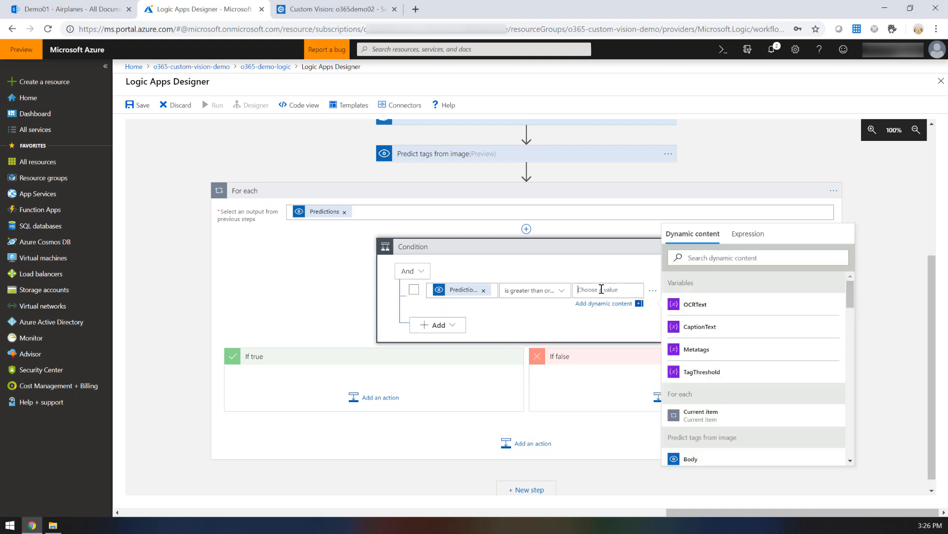
{"action": "left_click", "coordinate": [694, 372]}
{"action": "left_click", "coordinate": [338, 303]}
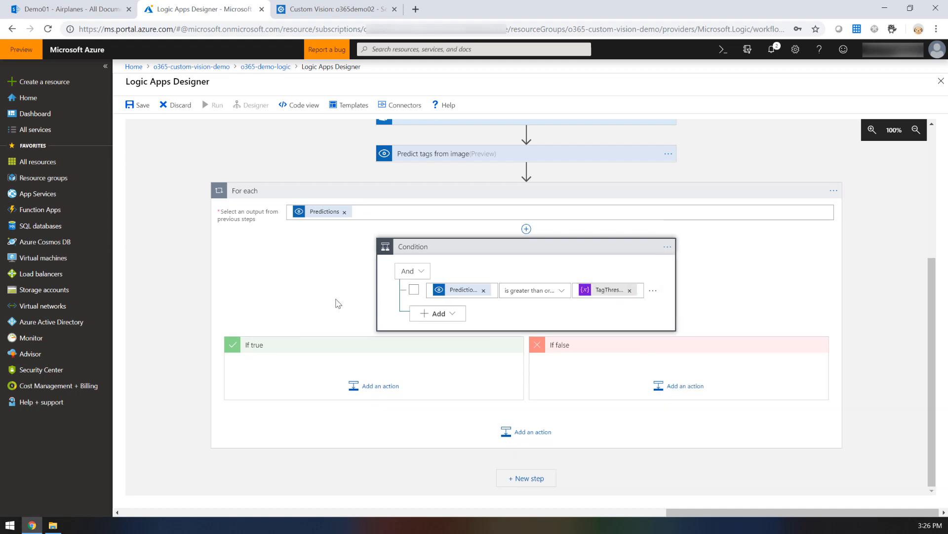
Step: Add an Append to string variable action to the condition's If true branch
{"action": "left_click", "coordinate": [368, 386]}
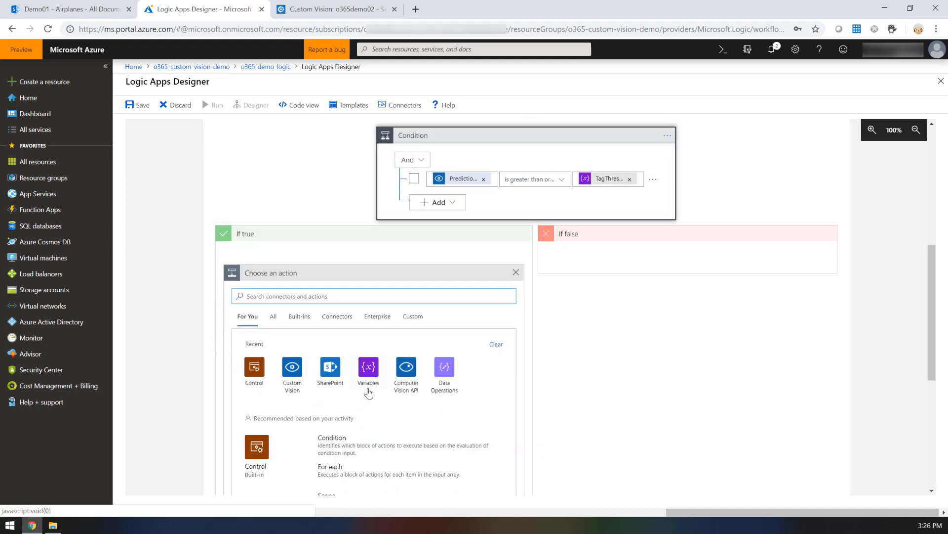
{"action": "left_click", "coordinate": [369, 381]}
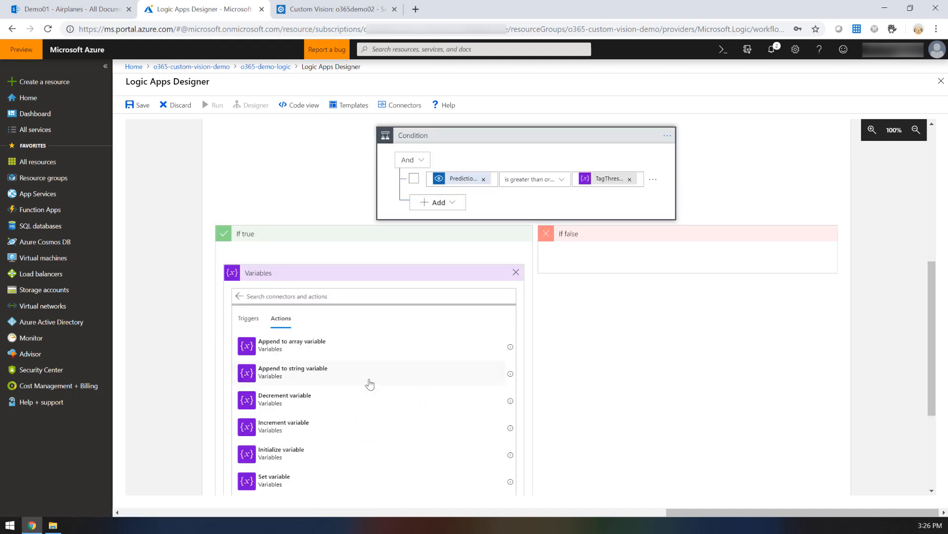
{"action": "left_click", "coordinate": [272, 380]}
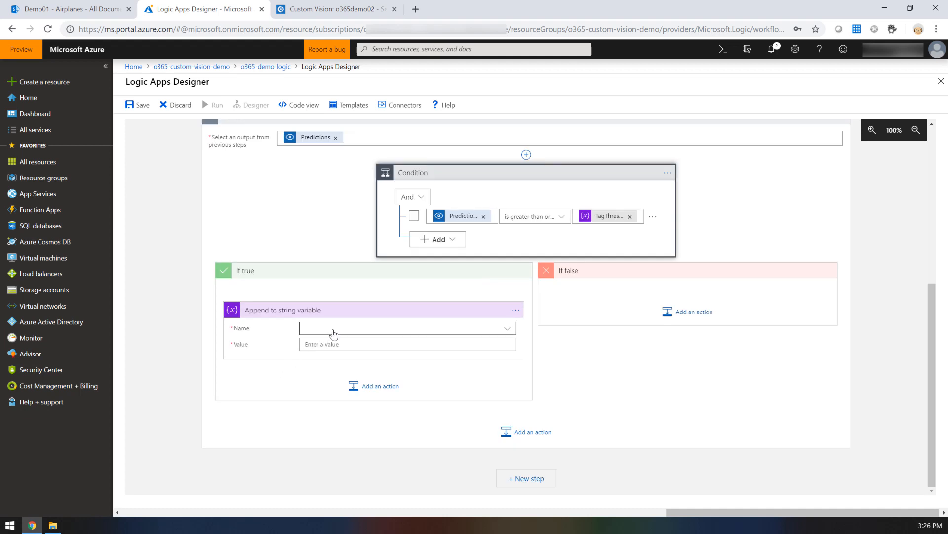
Step: Configure the append action for the Metatags variable with Predictions Tag followed by Predictions Probability in parentheses as its value
{"action": "left_click", "coordinate": [351, 332]}
{"action": "left_click", "coordinate": [352, 332]}
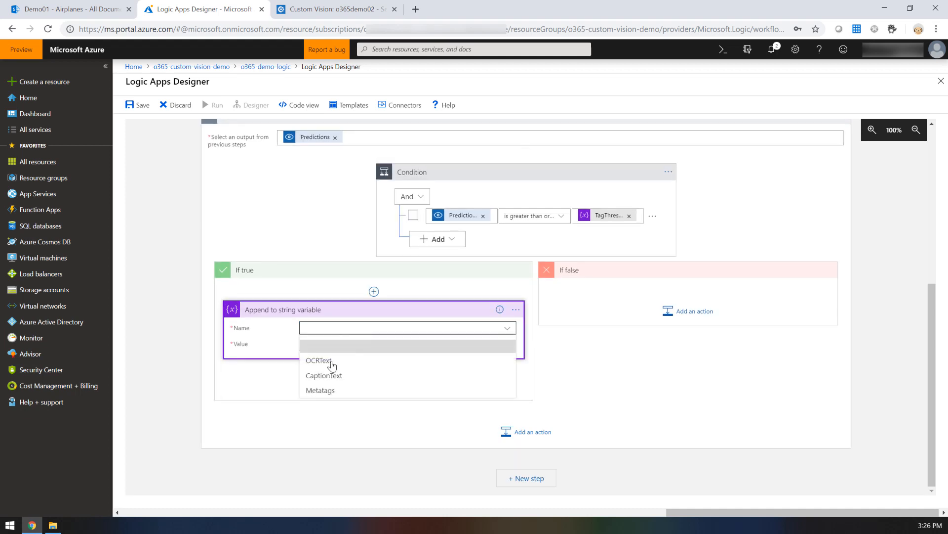
{"action": "left_click", "coordinate": [319, 388]}
{"action": "left_click", "coordinate": [325, 346]}
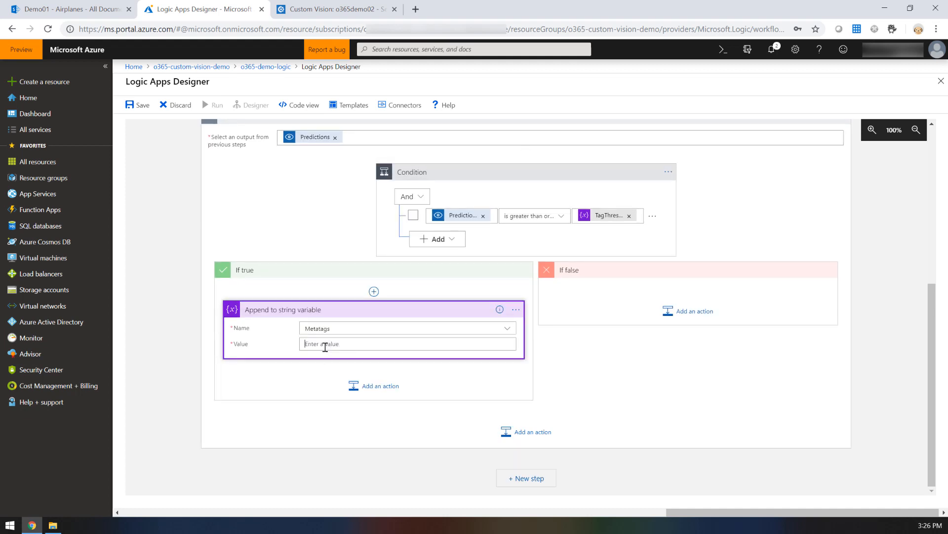
{"action": "scroll", "coordinate": [620, 360], "scroll_direction": "down", "scroll_amount": 5}
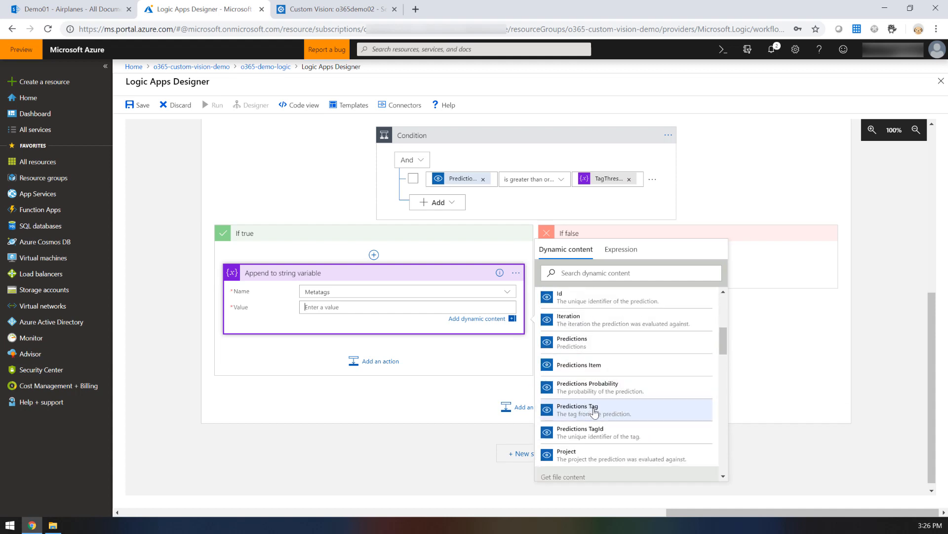
{"action": "left_click", "coordinate": [592, 411]}
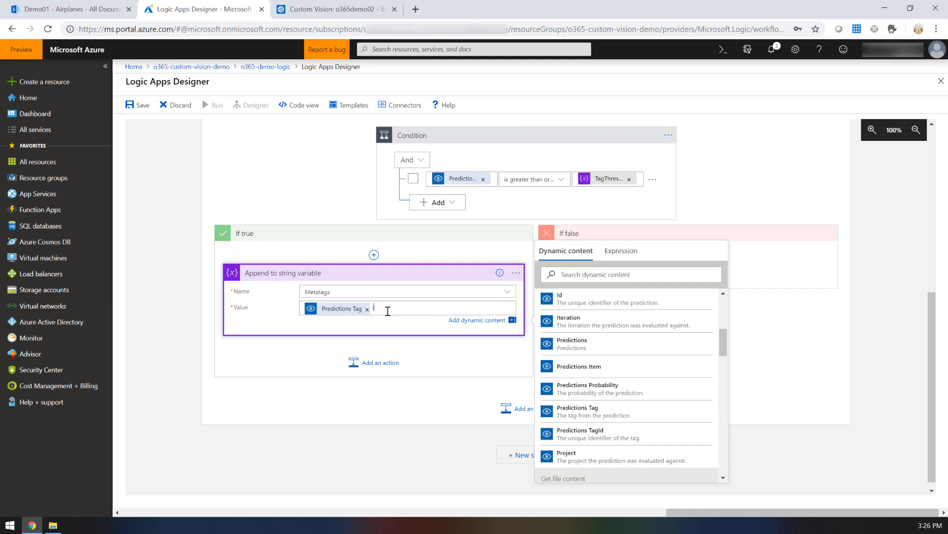
{"action": "left_click", "coordinate": [606, 390]}
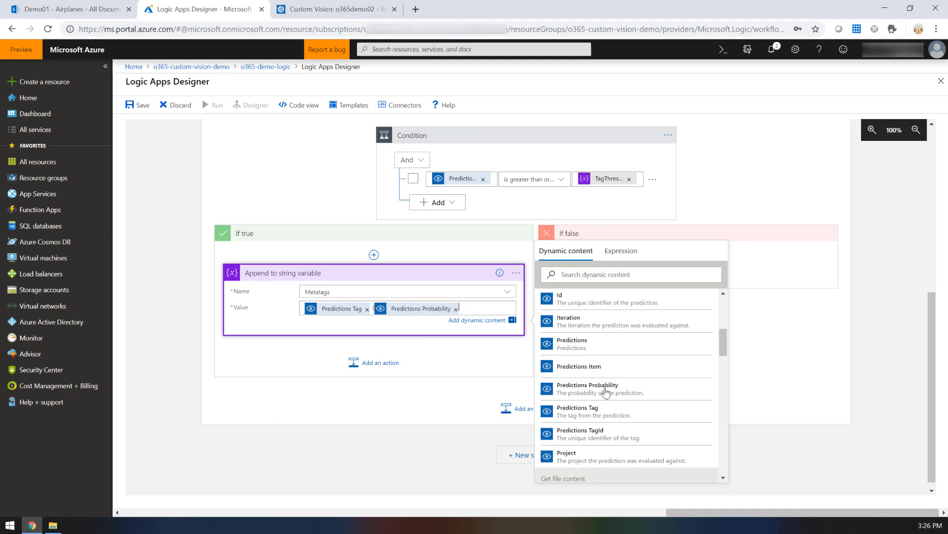
{"action": "type", "text": ")"}
{"action": "left_click", "coordinate": [463, 423]}
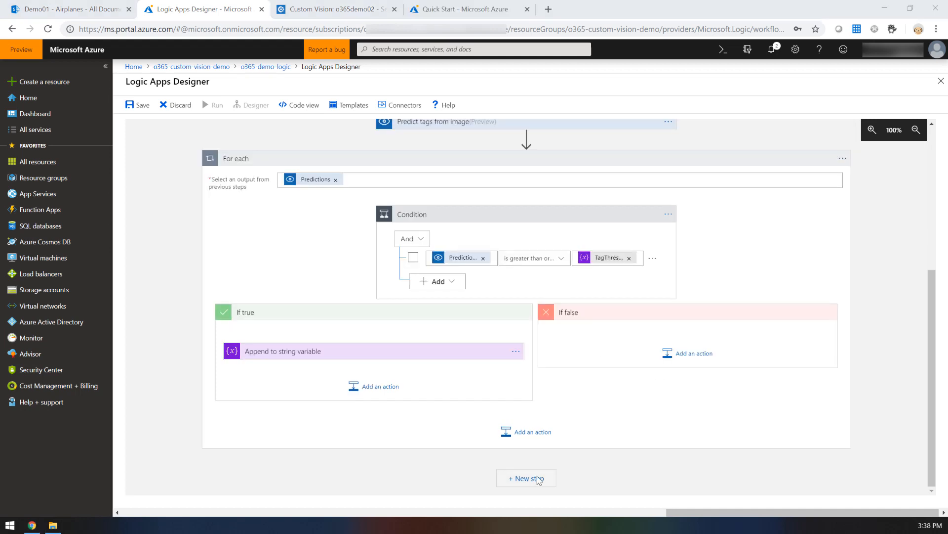
Step: Add the Computer Vision API action Describe Image Content (preview) after the For each loop and set its Image Content to File Content
{"action": "left_click", "coordinate": [538, 480]}
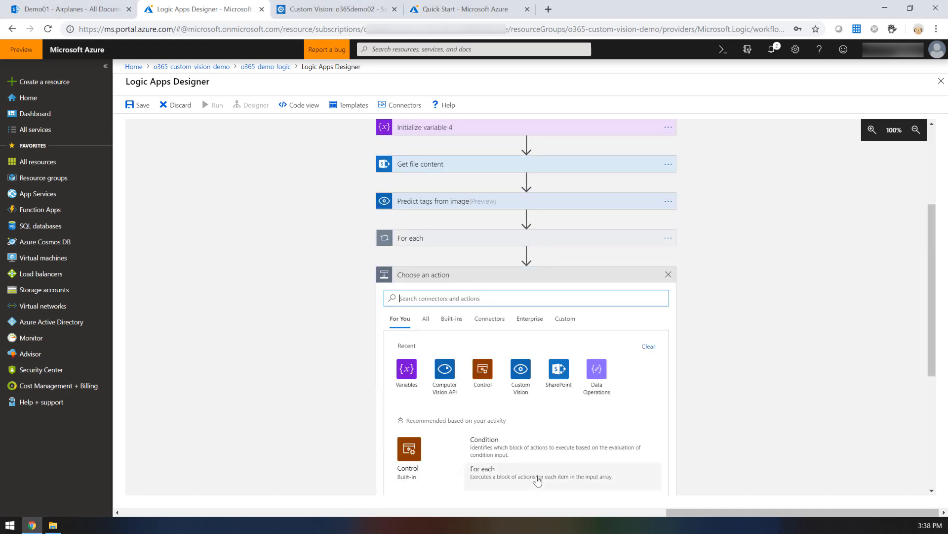
{"action": "left_click", "coordinate": [444, 384]}
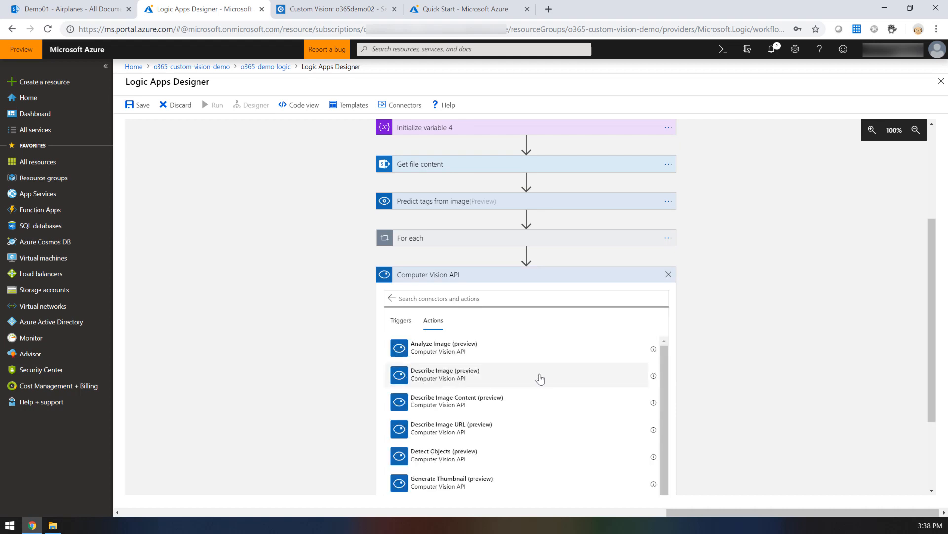
{"action": "left_click", "coordinate": [492, 407]}
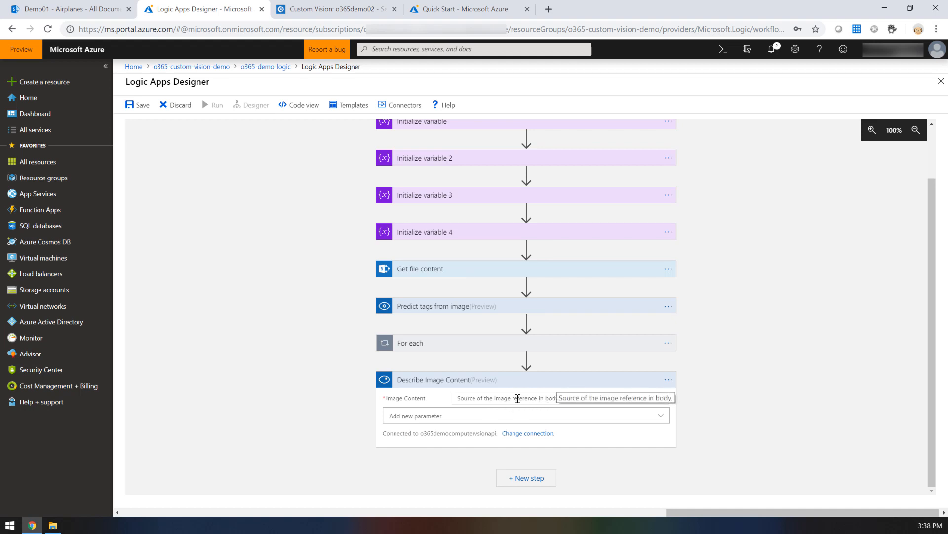
{"action": "left_click", "coordinate": [518, 398]}
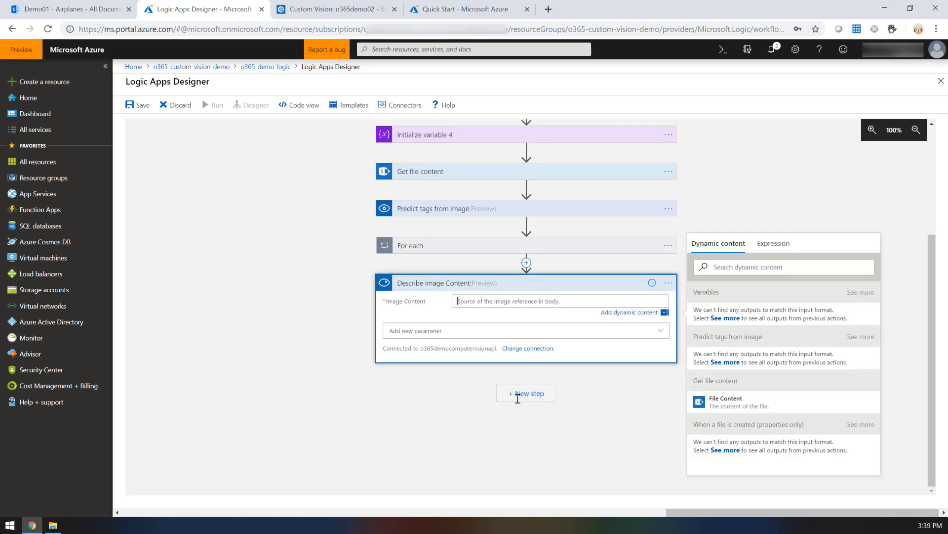
{"action": "left_click", "coordinate": [725, 402]}
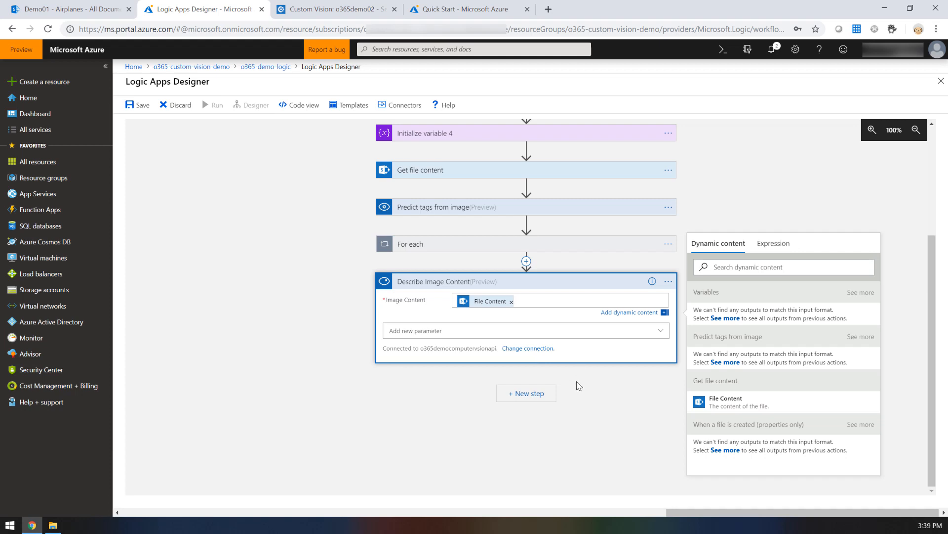
{"action": "left_click", "coordinate": [539, 392]}
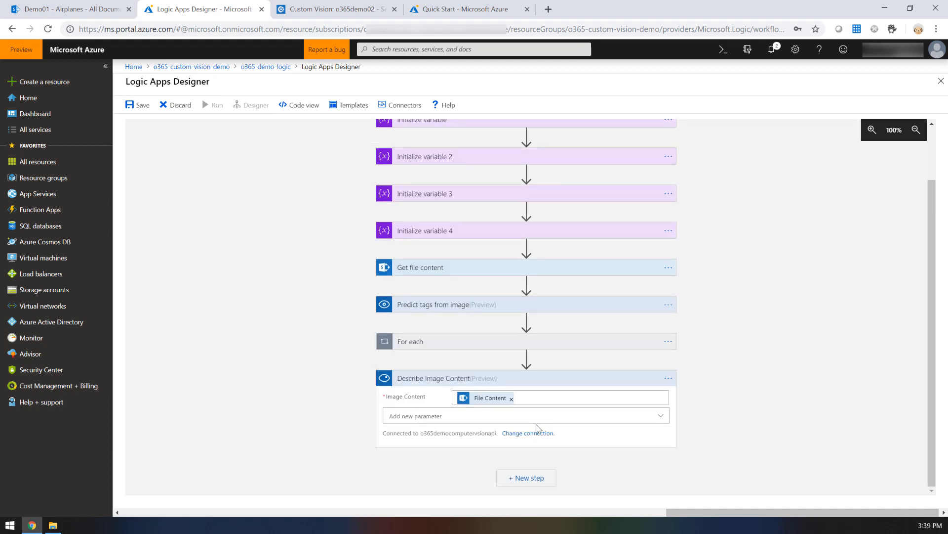
Step: Add a Condition control as a new step after the Describe Image Content action
{"action": "left_click", "coordinate": [525, 478]}
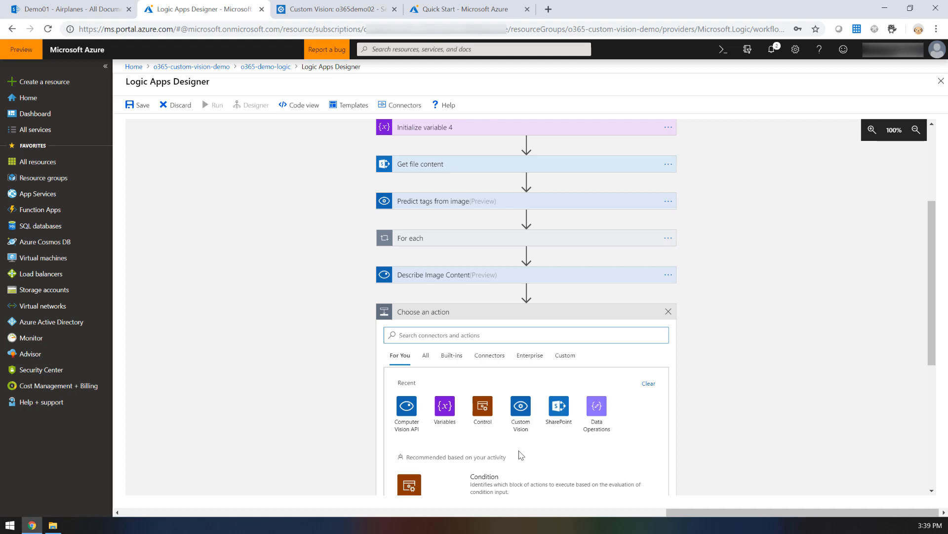
{"action": "left_click", "coordinate": [480, 414]}
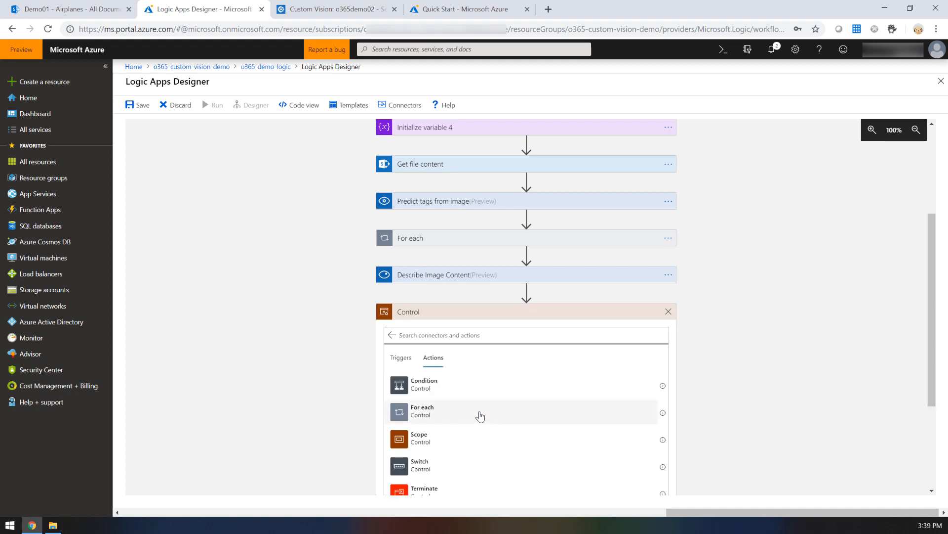
{"action": "left_click", "coordinate": [437, 389]}
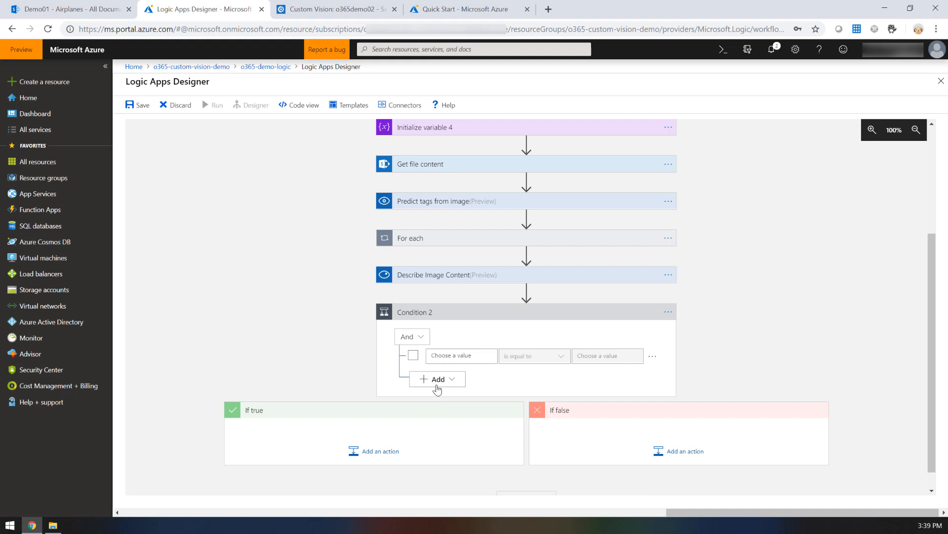
Step: Set the first value of Condition 2 to a length() expression wrapping Captions from Describe Image Content
{"action": "left_click", "coordinate": [455, 356]}
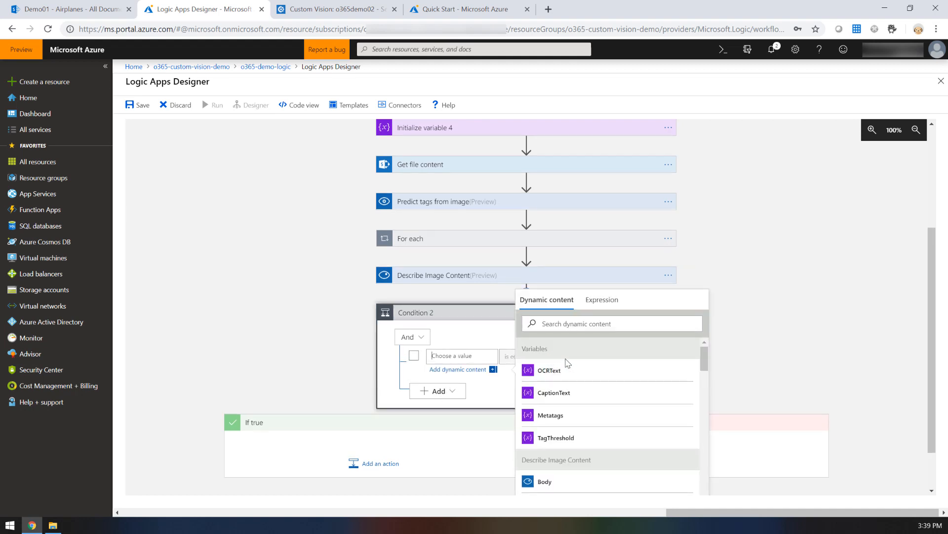
{"action": "left_click", "coordinate": [595, 300]}
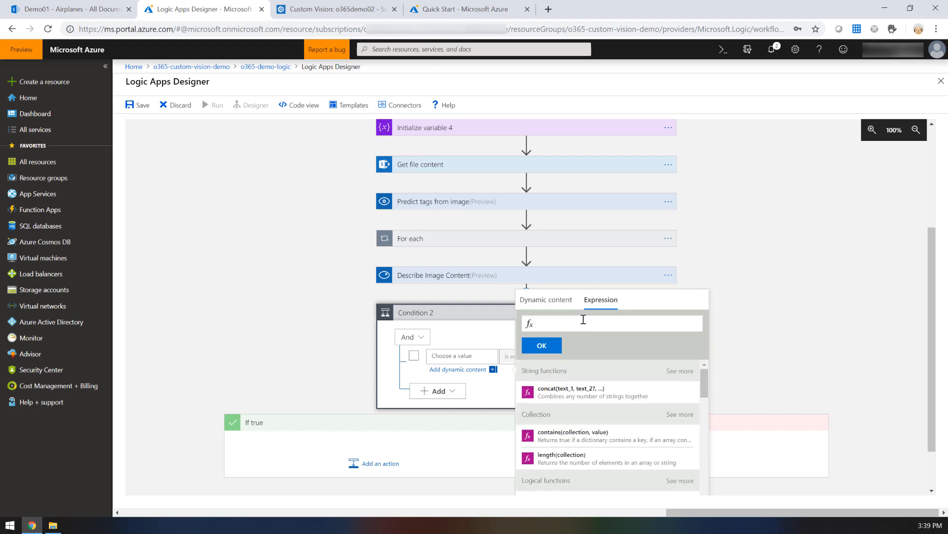
{"action": "type", "text": "length()"}
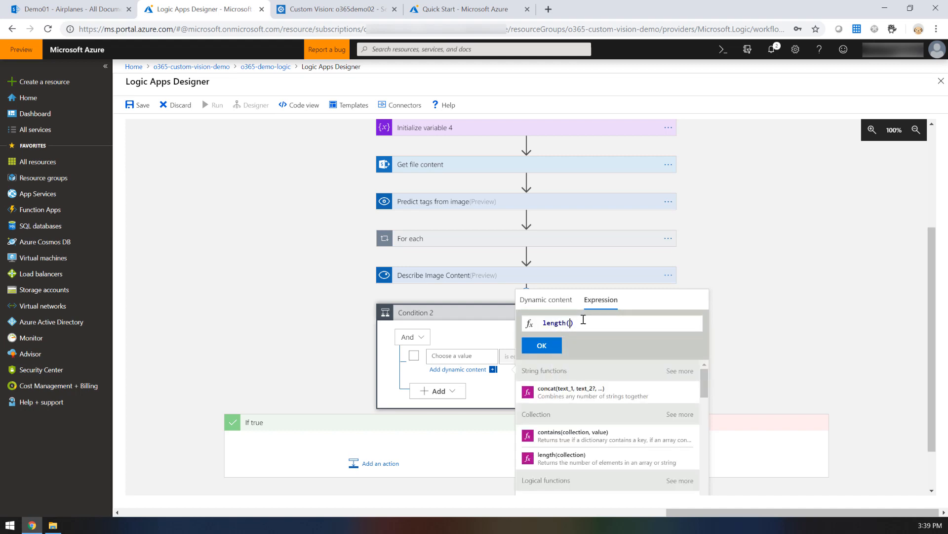
{"action": "left_click", "coordinate": [547, 300]}
{"action": "scroll", "coordinate": [568, 410], "scroll_direction": "down", "scroll_amount": 2}
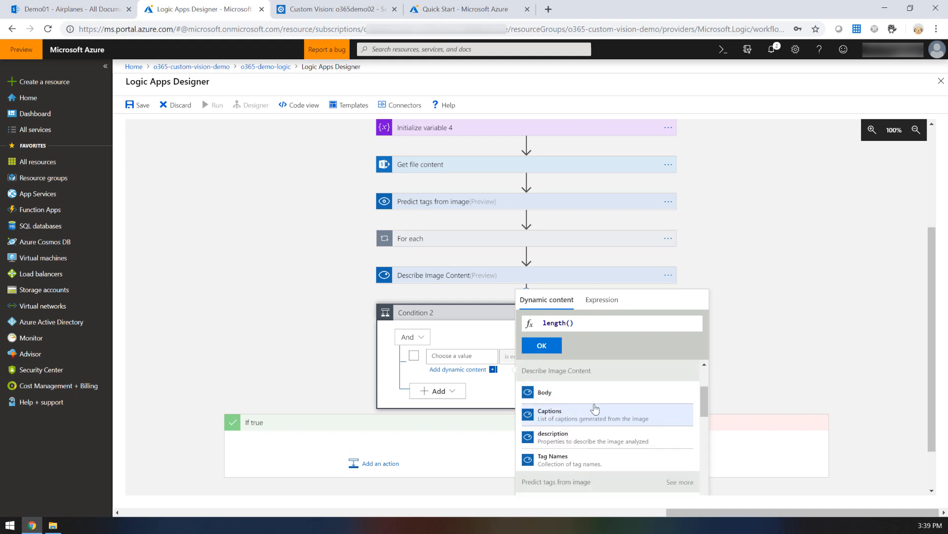
{"action": "left_click", "coordinate": [618, 419]}
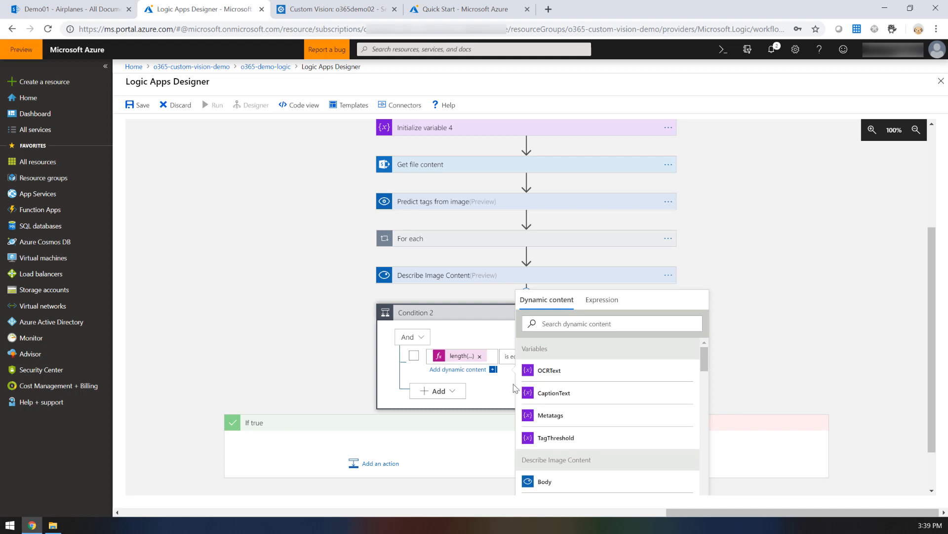
Step: Complete Condition 2's comparison with the operator is greater than or equal to and the value 1
{"action": "left_click", "coordinate": [513, 357]}
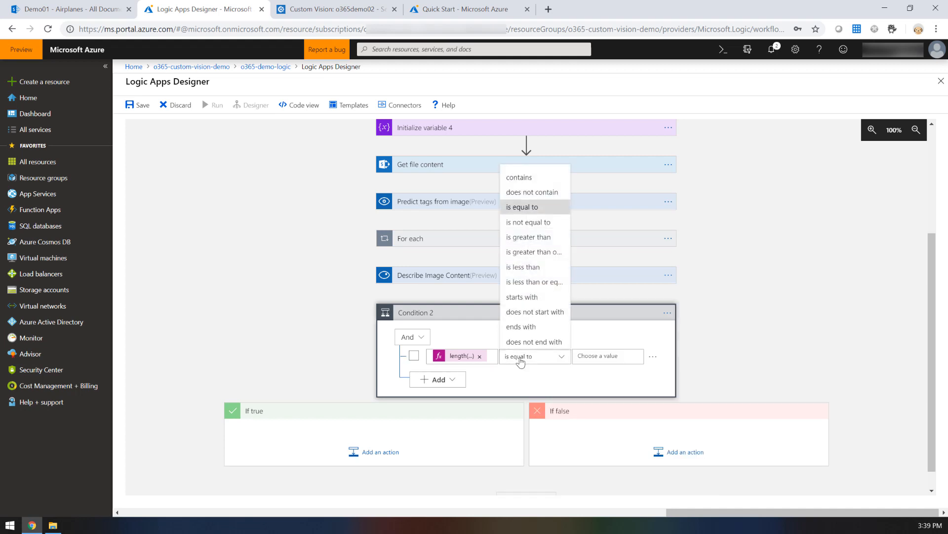
{"action": "left_click", "coordinate": [528, 252]}
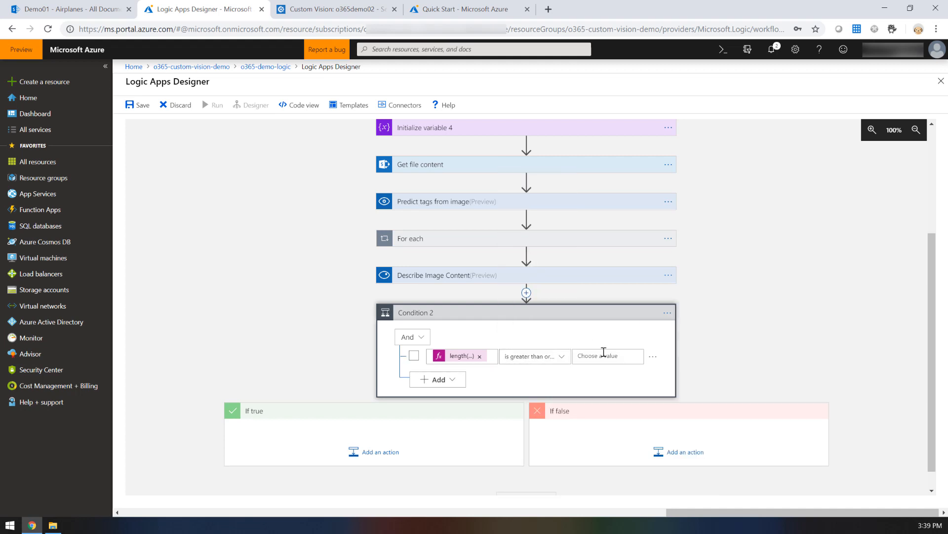
{"action": "left_click", "coordinate": [608, 356]}
{"action": "type", "text": "1"}
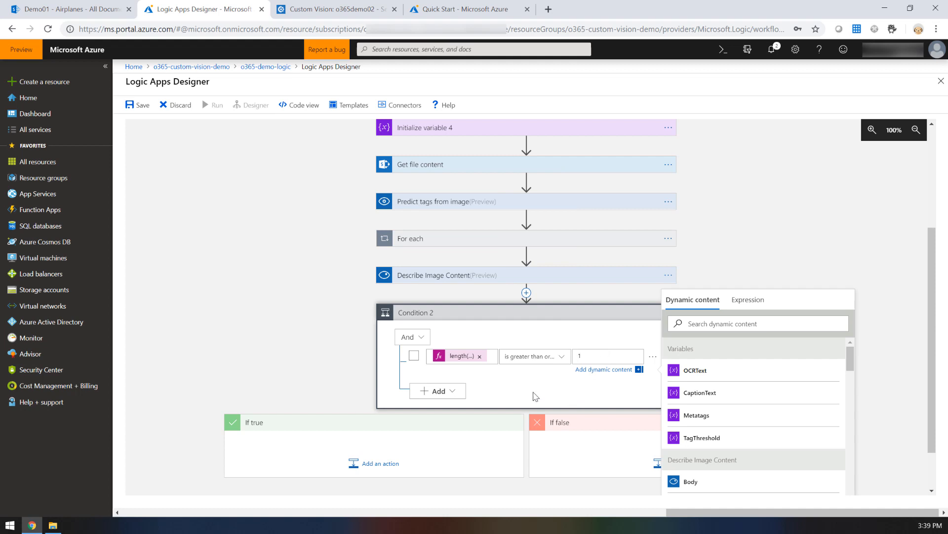
{"action": "left_click", "coordinate": [517, 401]}
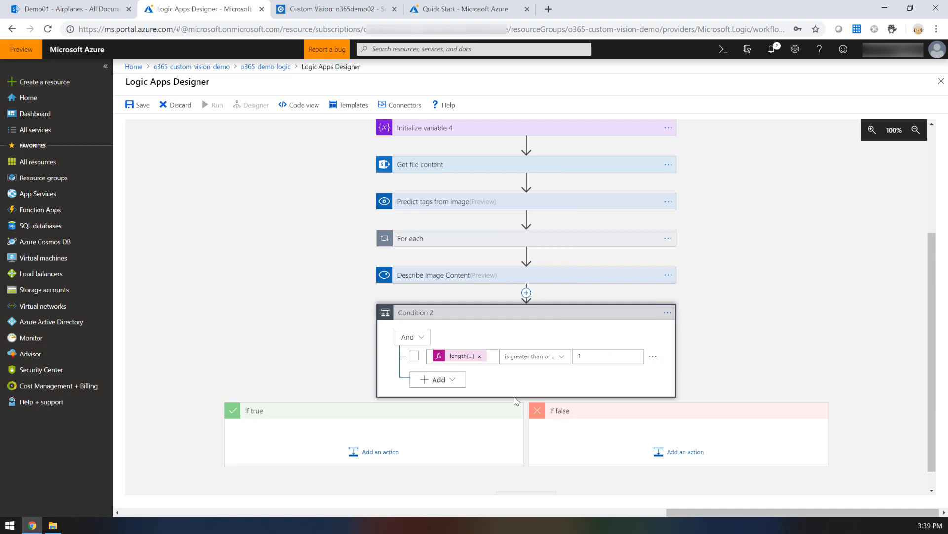
Step: Add a Set variable action to Condition 2's If true branch and choose CaptionText as its variable
{"action": "left_click", "coordinate": [372, 453]}
{"action": "scroll", "coordinate": [375, 464], "scroll_direction": "down", "scroll_amount": 3}
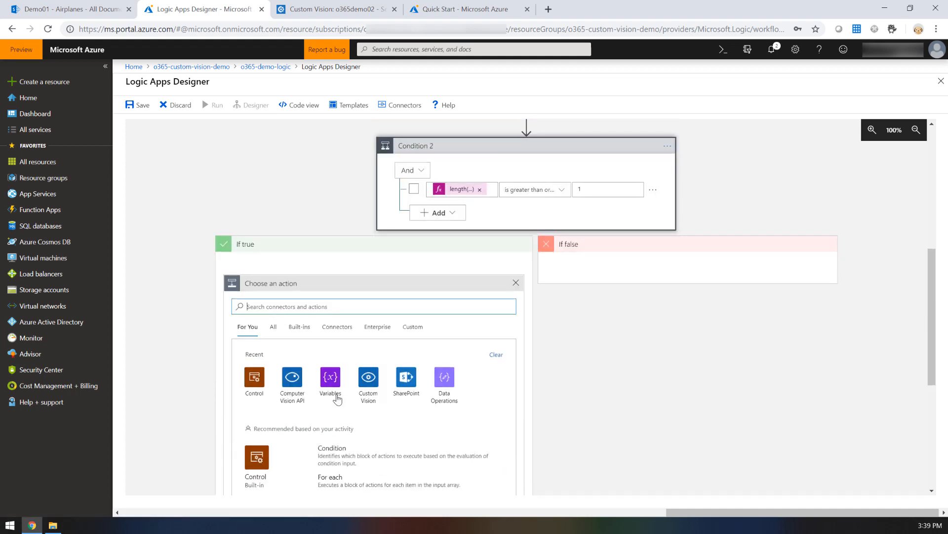
{"action": "left_click", "coordinate": [337, 398]}
{"action": "scroll", "coordinate": [329, 390], "scroll_direction": "down", "scroll_amount": 2}
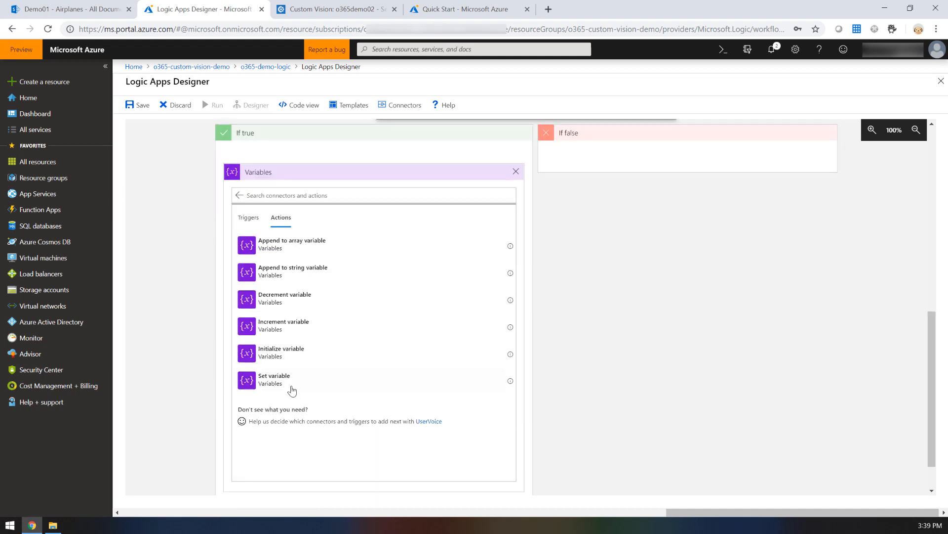
{"action": "left_click", "coordinate": [292, 390]}
{"action": "left_click", "coordinate": [492, 372]}
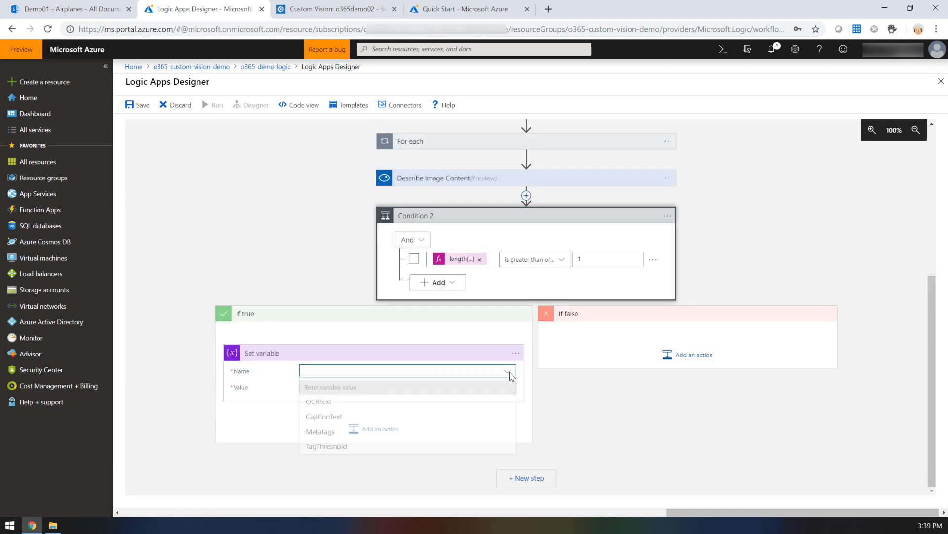
{"action": "left_click", "coordinate": [508, 371]}
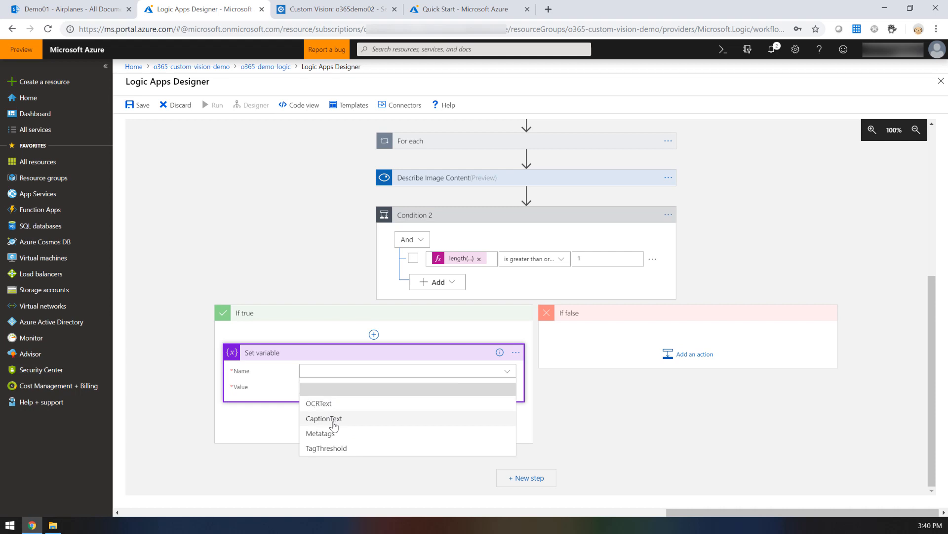
{"action": "left_click", "coordinate": [332, 419]}
Step: Set the CaptionText variable's value to a first() expression wrapping Captions from Describe Image Content
{"action": "left_click", "coordinate": [336, 387]}
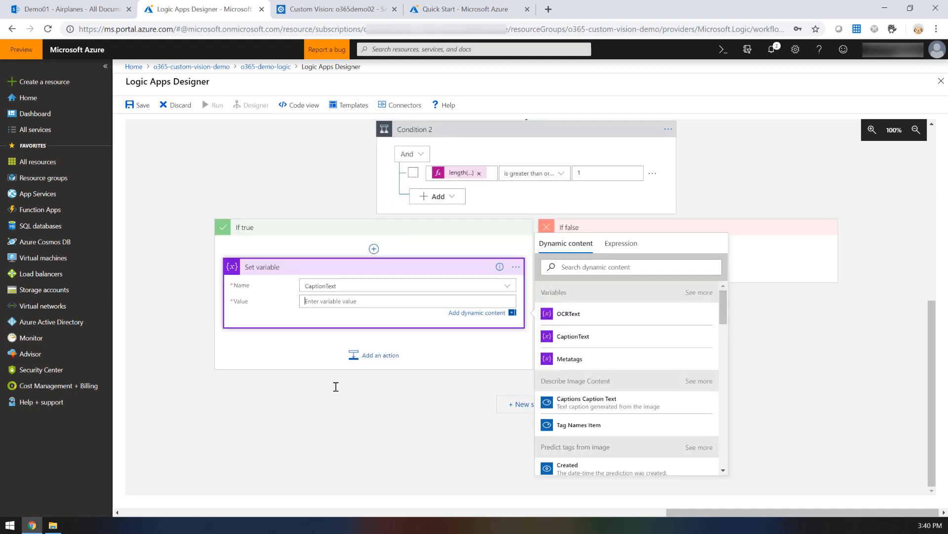
{"action": "left_click", "coordinate": [609, 243]}
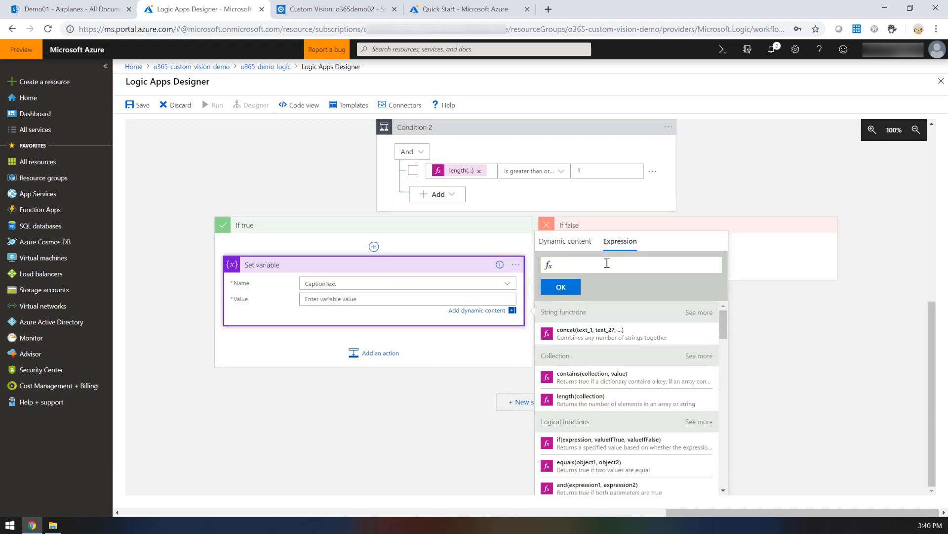
{"action": "type", "text": "first()"}
{"action": "key", "text": "Left"}
{"action": "left_click", "coordinate": [568, 244]}
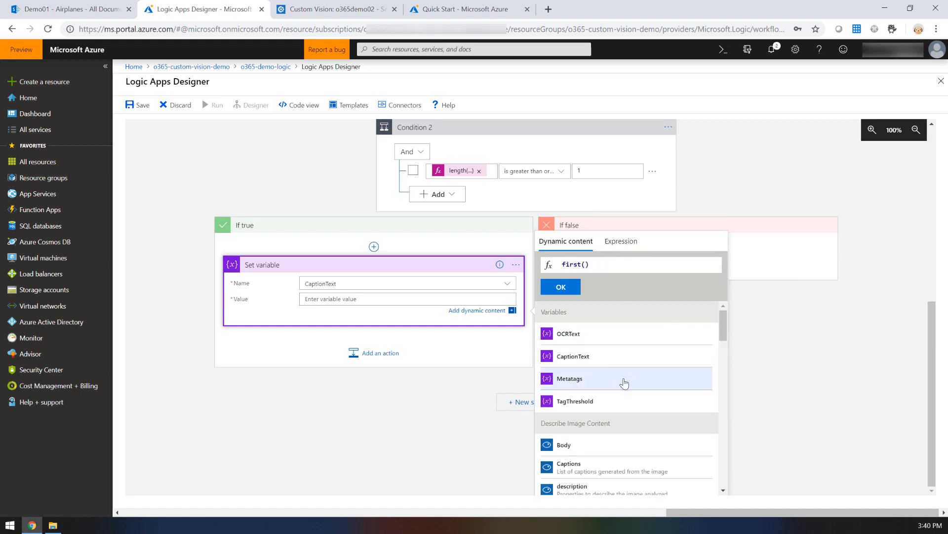
{"action": "scroll", "coordinate": [617, 432], "scroll_direction": "down", "scroll_amount": 1}
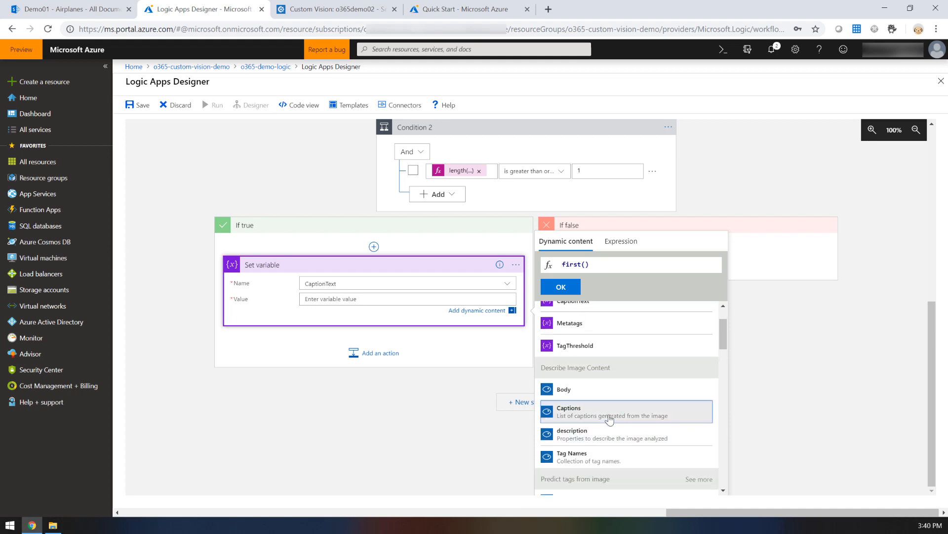
{"action": "left_click", "coordinate": [609, 415]}
{"action": "left_click", "coordinate": [562, 288]}
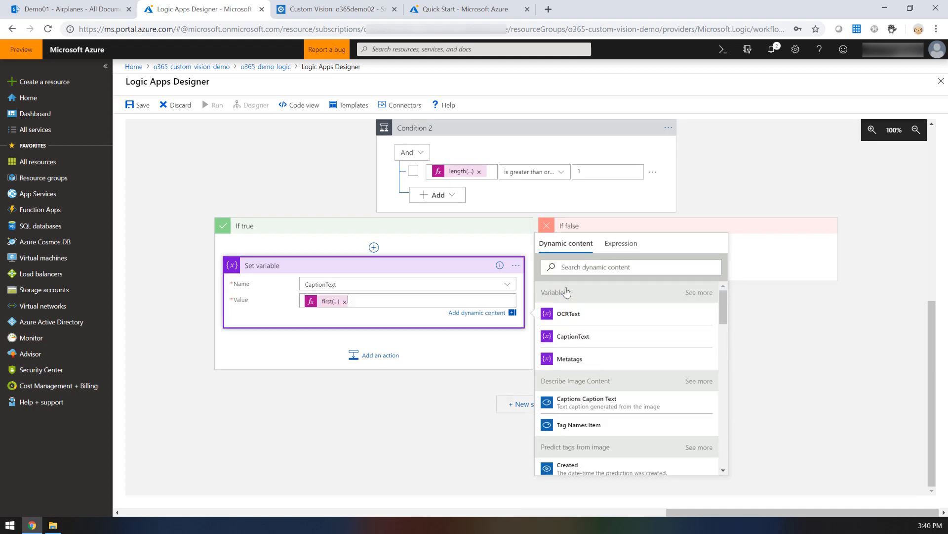
{"action": "left_click", "coordinate": [446, 378]}
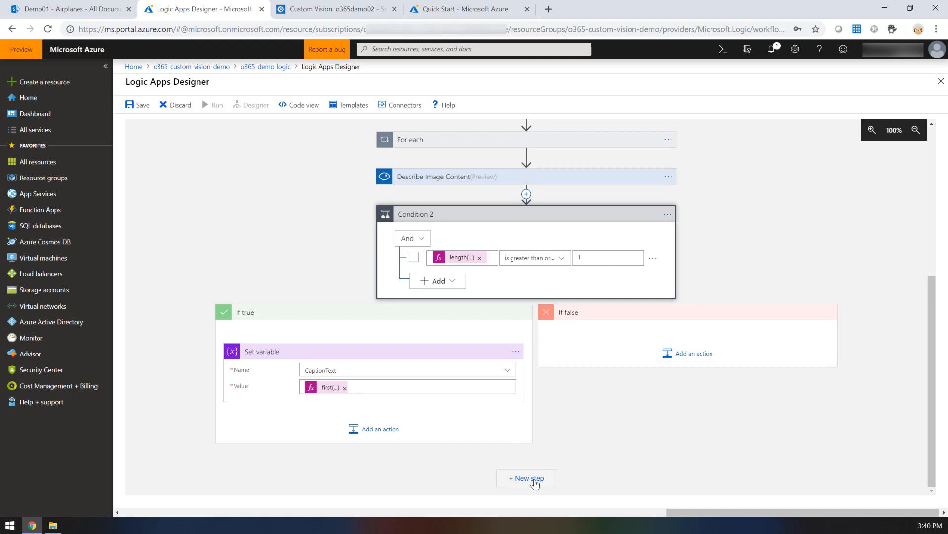
Step: Add the Computer Vision API action Optical Character Recognition (OCR) to Text (preview) after Condition 2
{"action": "left_click", "coordinate": [534, 479]}
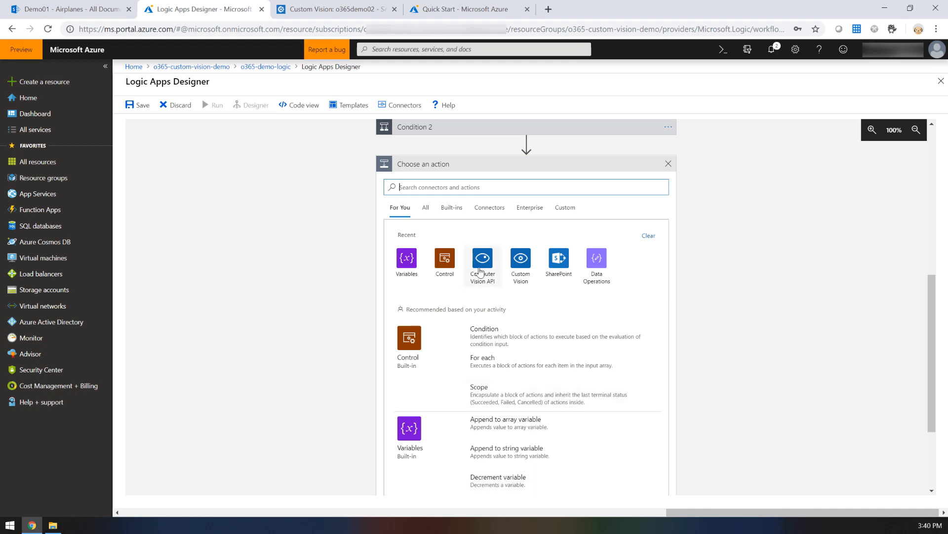
{"action": "left_click", "coordinate": [479, 269]}
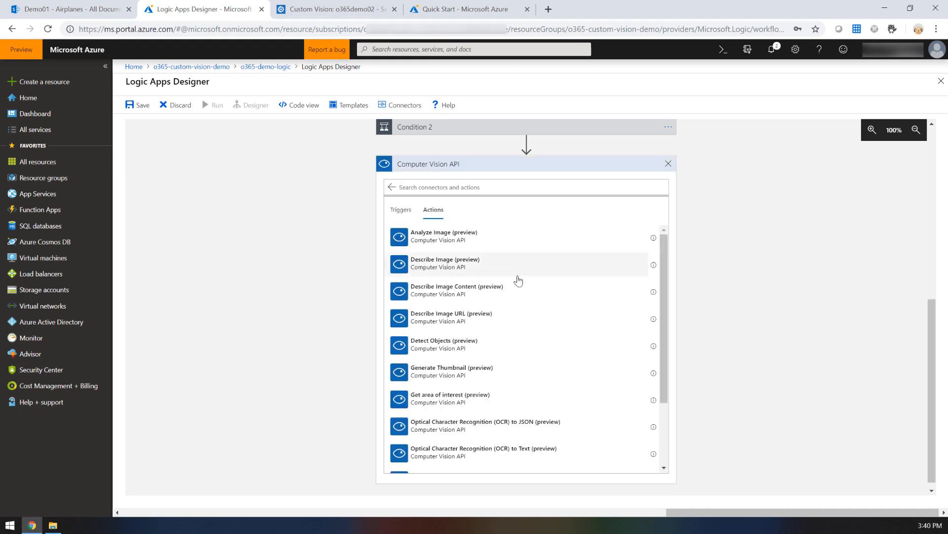
{"action": "scroll", "coordinate": [517, 277], "scroll_direction": "down", "scroll_amount": 1}
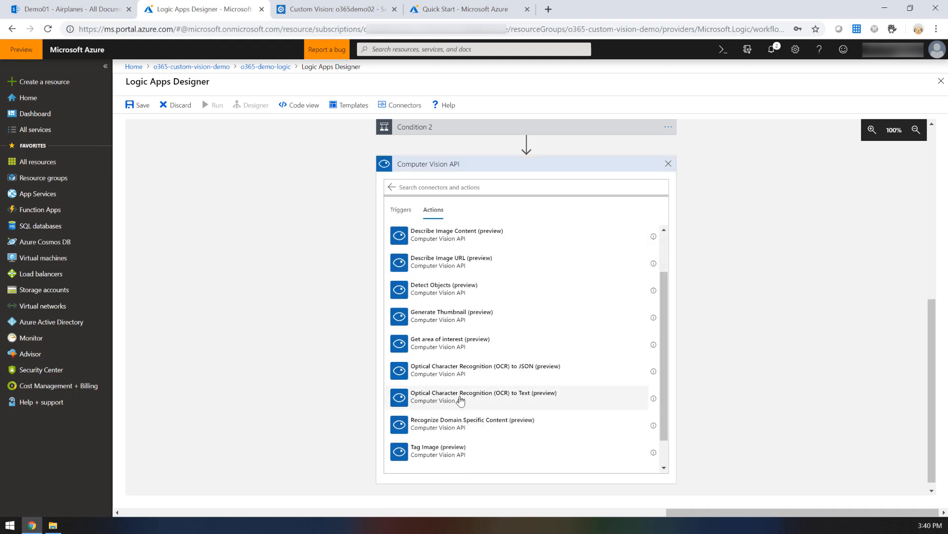
{"action": "left_click", "coordinate": [460, 401]}
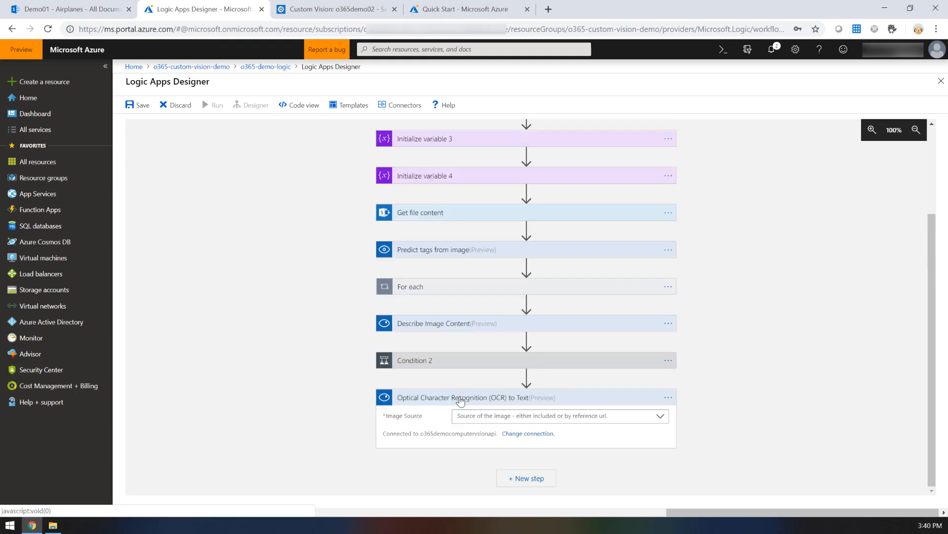
Step: Set the OCR action's Image Source to Image Content and its Image Content to File Content
{"action": "left_click", "coordinate": [655, 420]}
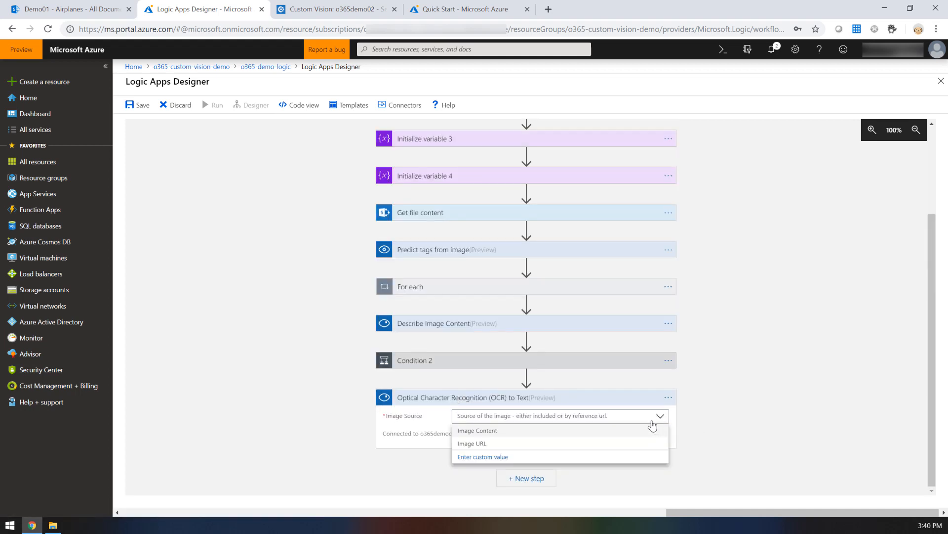
{"action": "left_click", "coordinate": [486, 431]}
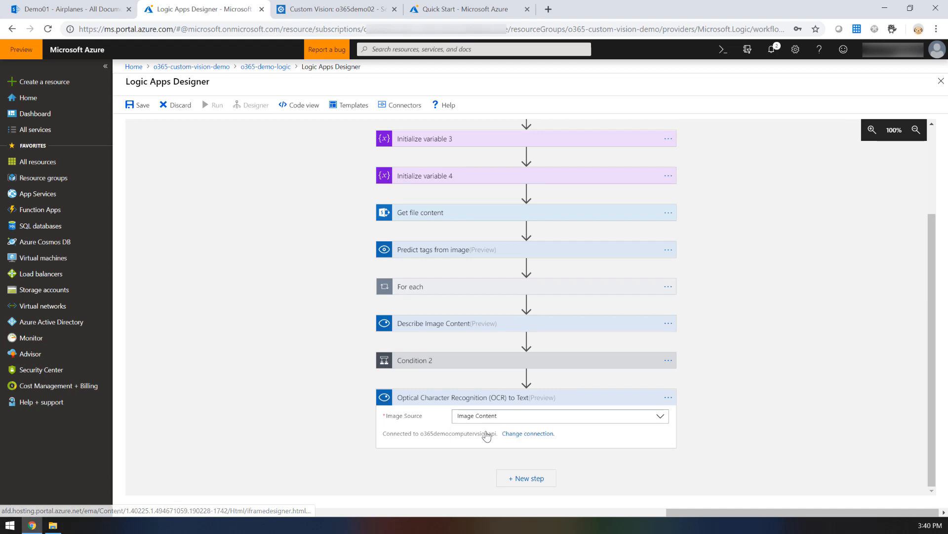
{"action": "left_click", "coordinate": [529, 415]}
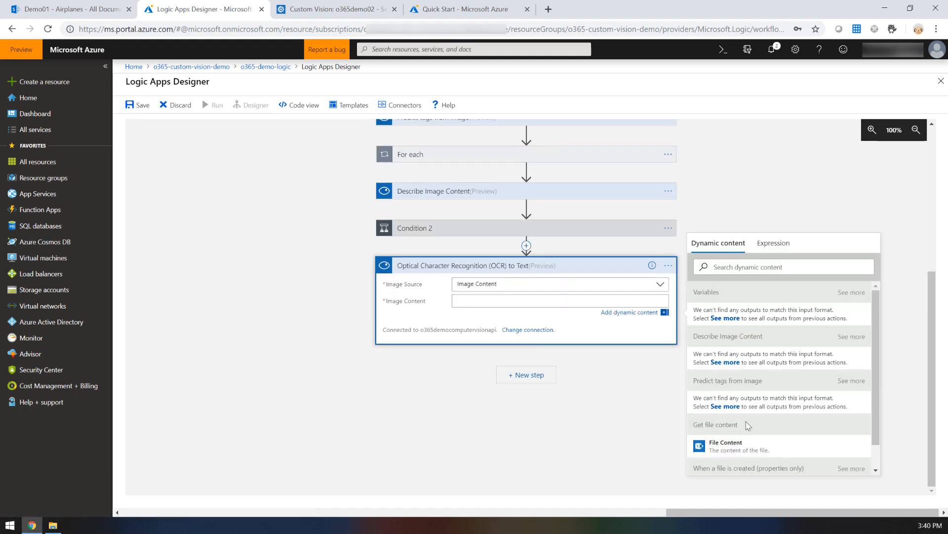
{"action": "left_click", "coordinate": [744, 446]}
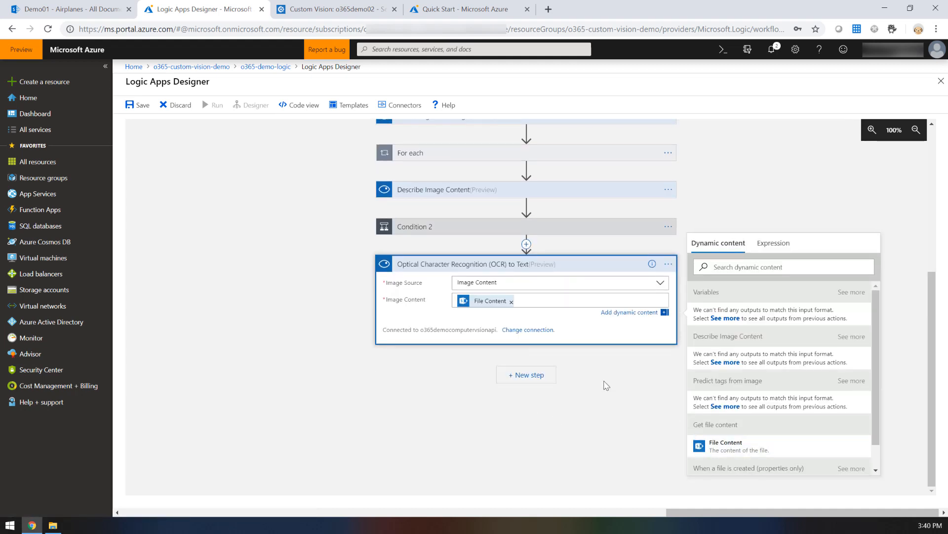
{"action": "left_click", "coordinate": [542, 348]}
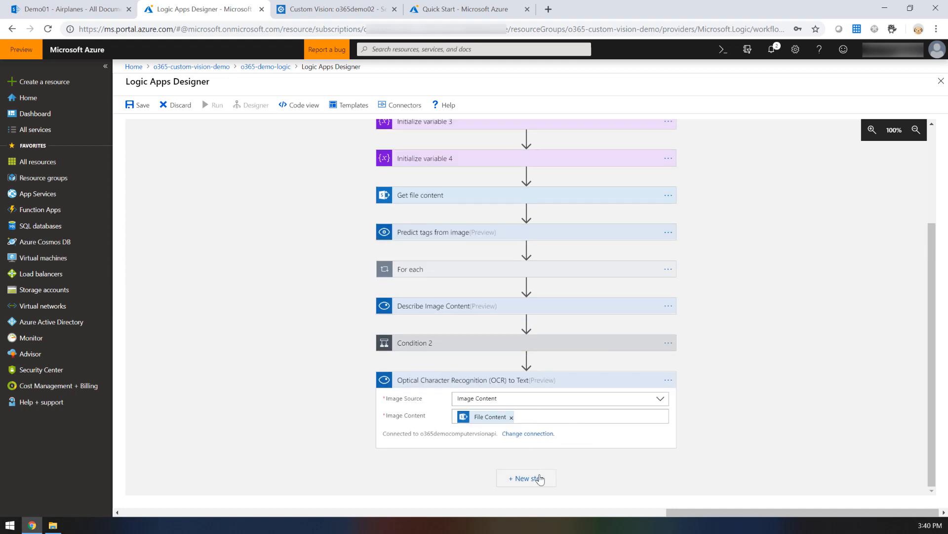
Step: Add a Set variable action as a new step after the OCR to Text action
{"action": "left_click", "coordinate": [537, 479]}
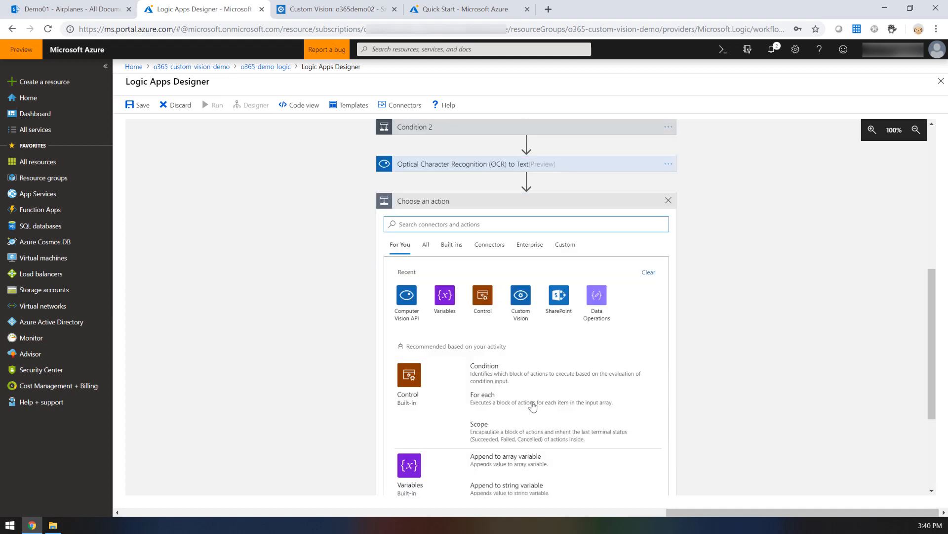
{"action": "left_click", "coordinate": [444, 296]}
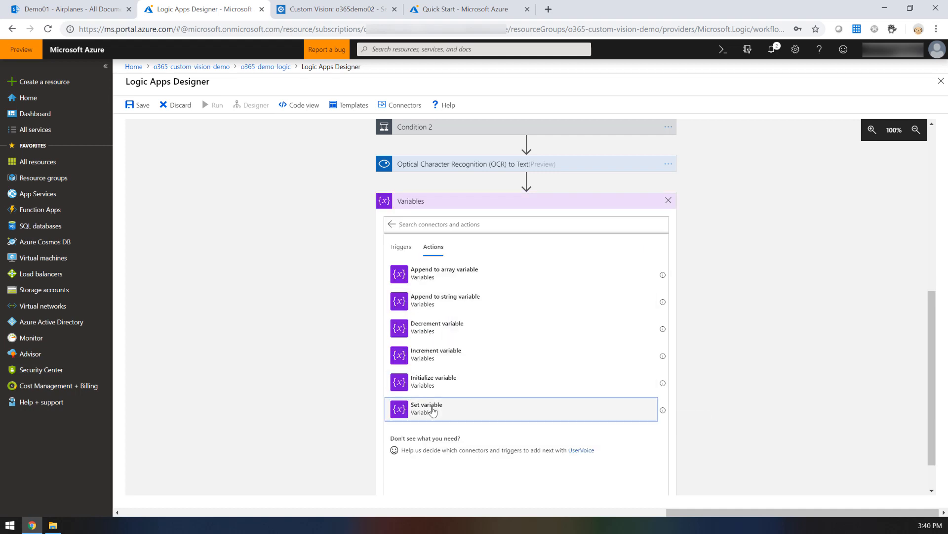
{"action": "left_click", "coordinate": [438, 408]}
Step: Set the OCRText variable to the Detected Text output of the OCR to Text action
{"action": "left_click", "coordinate": [486, 418]}
{"action": "left_click", "coordinate": [493, 419]}
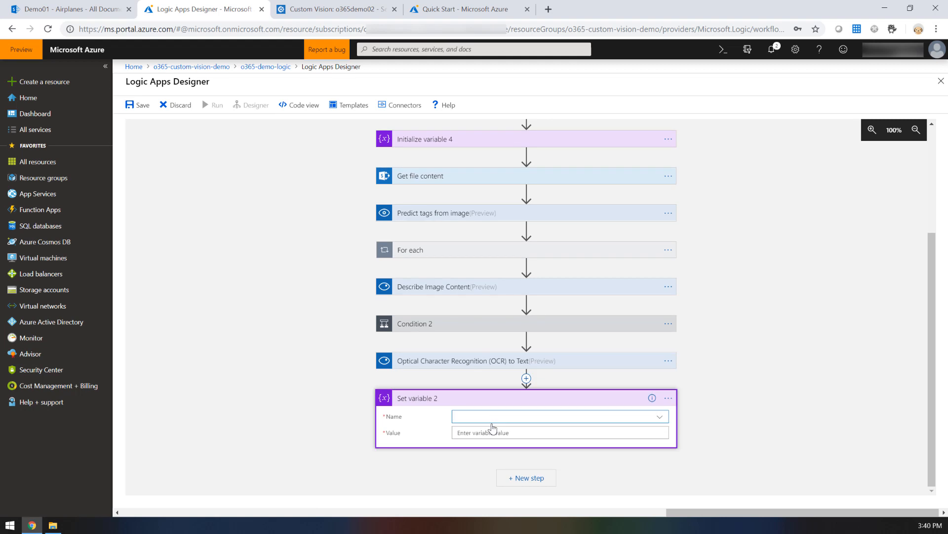
{"action": "left_click", "coordinate": [493, 419]}
{"action": "left_click", "coordinate": [478, 358]}
{"action": "left_click", "coordinate": [527, 431]}
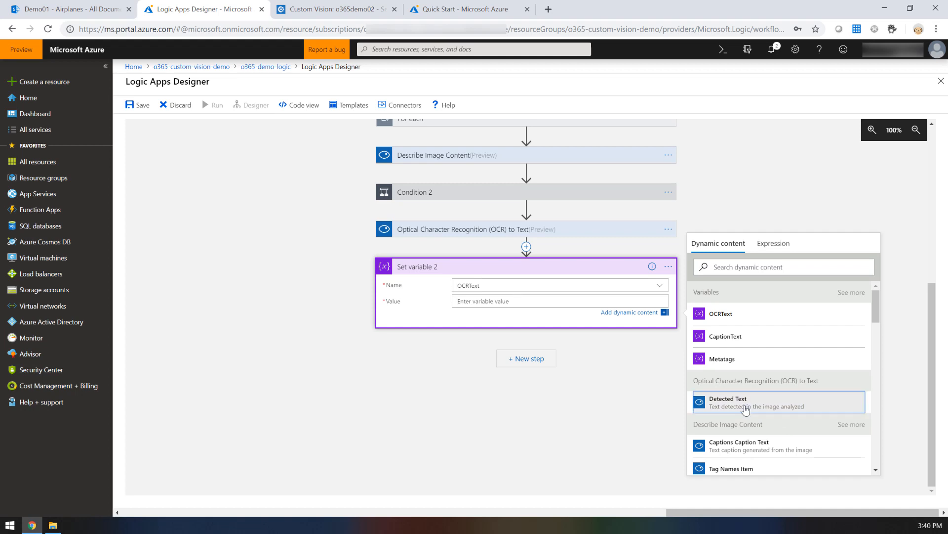
{"action": "left_click", "coordinate": [746, 406]}
{"action": "left_click", "coordinate": [575, 372]}
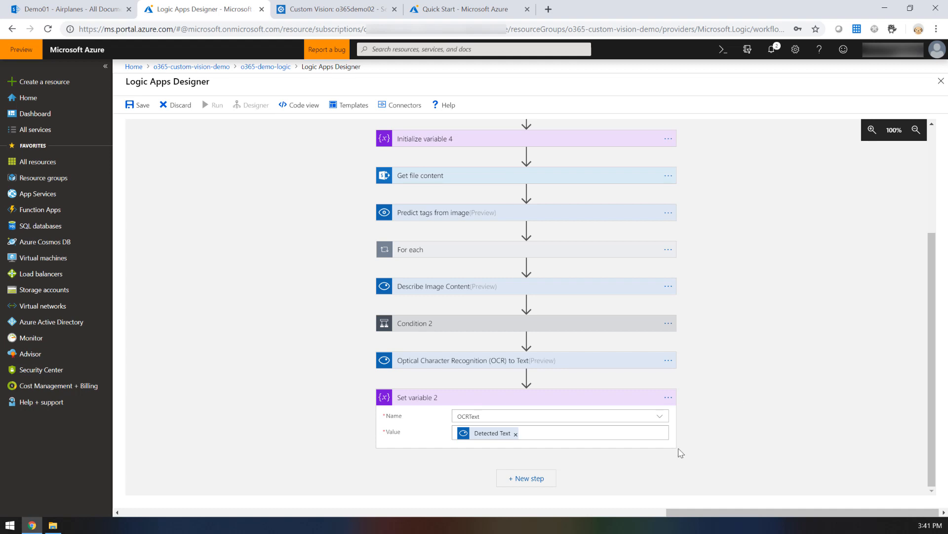
Step: Add the SharePoint action Update file properties as a new step after Set variable 2
{"action": "left_click", "coordinate": [517, 478]}
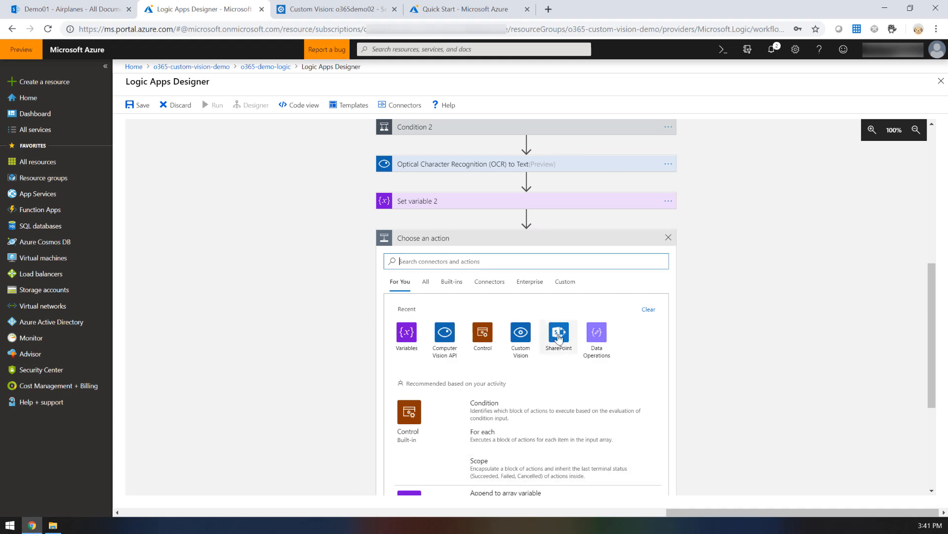
{"action": "left_click", "coordinate": [558, 336]}
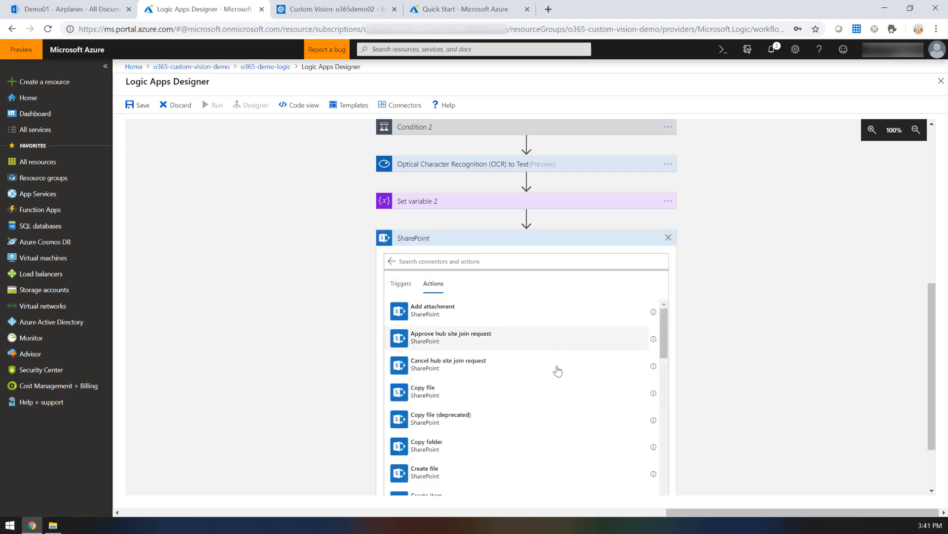
{"action": "scroll", "coordinate": [552, 385], "scroll_direction": "down", "scroll_amount": 6}
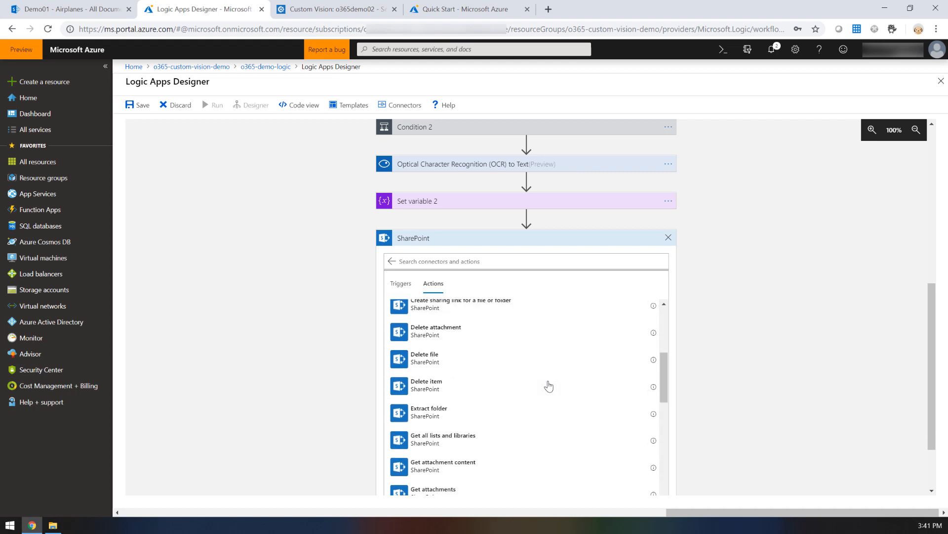
{"action": "scroll", "coordinate": [549, 386], "scroll_direction": "down", "scroll_amount": 8}
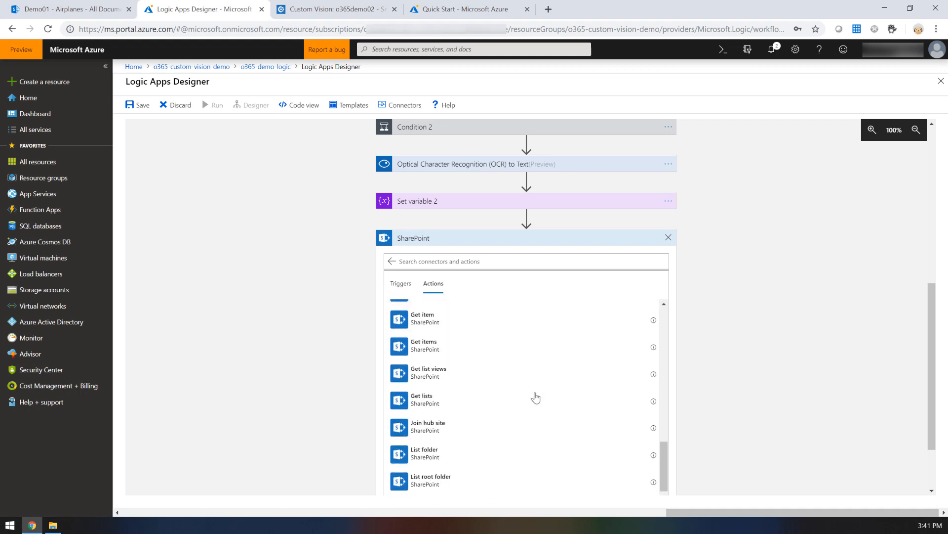
{"action": "scroll", "coordinate": [536, 397], "scroll_direction": "down", "scroll_amount": 5}
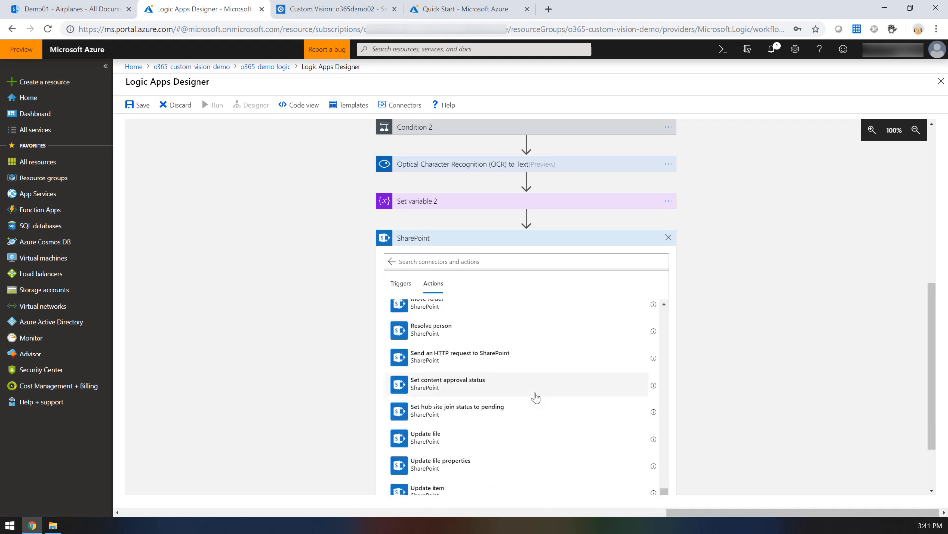
{"action": "left_click", "coordinate": [431, 469]}
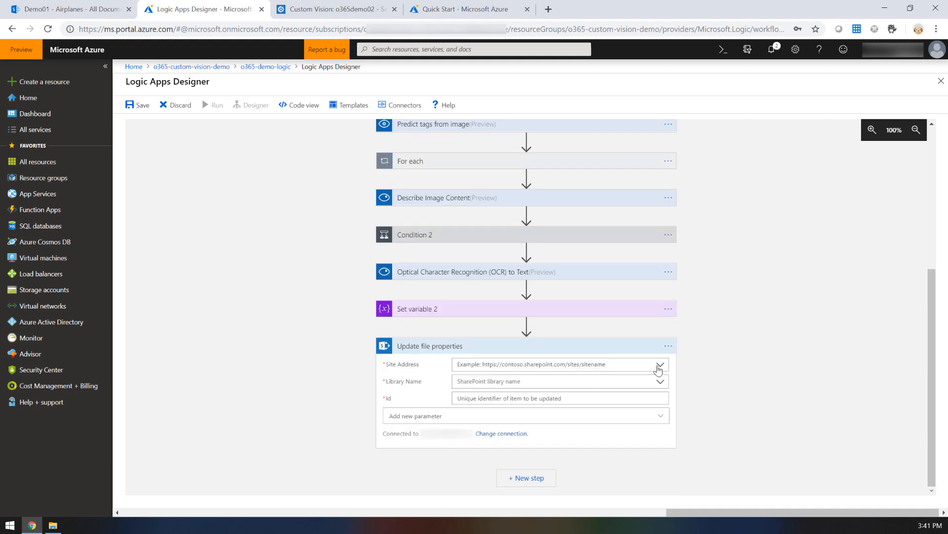
Step: Point Update file properties at the Demo01 site and Airplanes library, with the created file's ID as its Id
{"action": "left_click", "coordinate": [660, 365]}
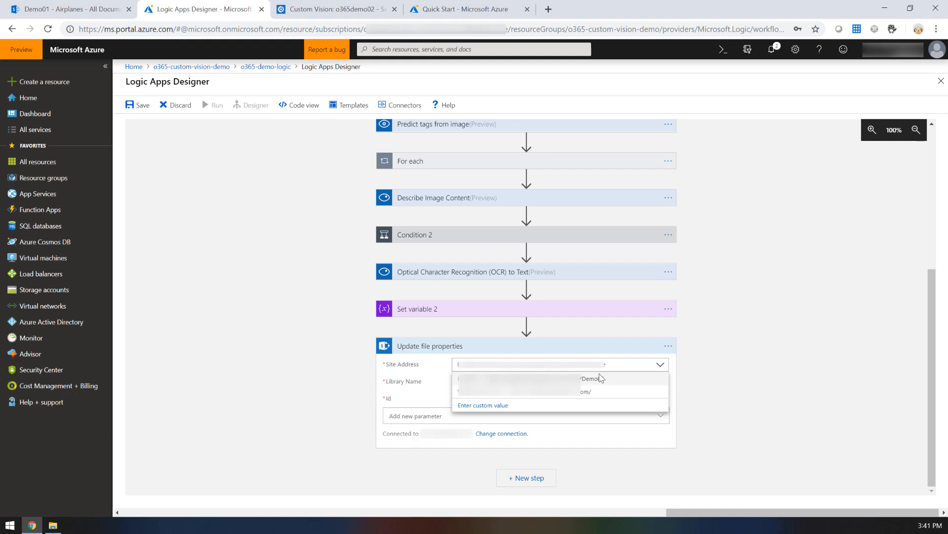
{"action": "left_click", "coordinate": [586, 384]}
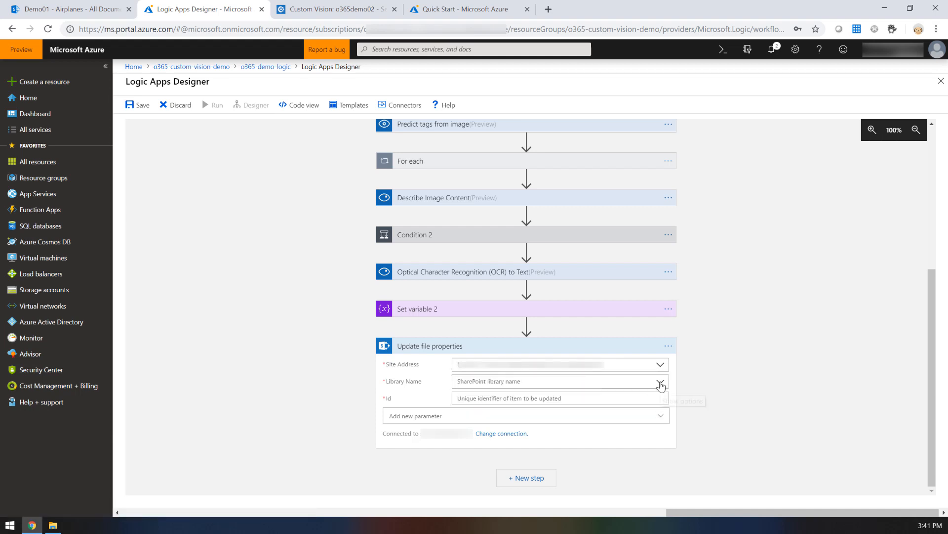
{"action": "left_click", "coordinate": [662, 384]}
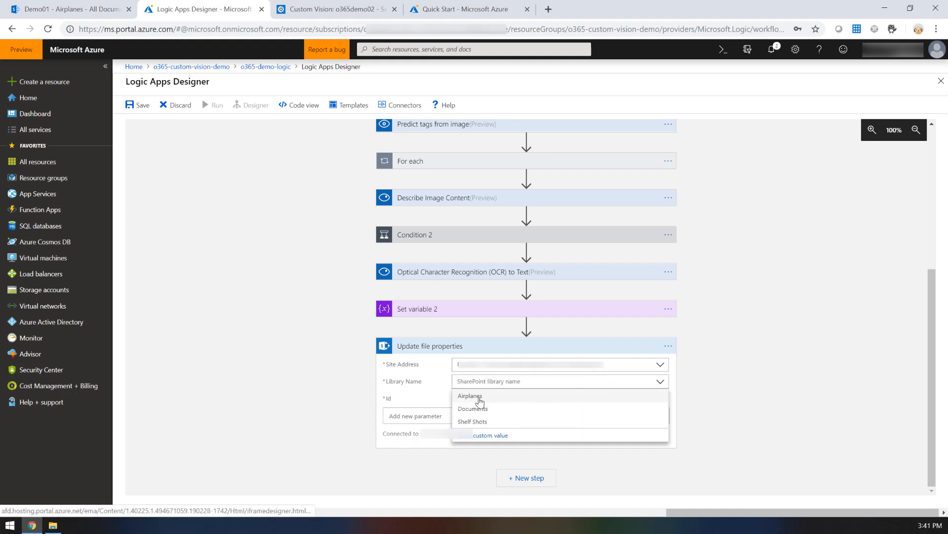
{"action": "left_click", "coordinate": [477, 396]}
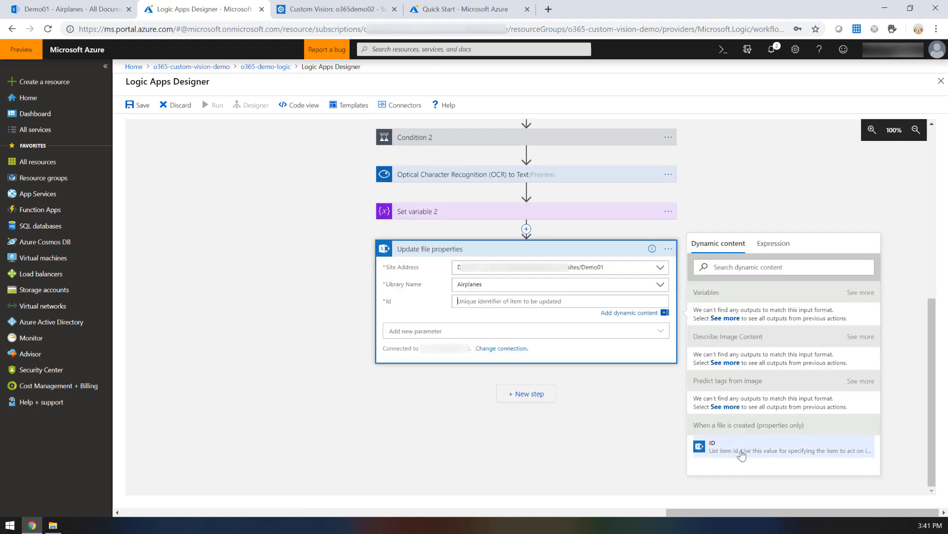
{"action": "left_click", "coordinate": [741, 453]}
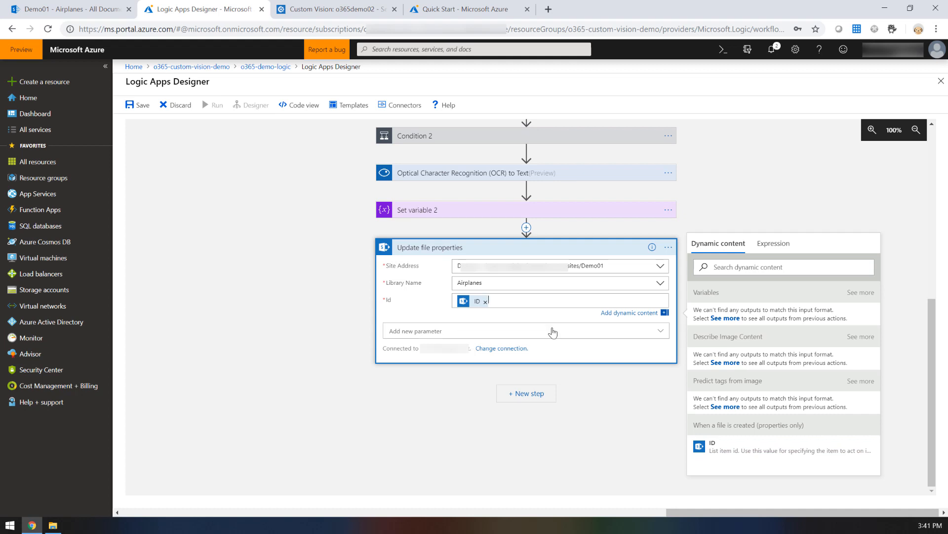
Step: Add the Title, Meta-tags and OCR text parameters to the Update file properties action
{"action": "left_click", "coordinate": [662, 335]}
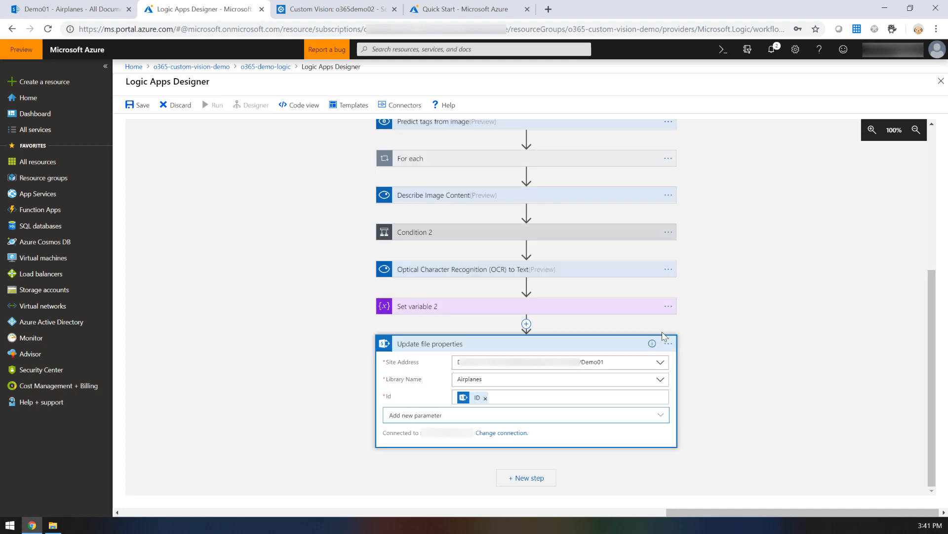
{"action": "left_click", "coordinate": [663, 416]}
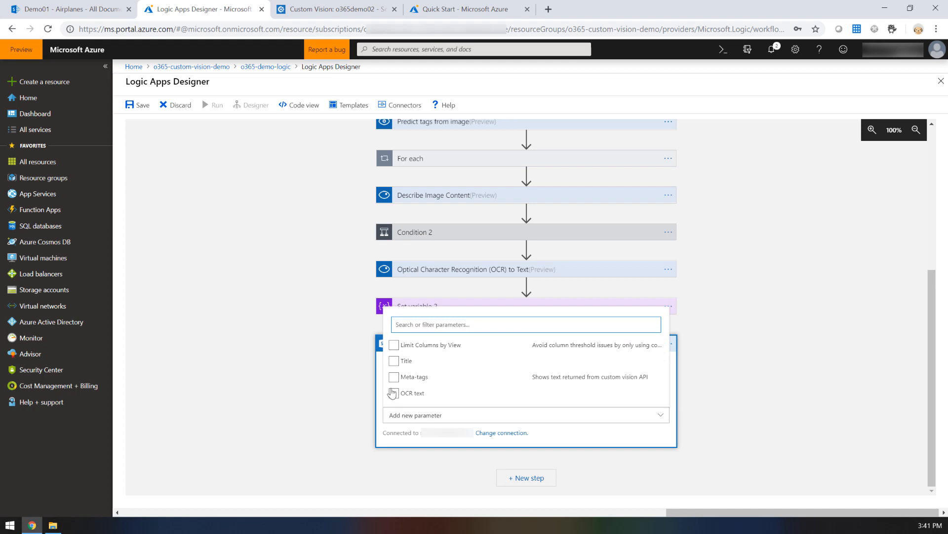
{"action": "left_click", "coordinate": [394, 361]}
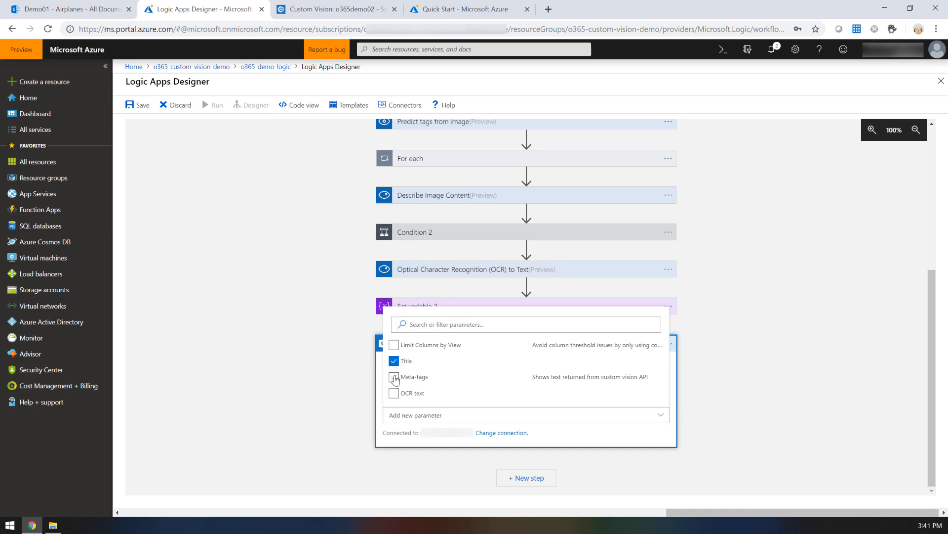
{"action": "left_click", "coordinate": [393, 377]}
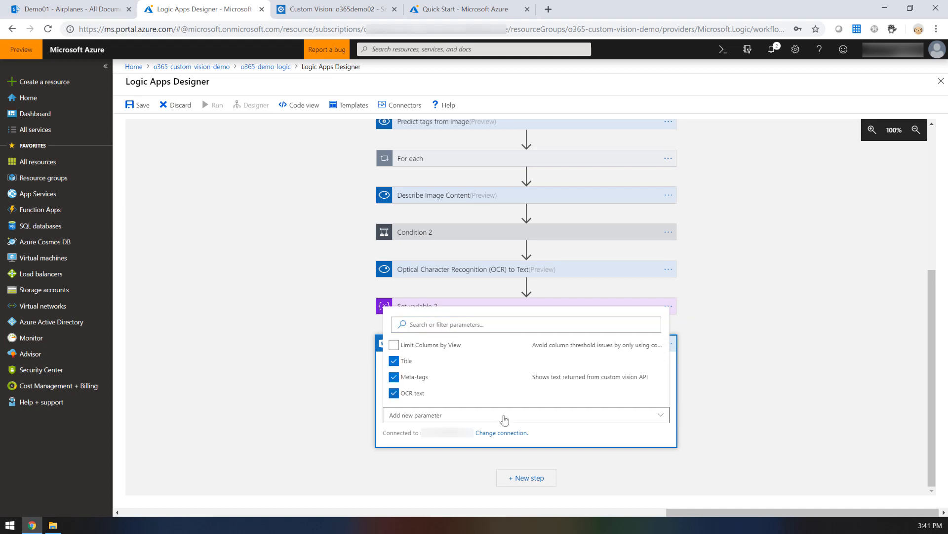
{"action": "left_click", "coordinate": [579, 450]}
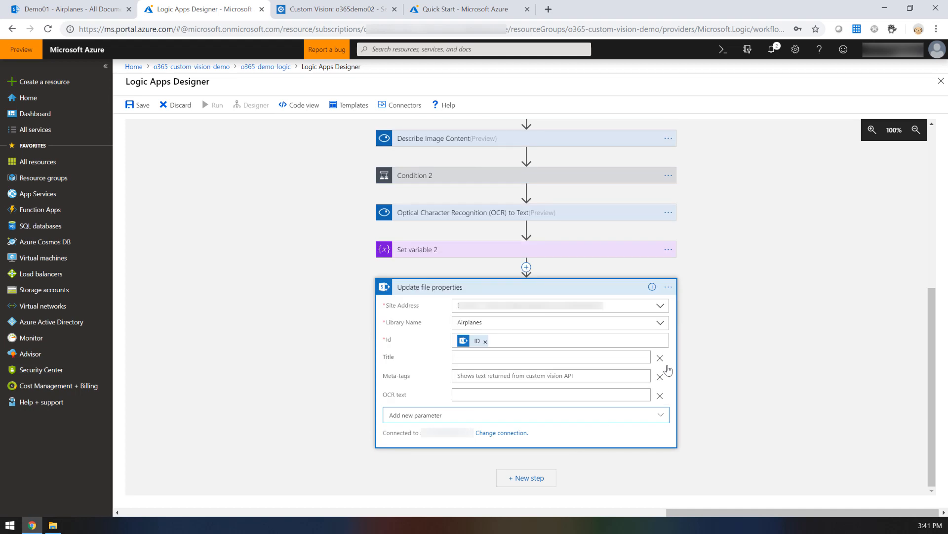
Step: Fill Title with CaptionText, Meta-tags with Metatags and OCR text with OCRText in Update file properties, and save the logic app
{"action": "left_click", "coordinate": [638, 357]}
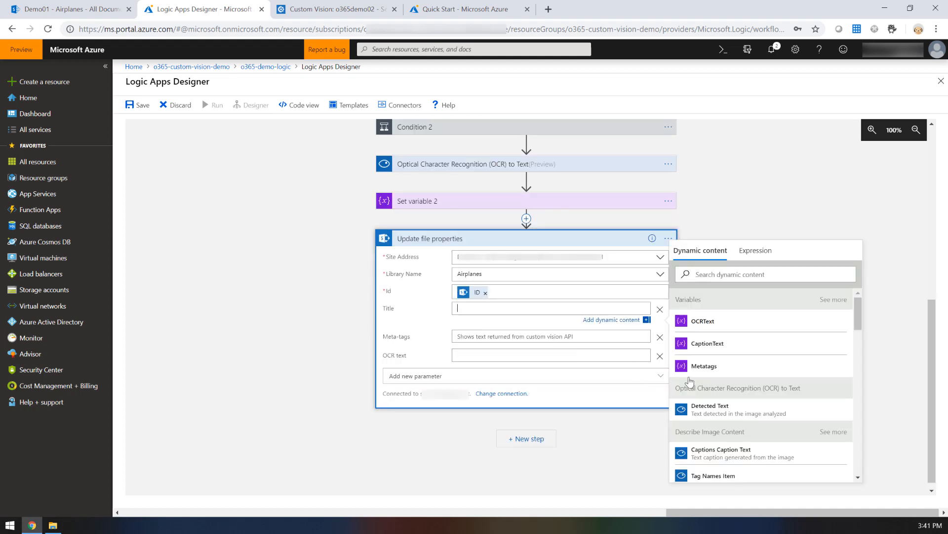
{"action": "left_click", "coordinate": [707, 344]}
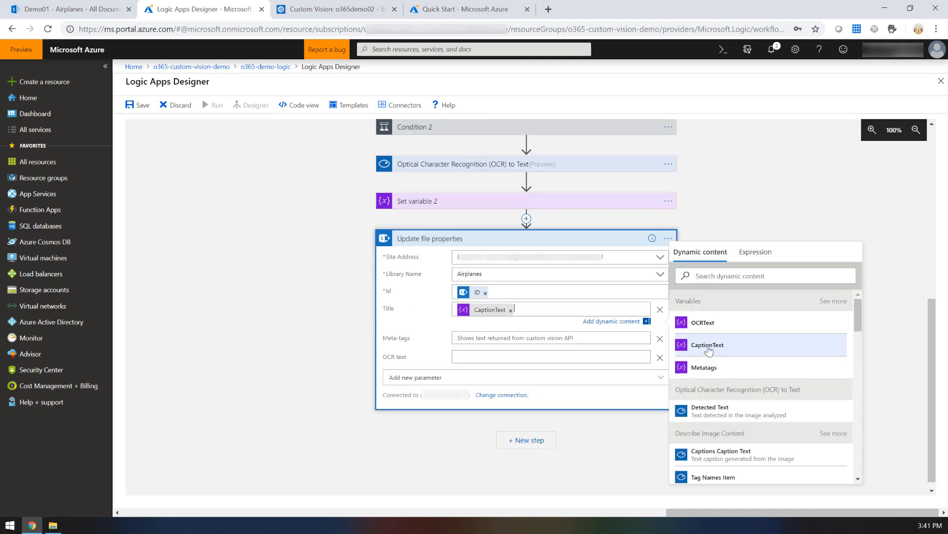
{"action": "left_click", "coordinate": [540, 341]}
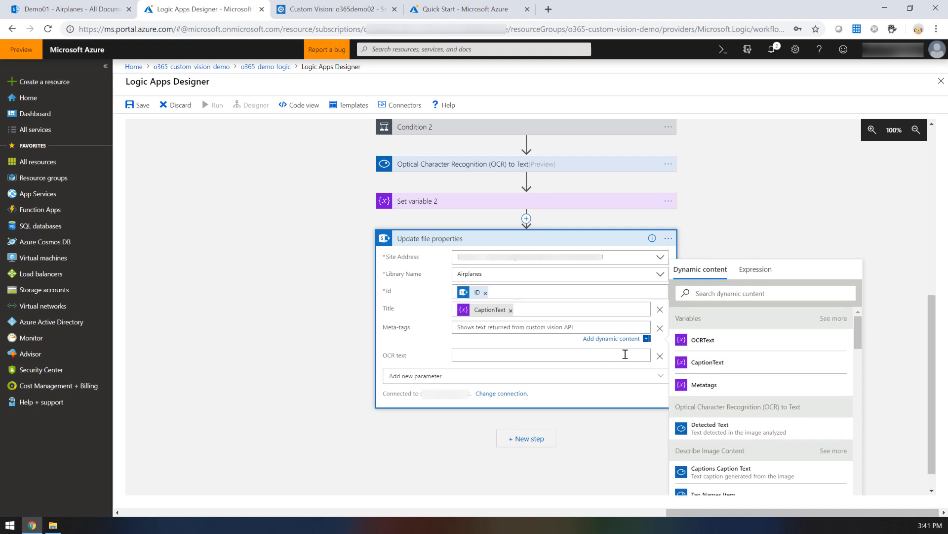
{"action": "left_click", "coordinate": [713, 392]}
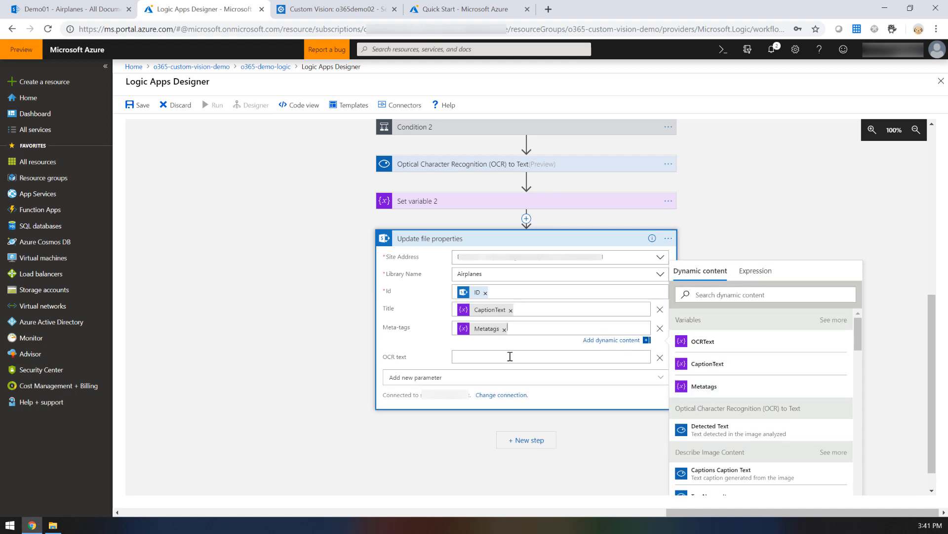
{"action": "left_click", "coordinate": [702, 360]}
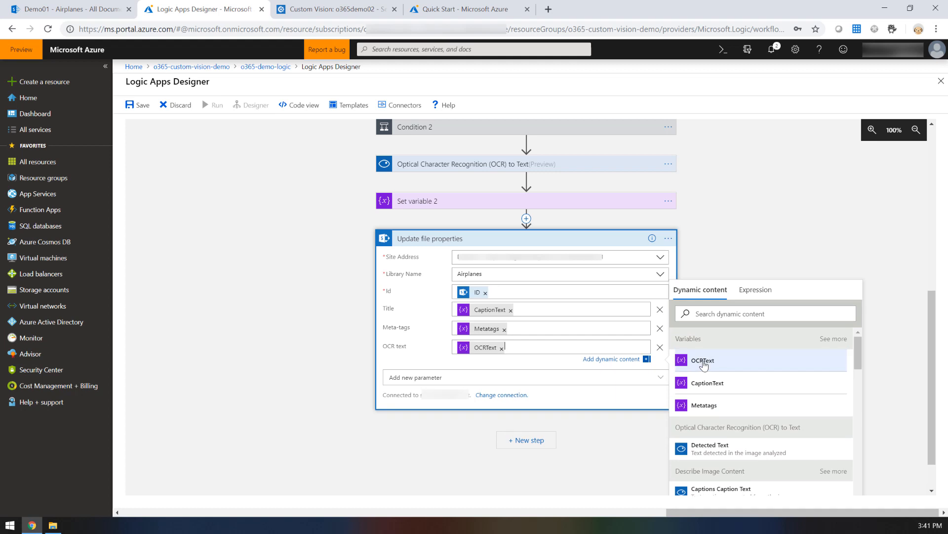
{"action": "left_click", "coordinate": [613, 402]}
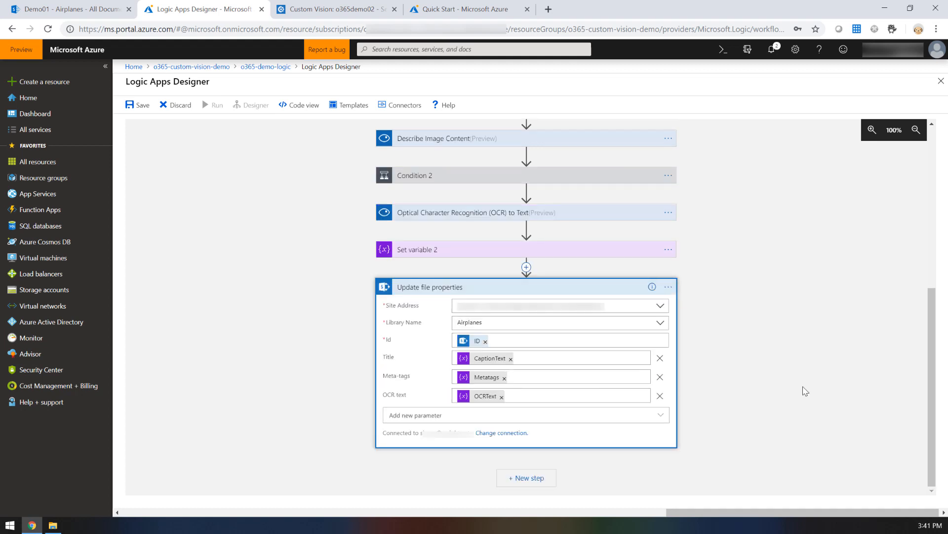
{"action": "left_click", "coordinate": [743, 367]}
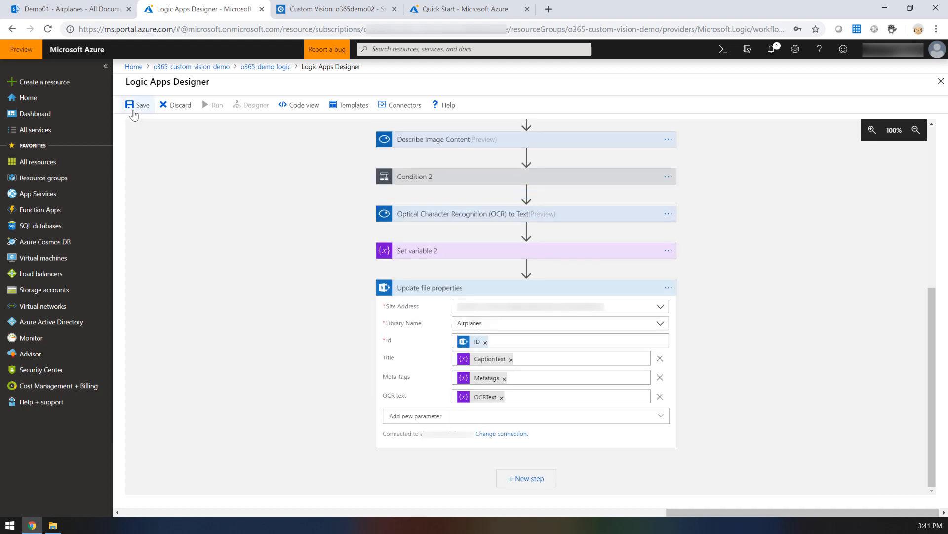
{"action": "left_click", "coordinate": [138, 110]}
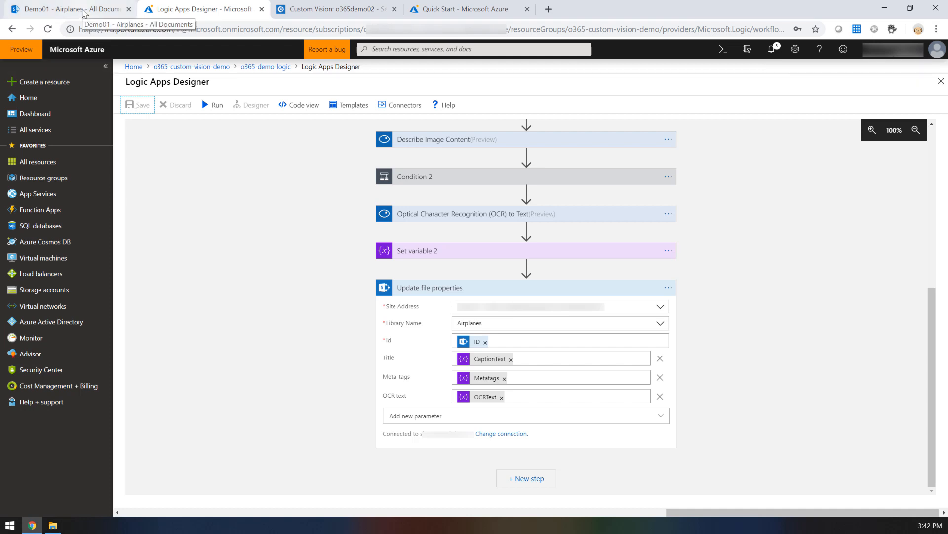
{"action": "left_click", "coordinate": [84, 10]}
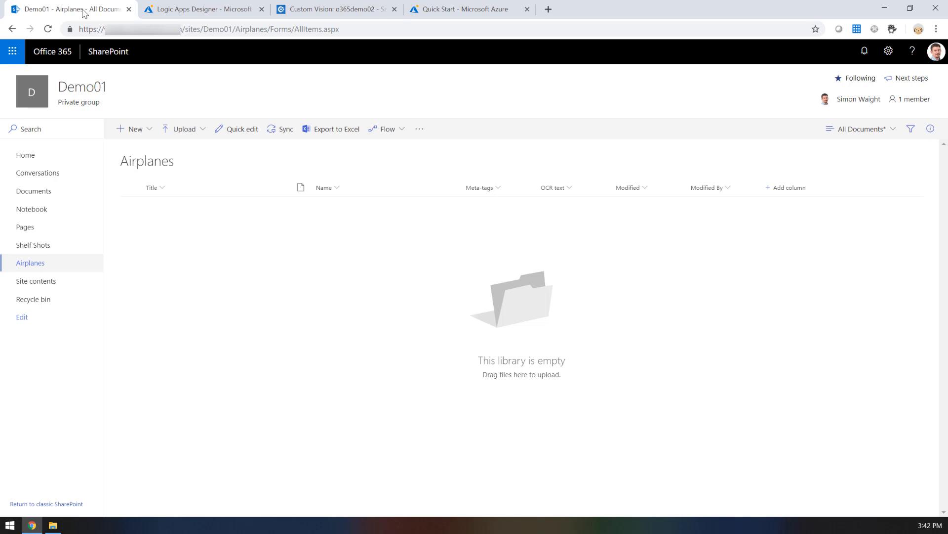
{"action": "left_click", "coordinate": [53, 525]}
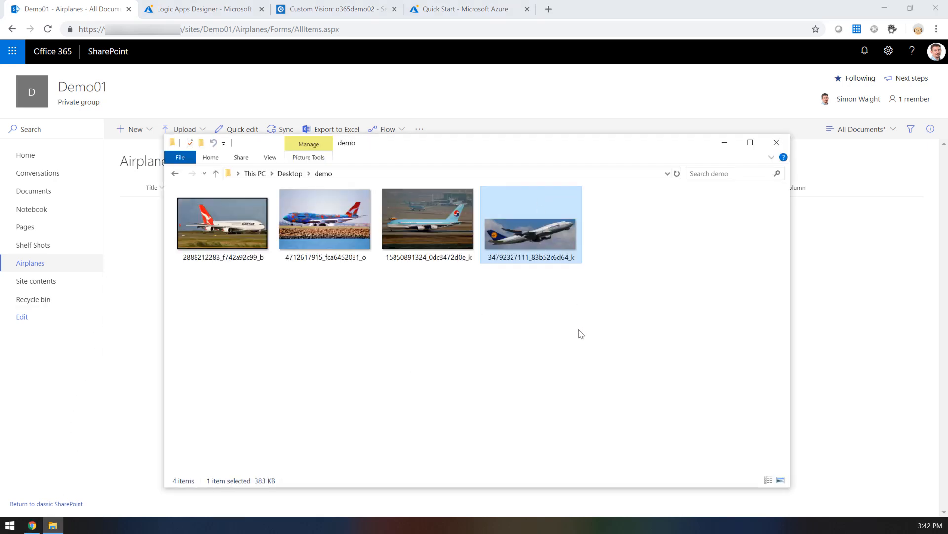
{"action": "left_click_drag", "start_coordinate": [539, 151], "coordinate": [590, 312]}
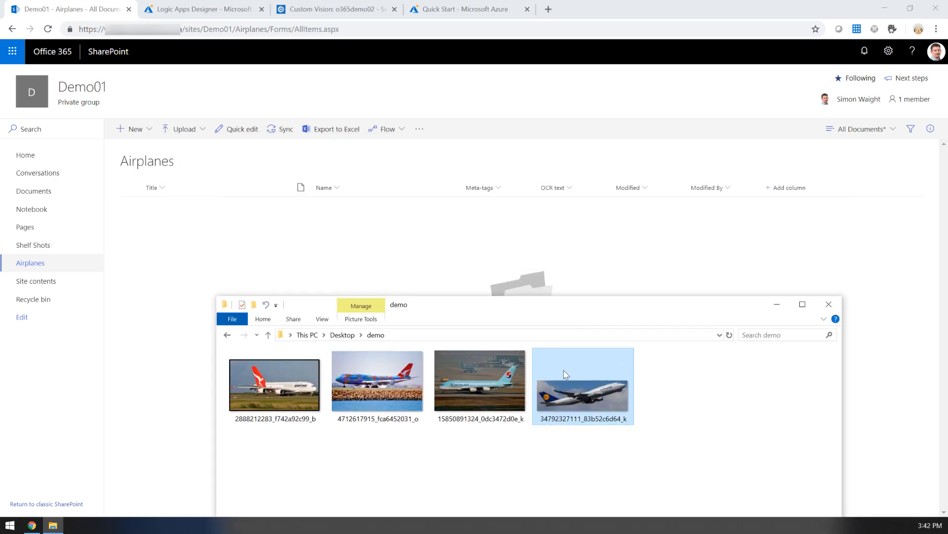
{"action": "left_click_drag", "start_coordinate": [568, 395], "coordinate": [317, 258]}
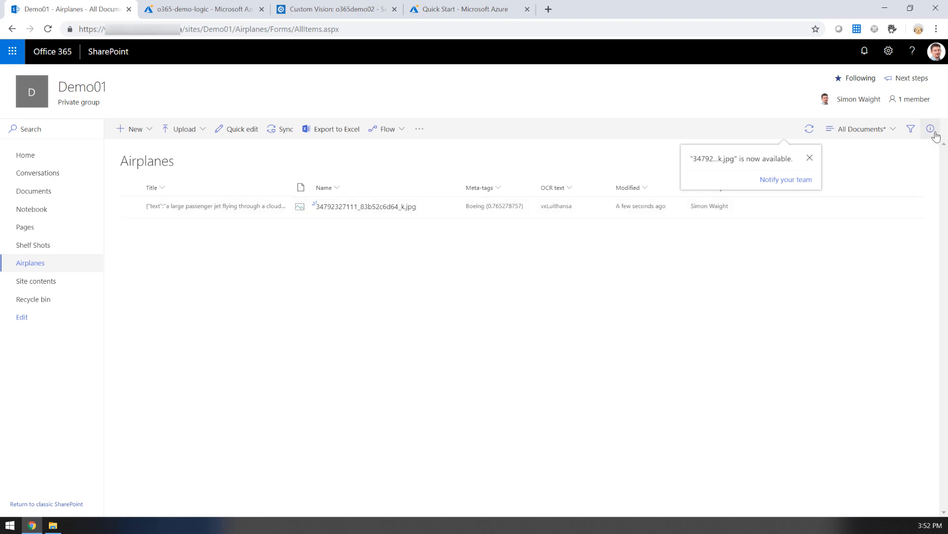
Step: Examine the uploaded image's Title, Meta-tags and OCR text properties in its file details
{"action": "left_click", "coordinate": [183, 209]}
{"action": "left_click", "coordinate": [930, 129]}
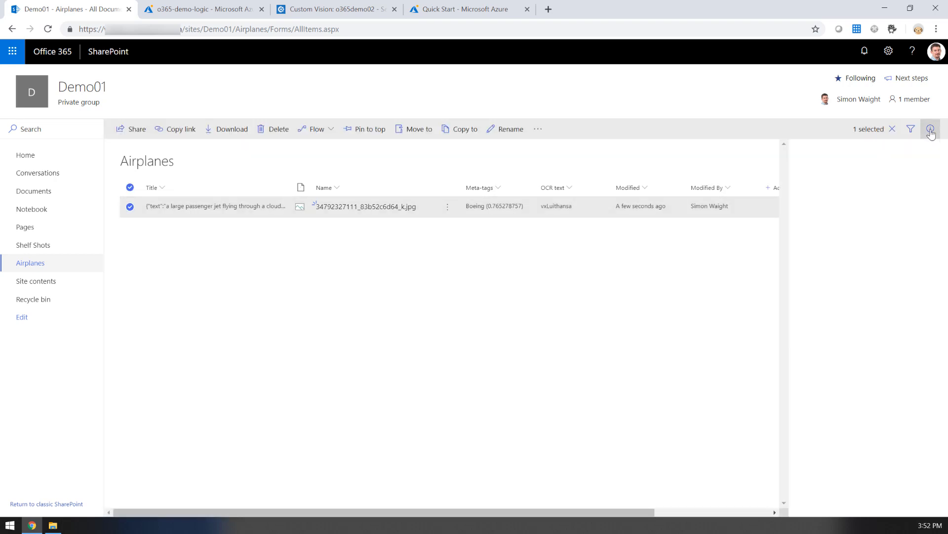
{"action": "scroll", "coordinate": [884, 305], "scroll_direction": "down", "scroll_amount": 2}
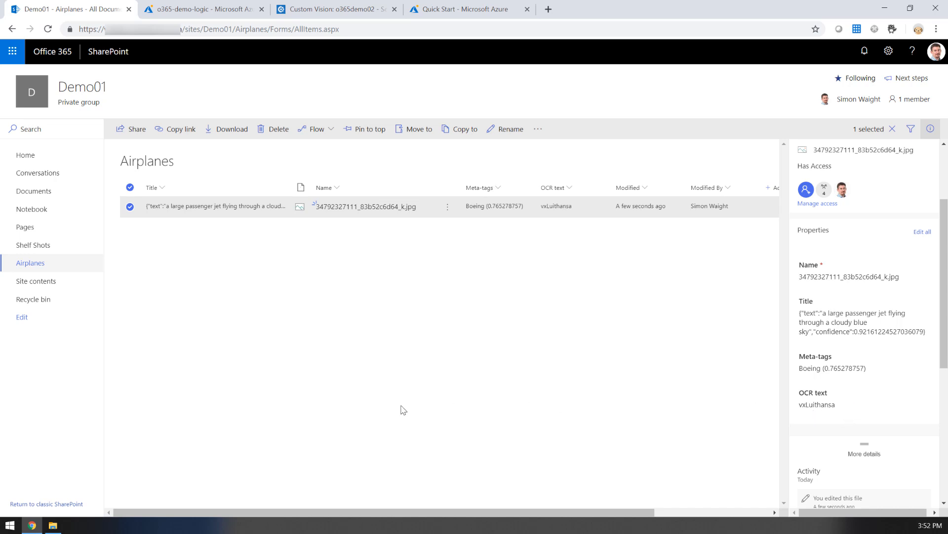
{"action": "left_click", "coordinate": [52, 525]}
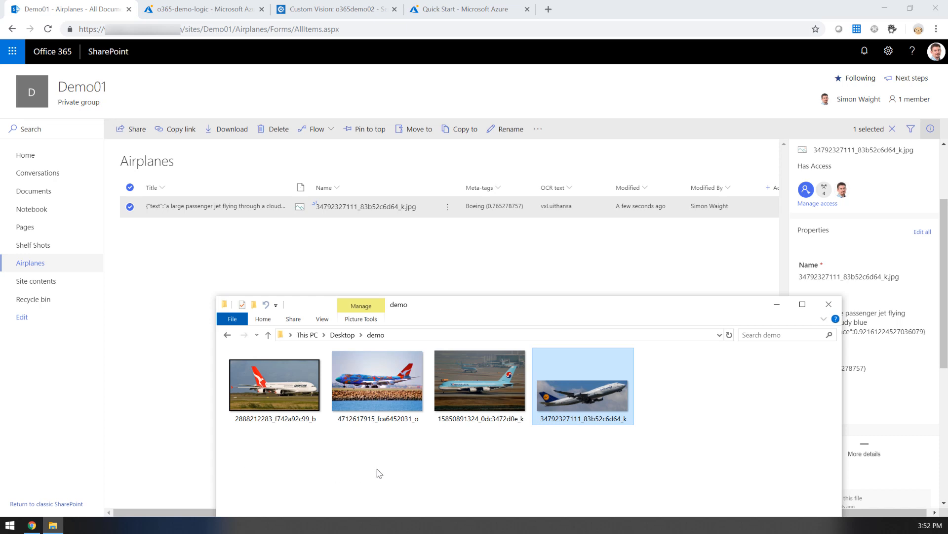
{"action": "left_click_drag", "start_coordinate": [466, 397], "coordinate": [353, 271]}
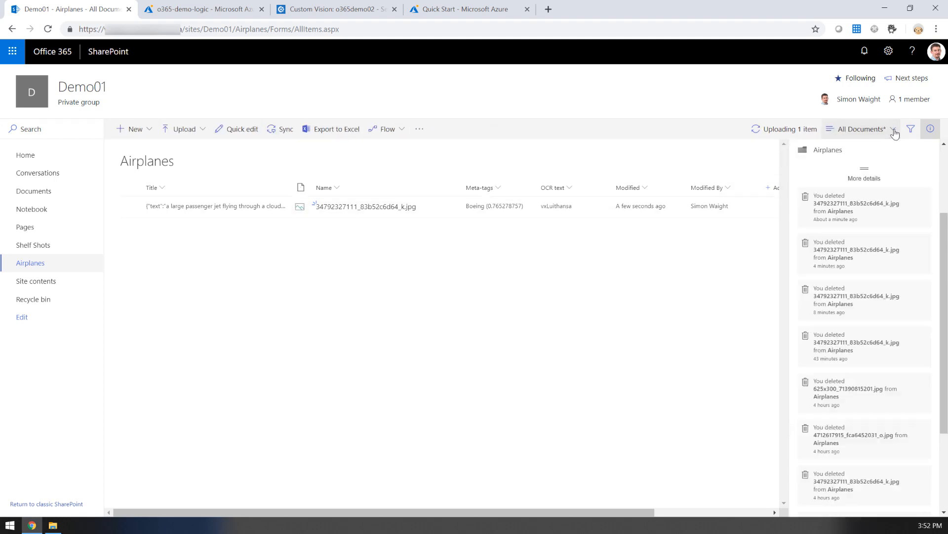
{"action": "left_click", "coordinate": [930, 129]}
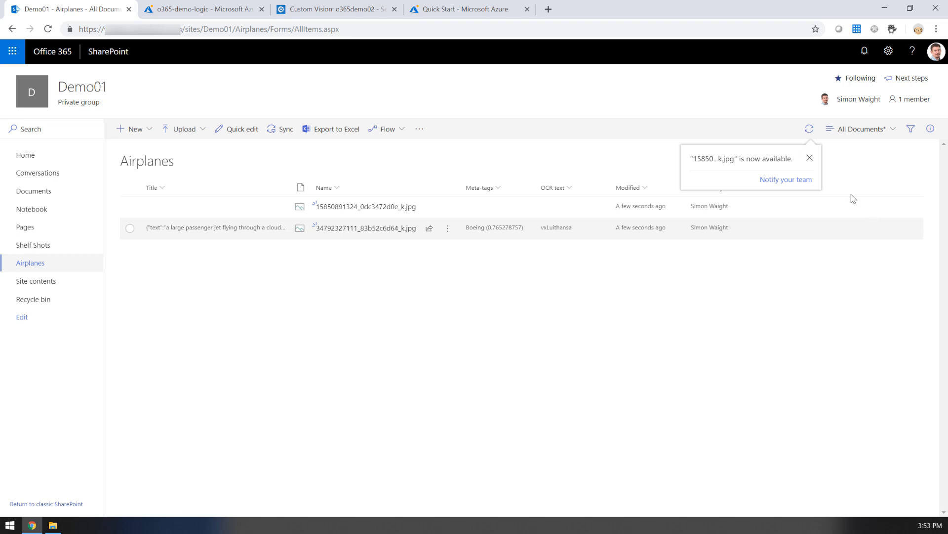
{"action": "left_click", "coordinate": [810, 158]}
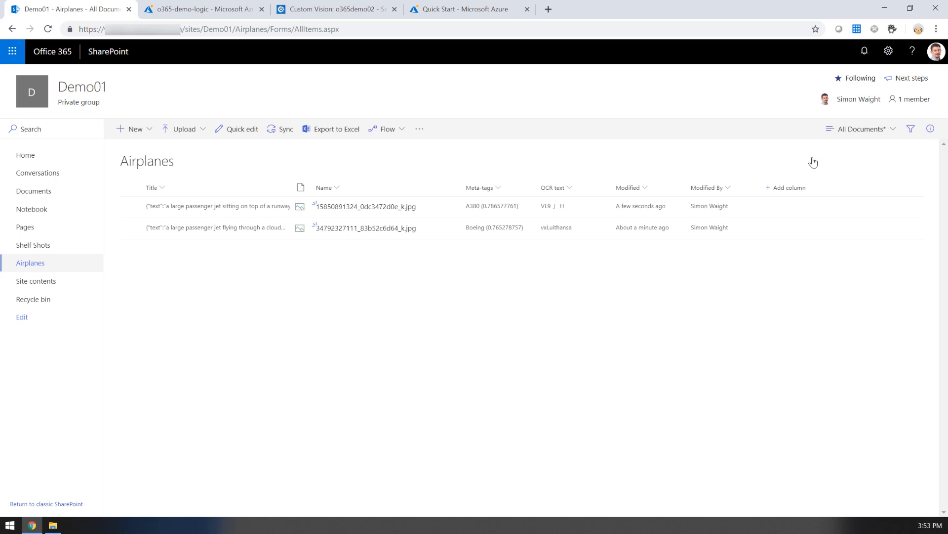
{"action": "left_click", "coordinate": [760, 204]}
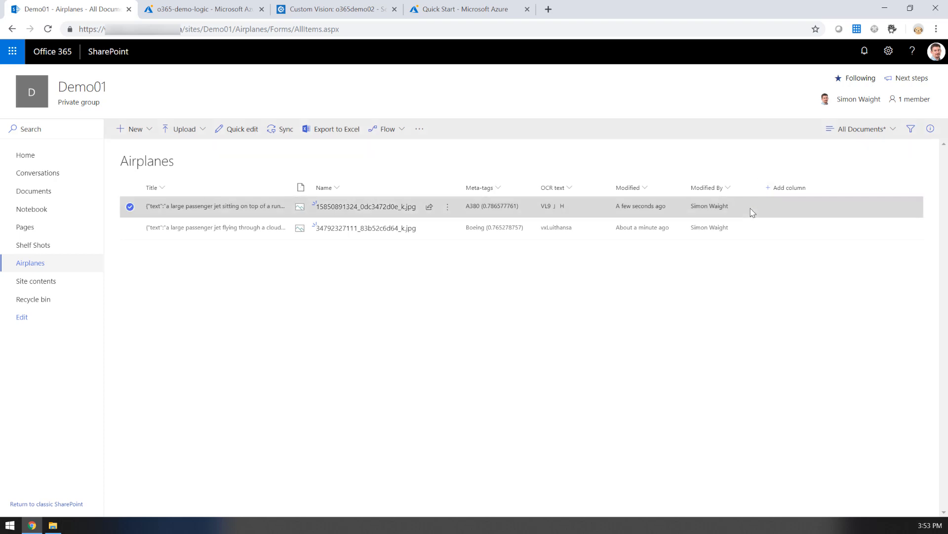
{"action": "left_click", "coordinate": [930, 129]}
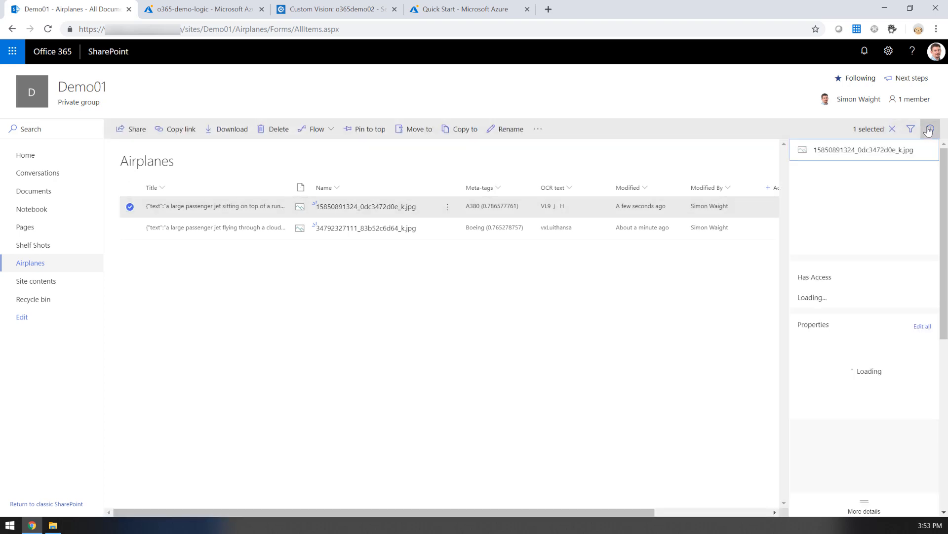
{"action": "scroll", "coordinate": [882, 326], "scroll_direction": "down", "scroll_amount": 1}
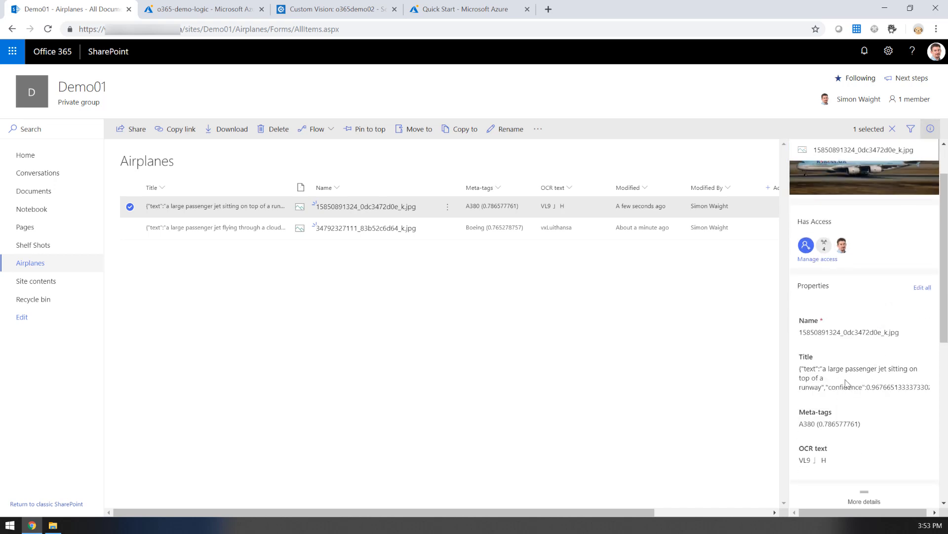
{"action": "scroll", "coordinate": [848, 383], "scroll_direction": "down", "scroll_amount": 1}
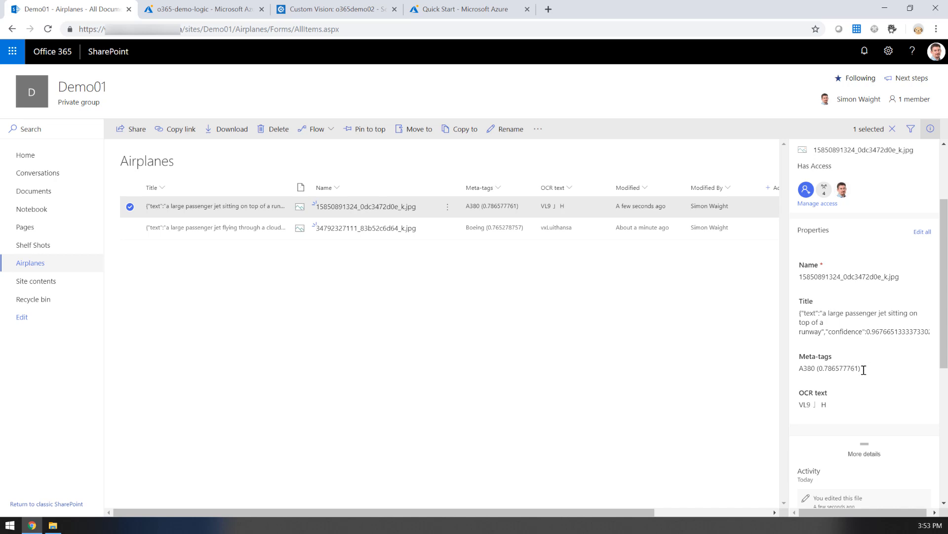
{"action": "scroll", "coordinate": [865, 371], "scroll_direction": "up", "scroll_amount": 2}
{"action": "scroll", "coordinate": [865, 374], "scroll_direction": "down", "scroll_amount": 2}
{"action": "scroll", "coordinate": [832, 408], "scroll_direction": "up", "scroll_amount": 2}
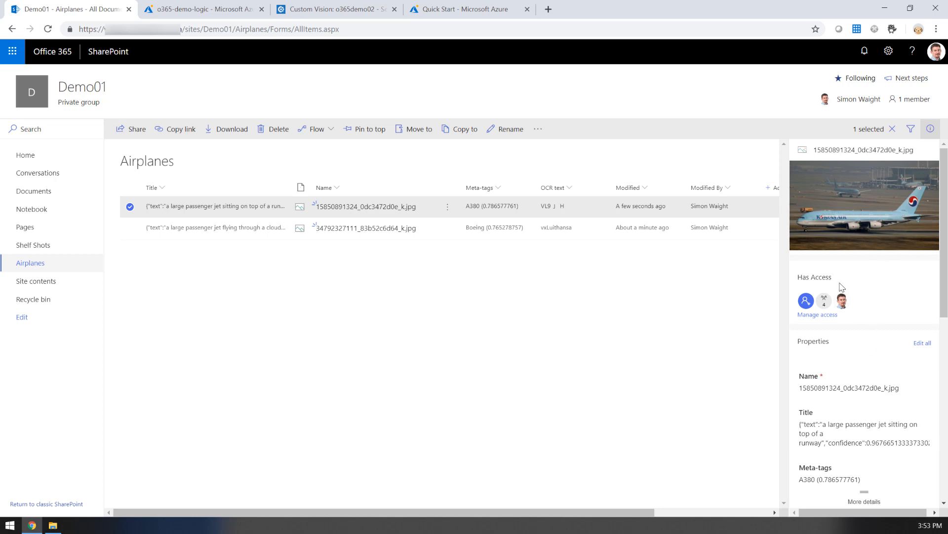
{"action": "left_click", "coordinate": [500, 275]}
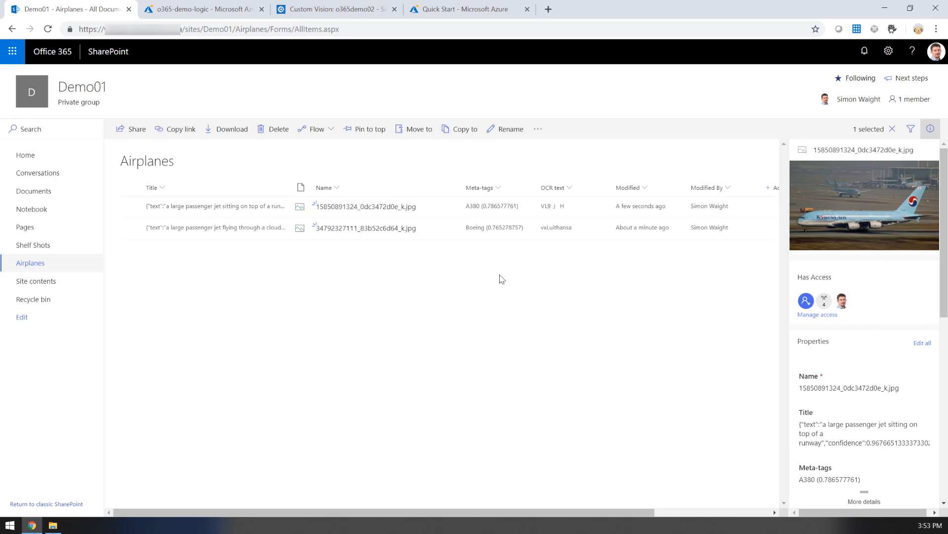
{"action": "left_click", "coordinate": [930, 129]}
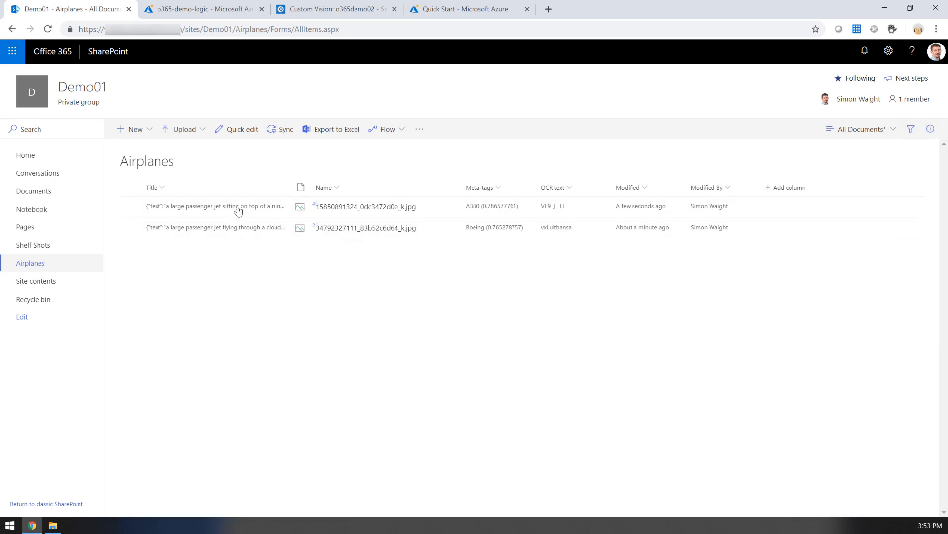